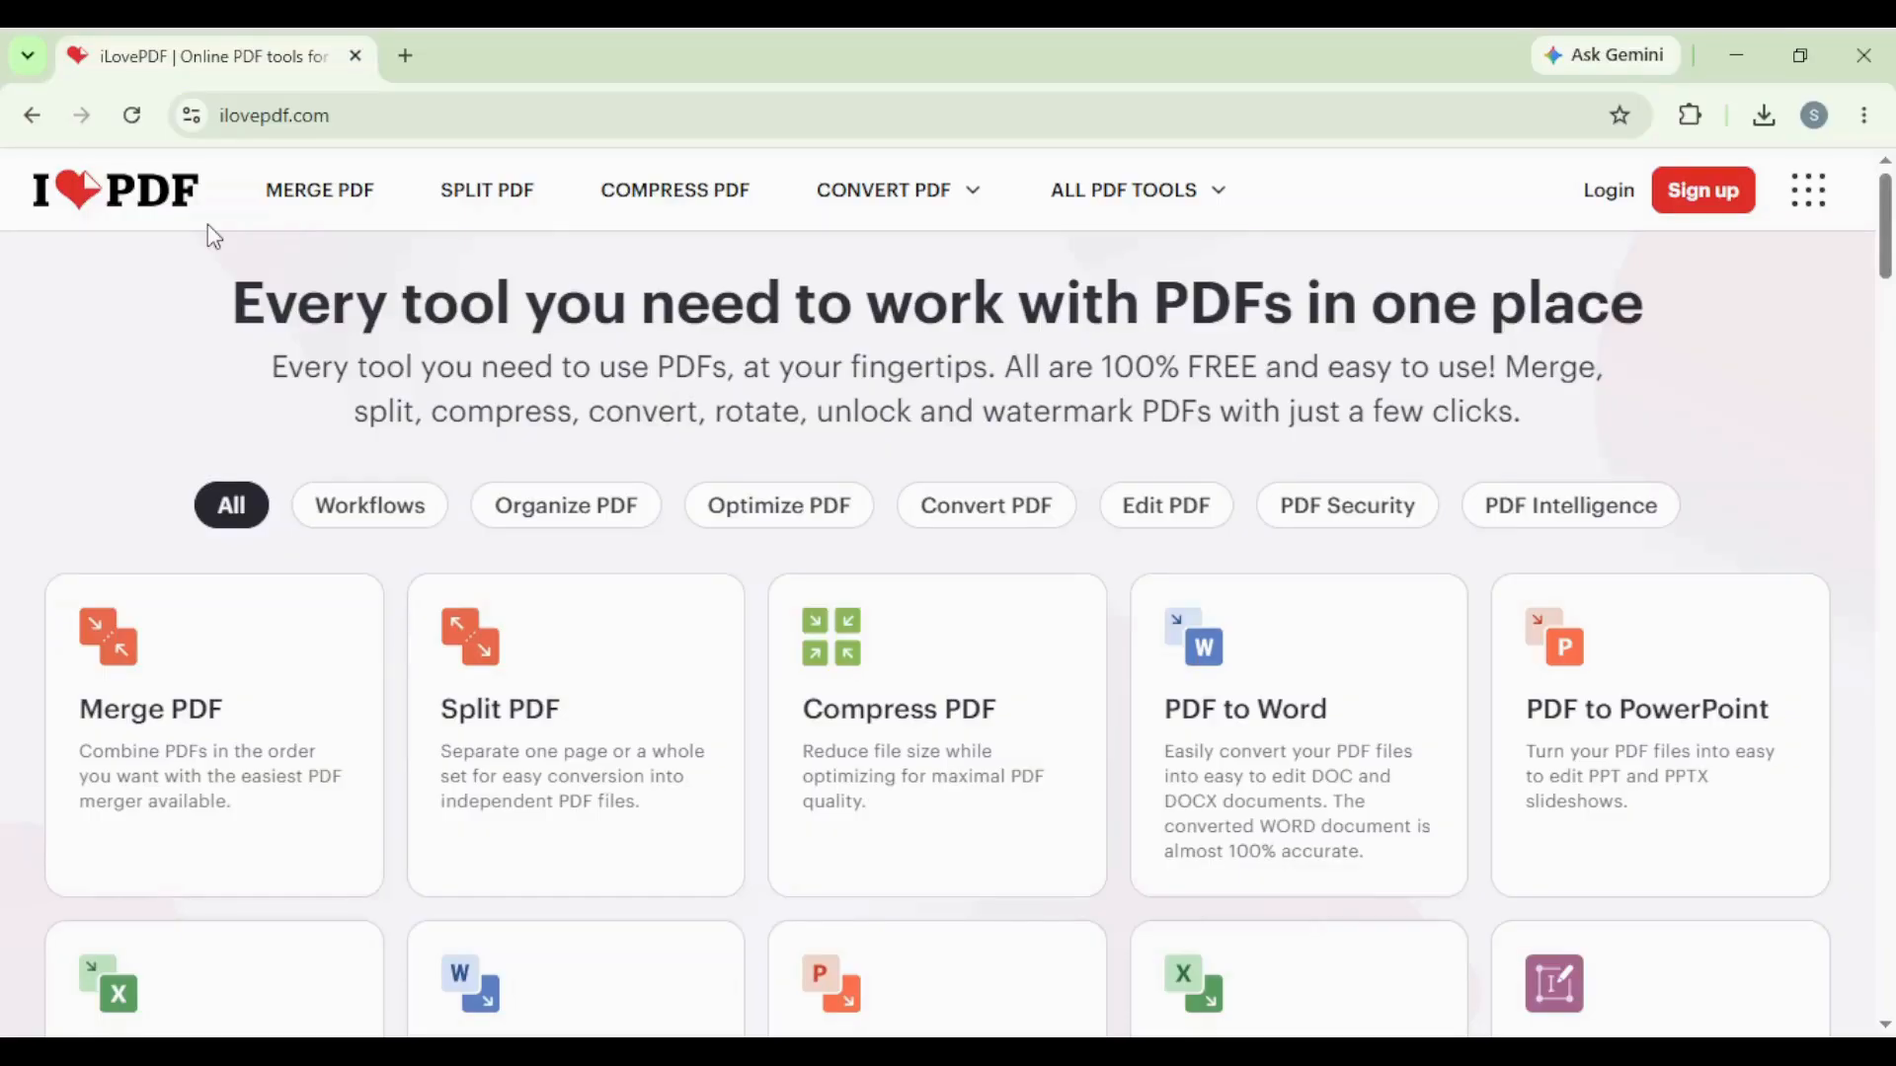
Step: Look through all the PDF tools offered on the iLovePDF home page, down to PDF to Markdown and Create a workflow
{"action": "scroll", "coordinate": [921, 571], "scroll_direction": "down", "scroll_amount": 5}
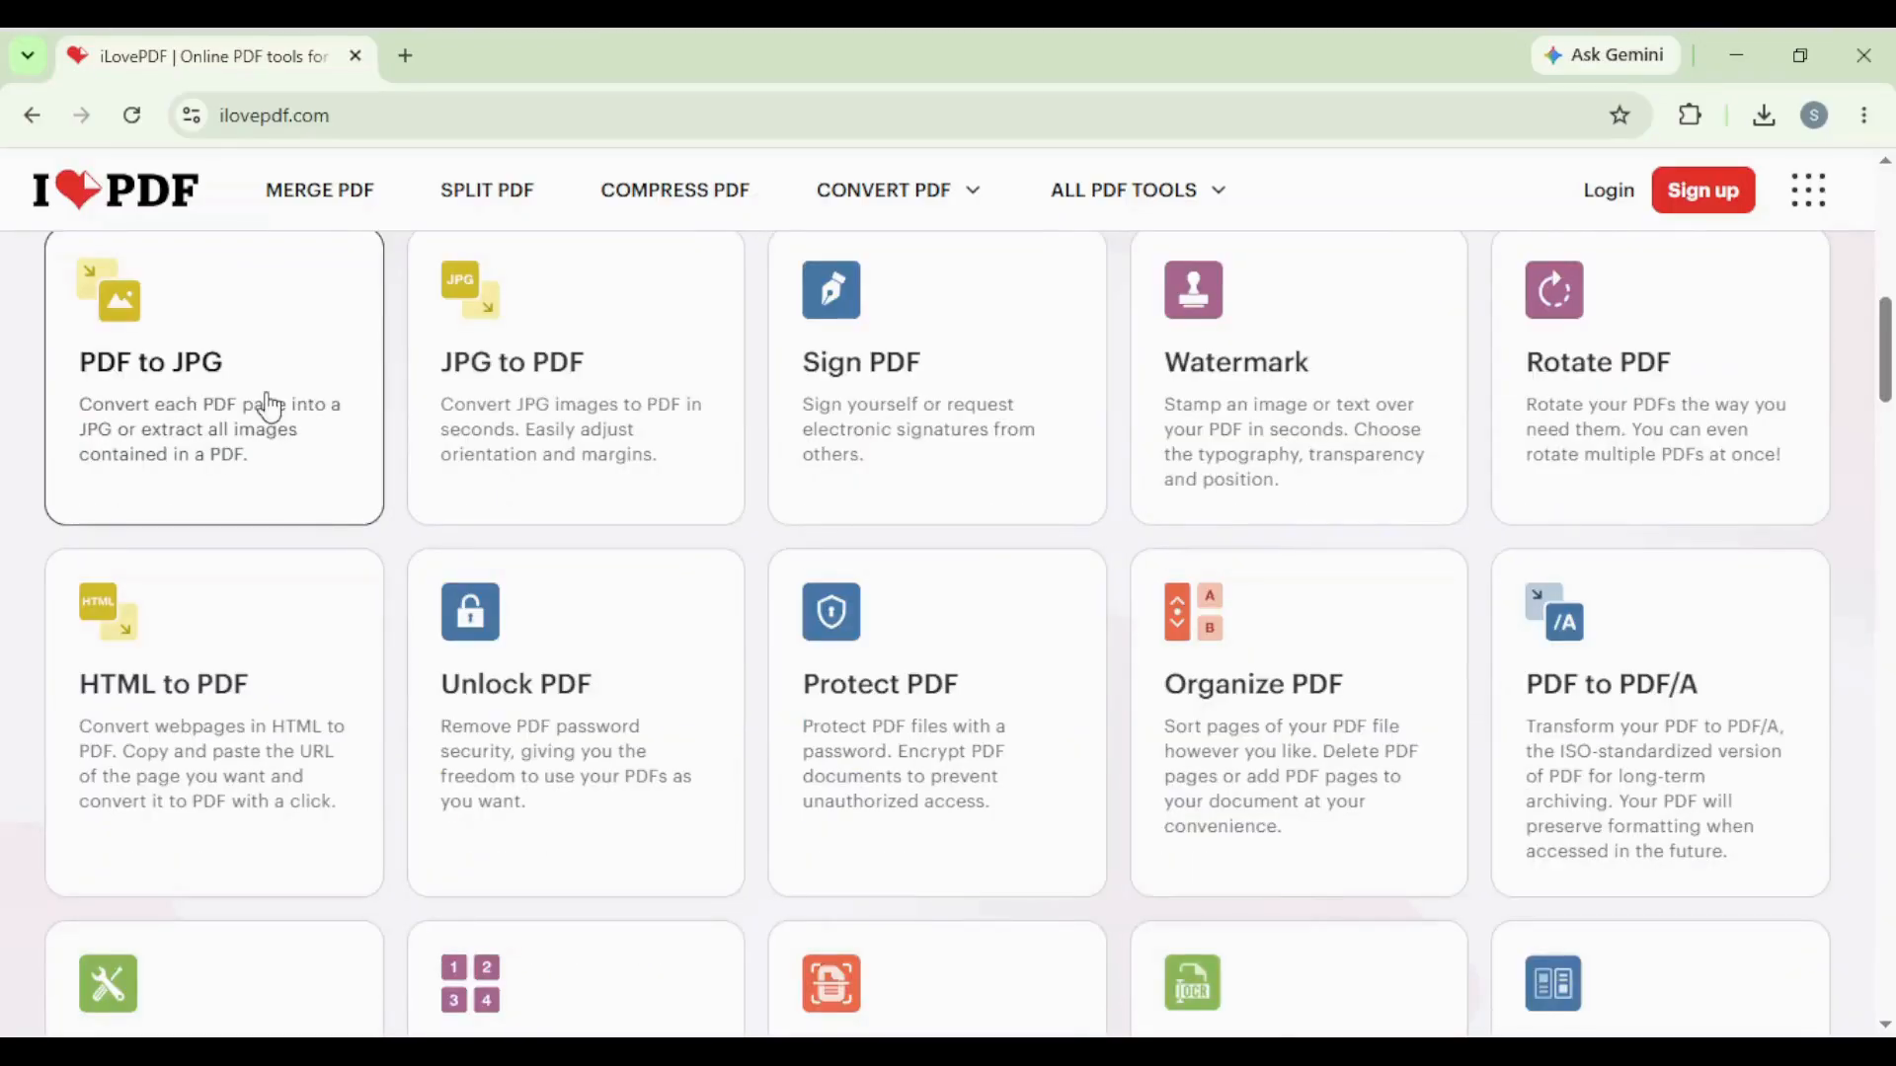
{"action": "scroll", "coordinate": [599, 410], "scroll_direction": "up", "scroll_amount": 1}
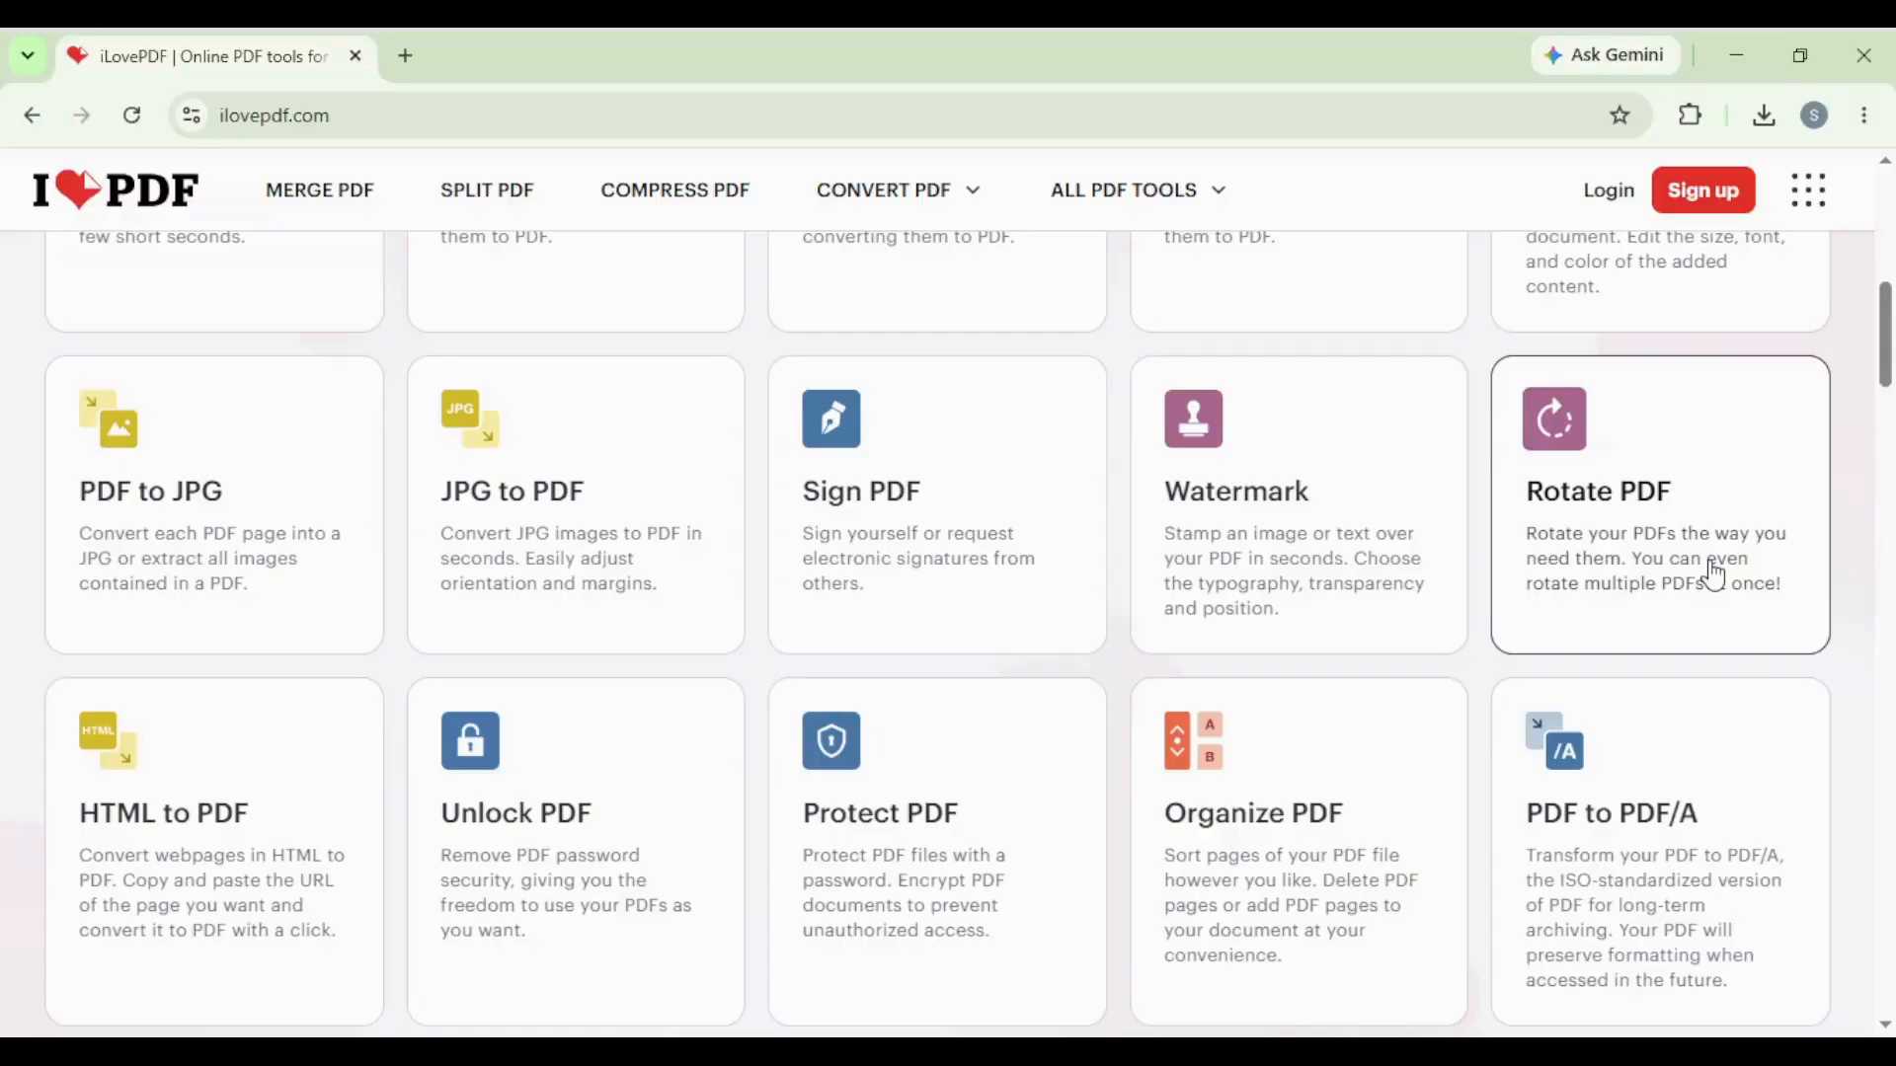
{"action": "scroll", "coordinate": [1386, 432], "scroll_direction": "down", "scroll_amount": 5}
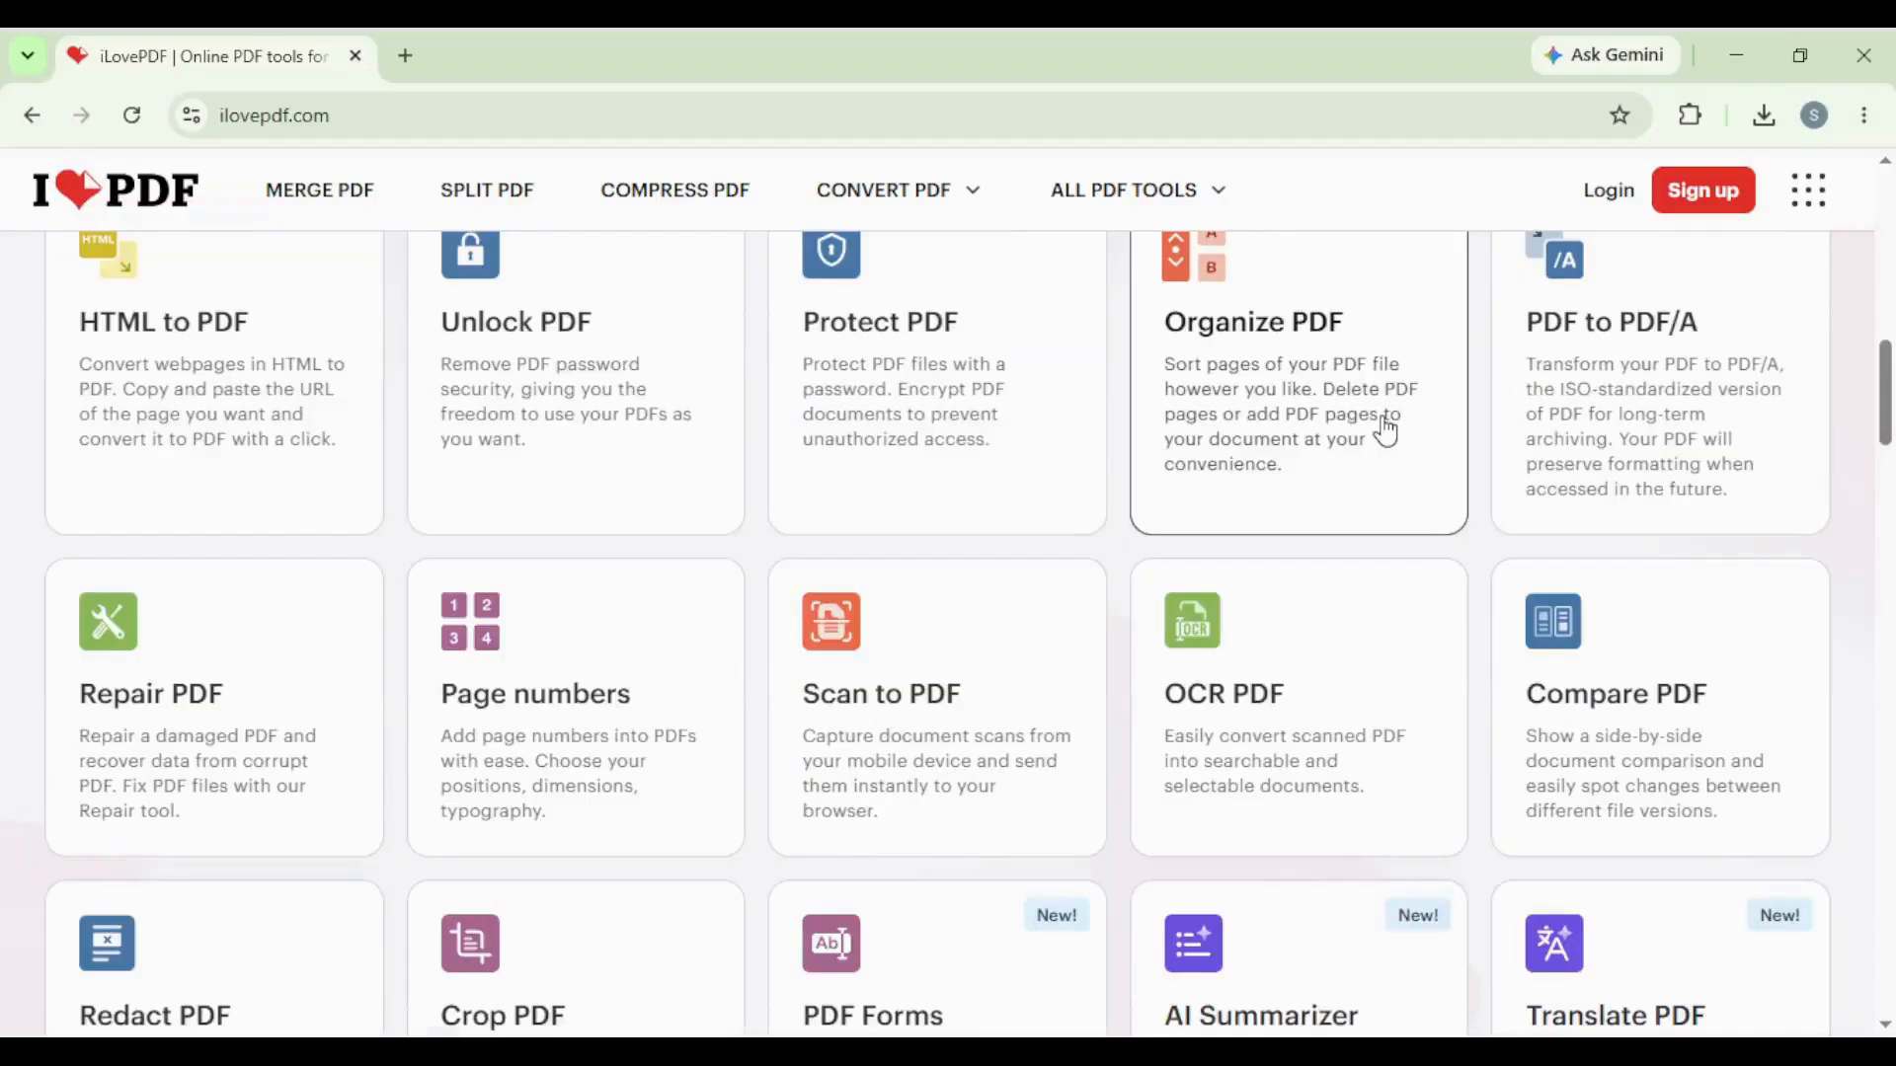
{"action": "scroll", "coordinate": [1385, 432], "scroll_direction": "up", "scroll_amount": 1}
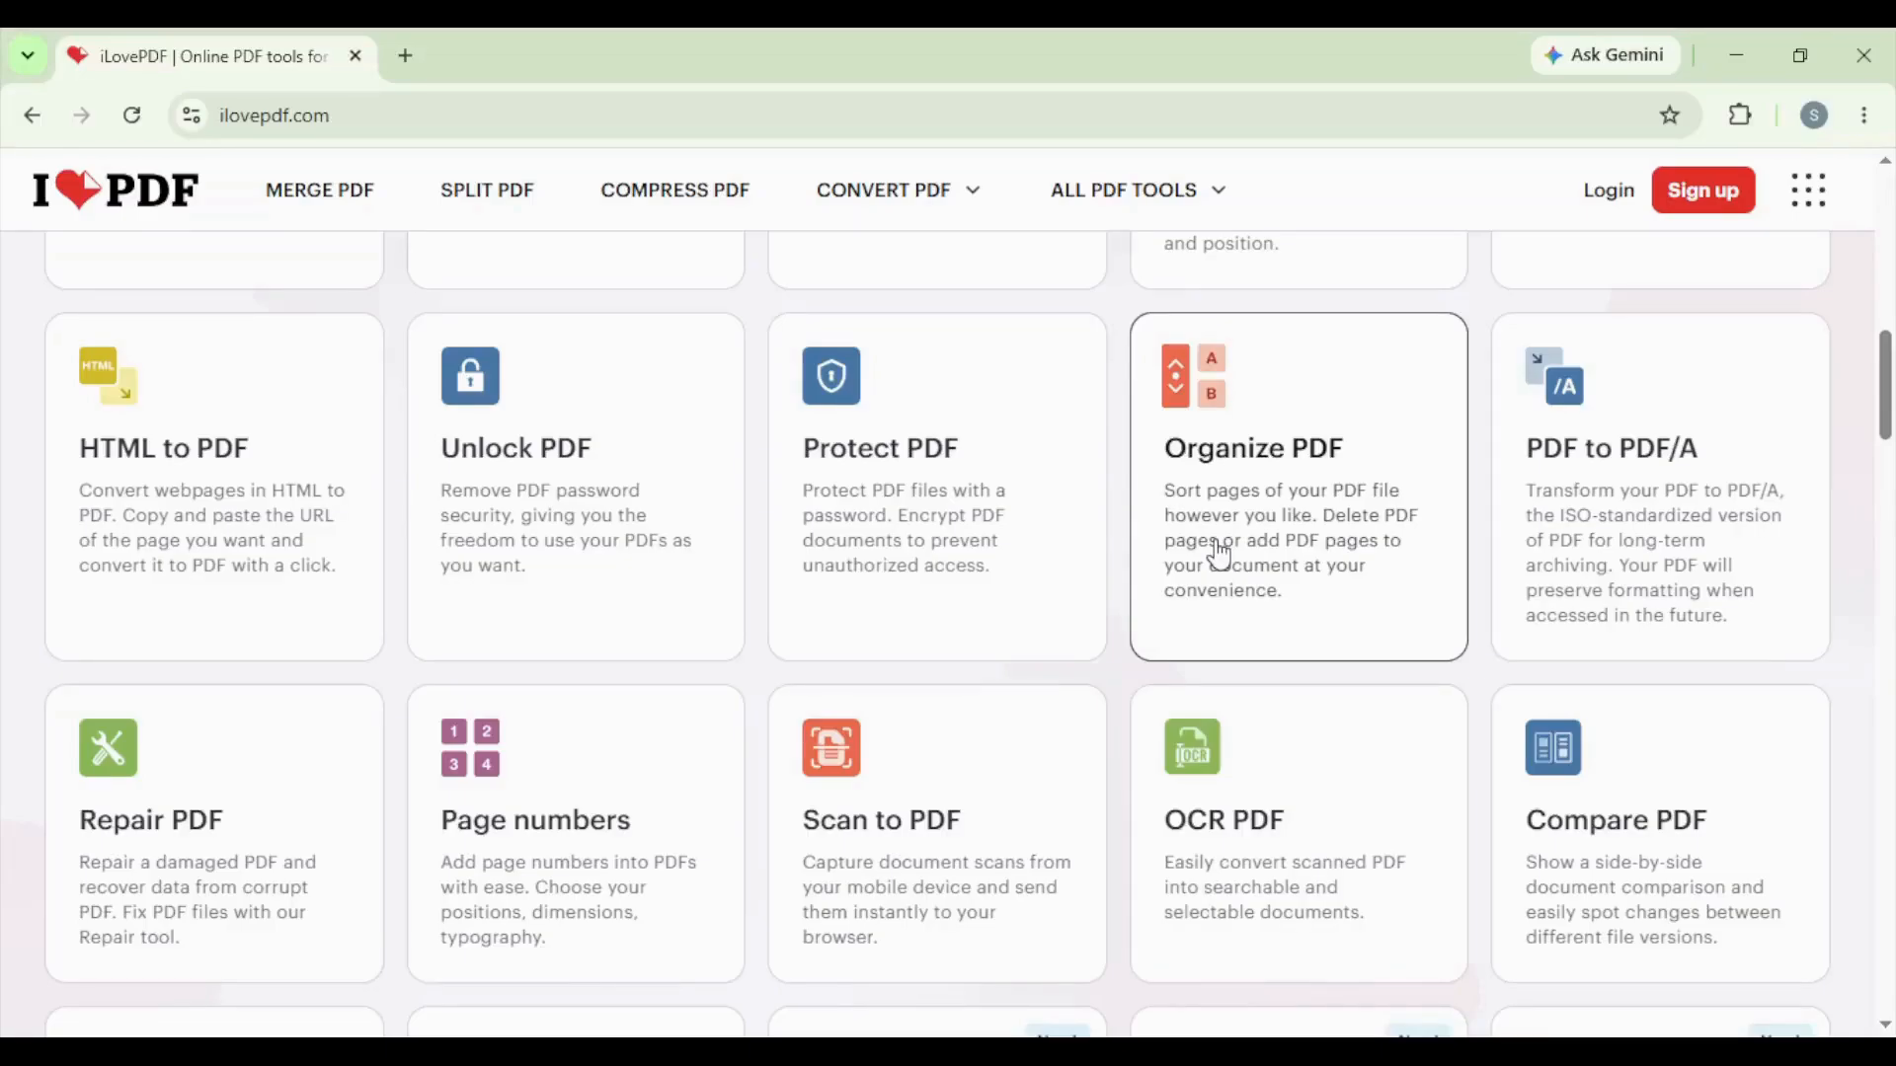
{"action": "scroll", "coordinate": [1220, 556], "scroll_direction": "down", "scroll_amount": 4}
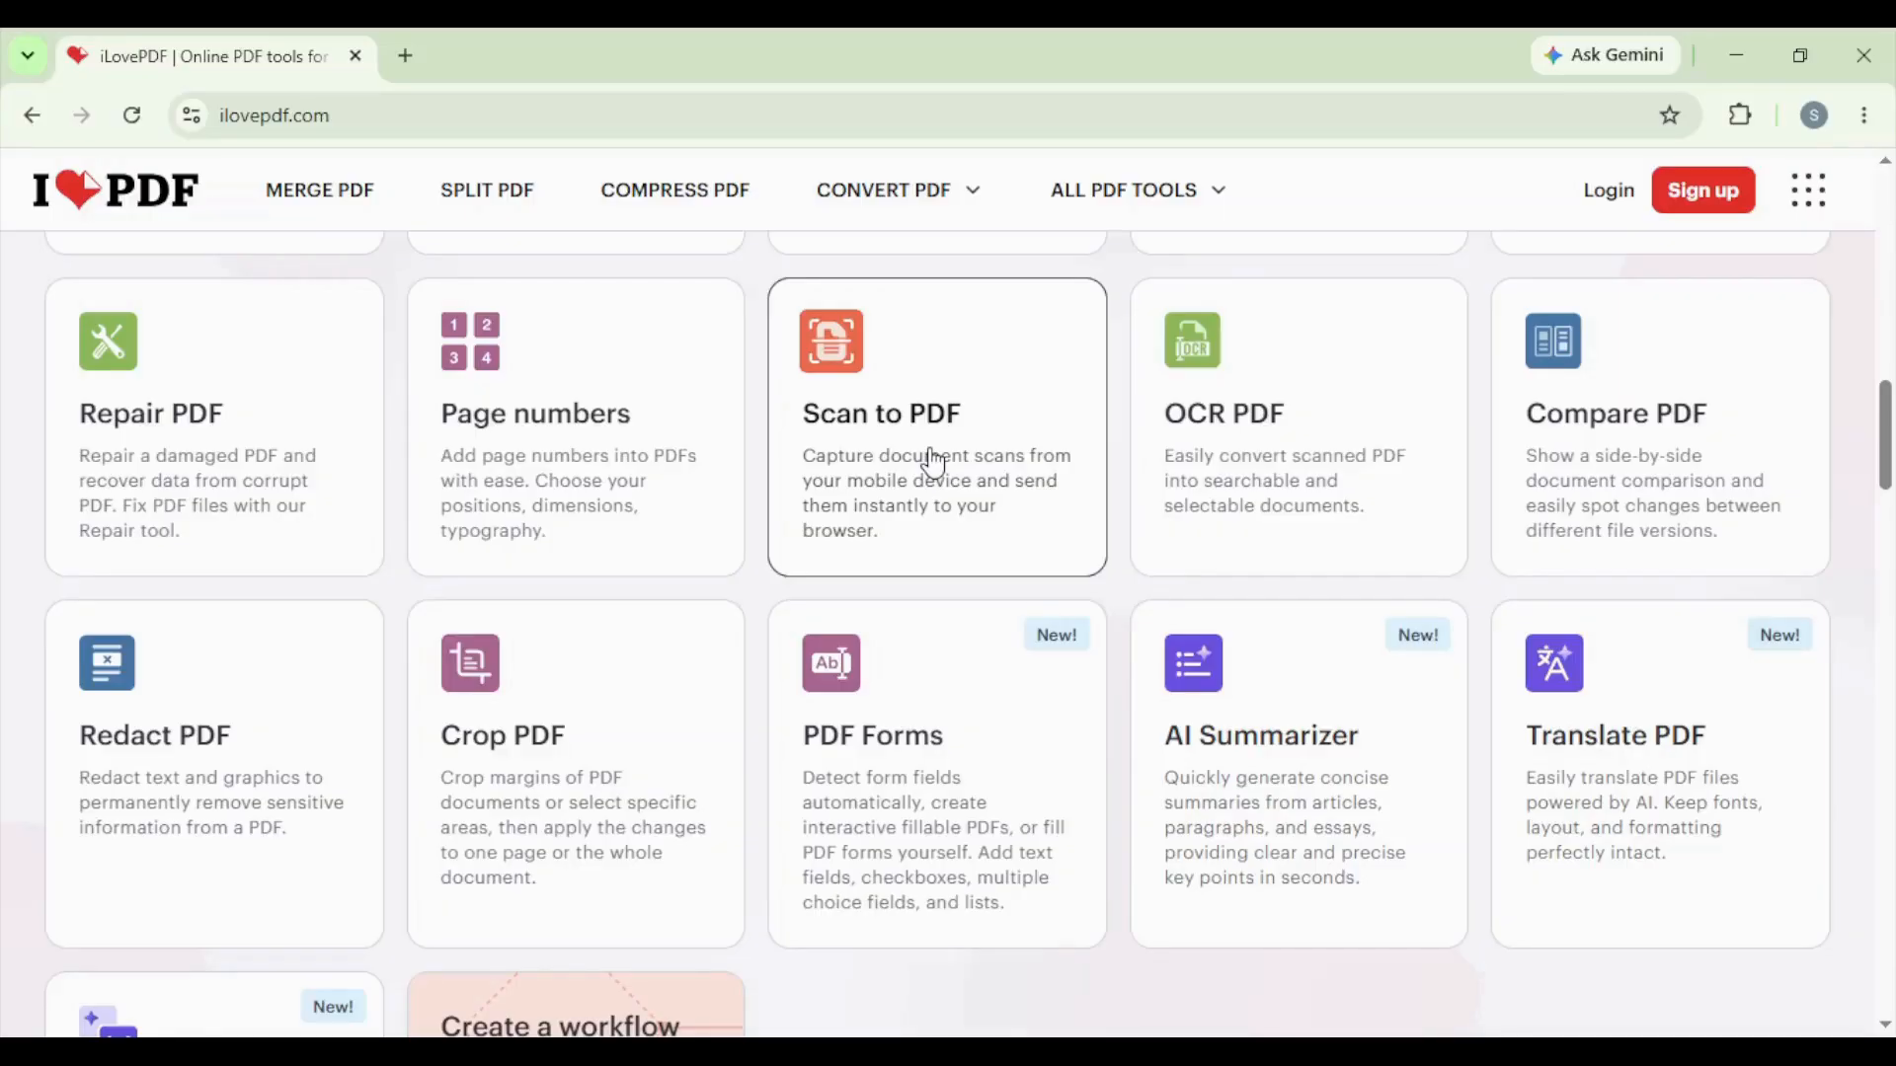
{"action": "scroll", "coordinate": [933, 461], "scroll_direction": "down", "scroll_amount": 2}
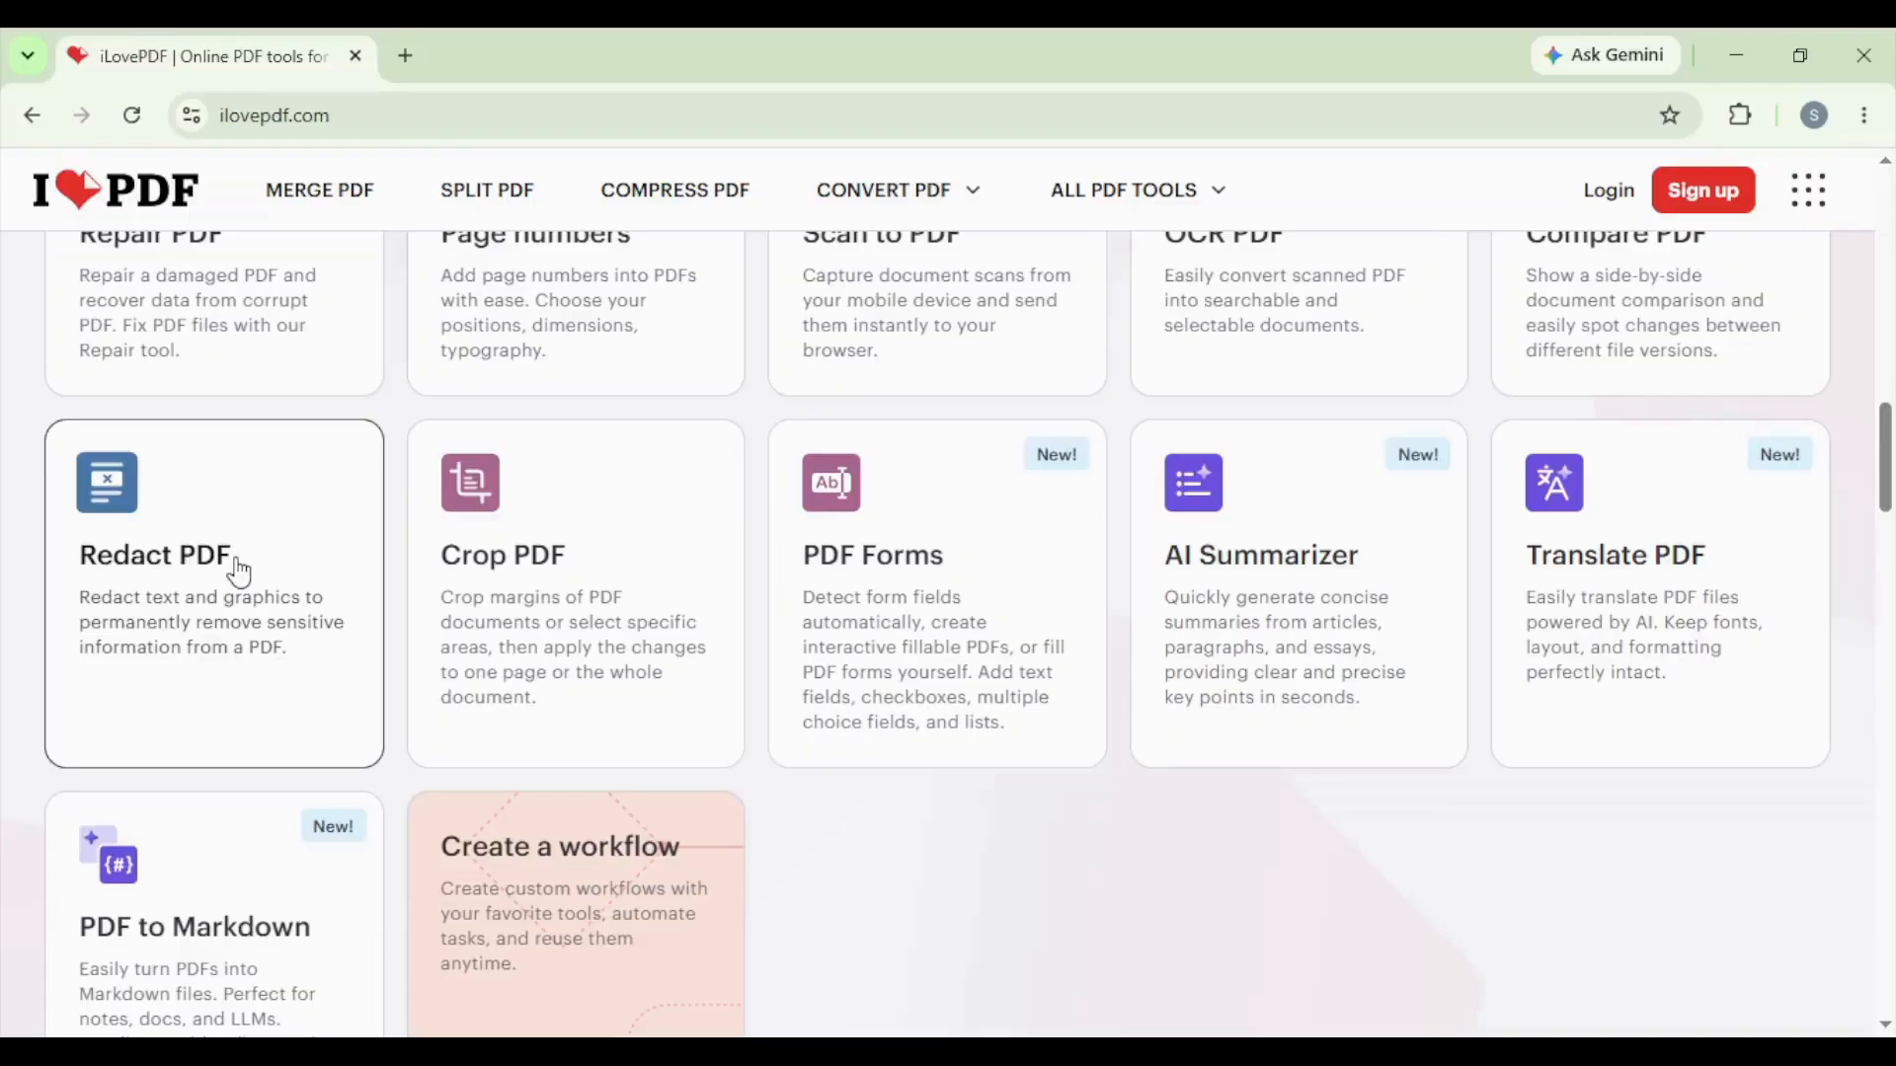
{"action": "scroll", "coordinate": [237, 570], "scroll_direction": "down", "scroll_amount": 2}
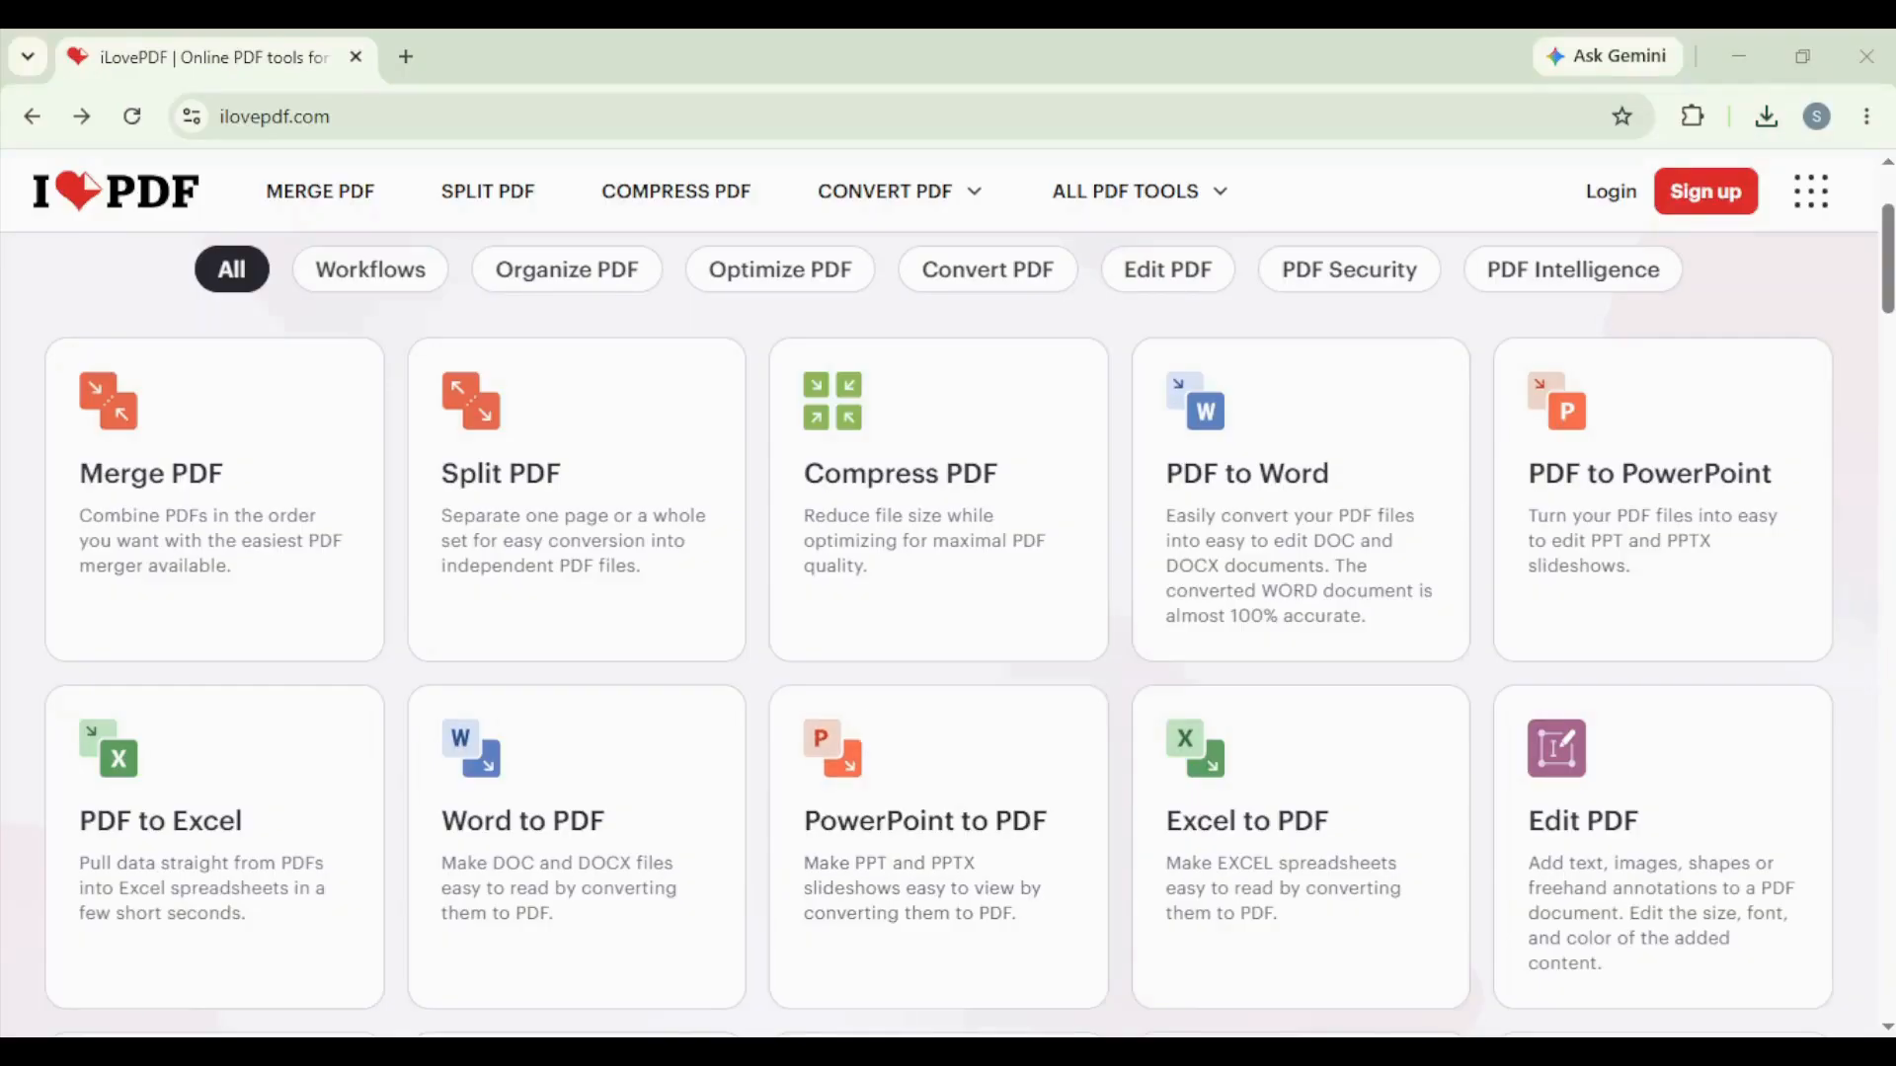
Step: Combine the chosen PDF files with the Merge PDF tool and download the merged PDF
{"action": "left_click", "coordinate": [158, 484]}
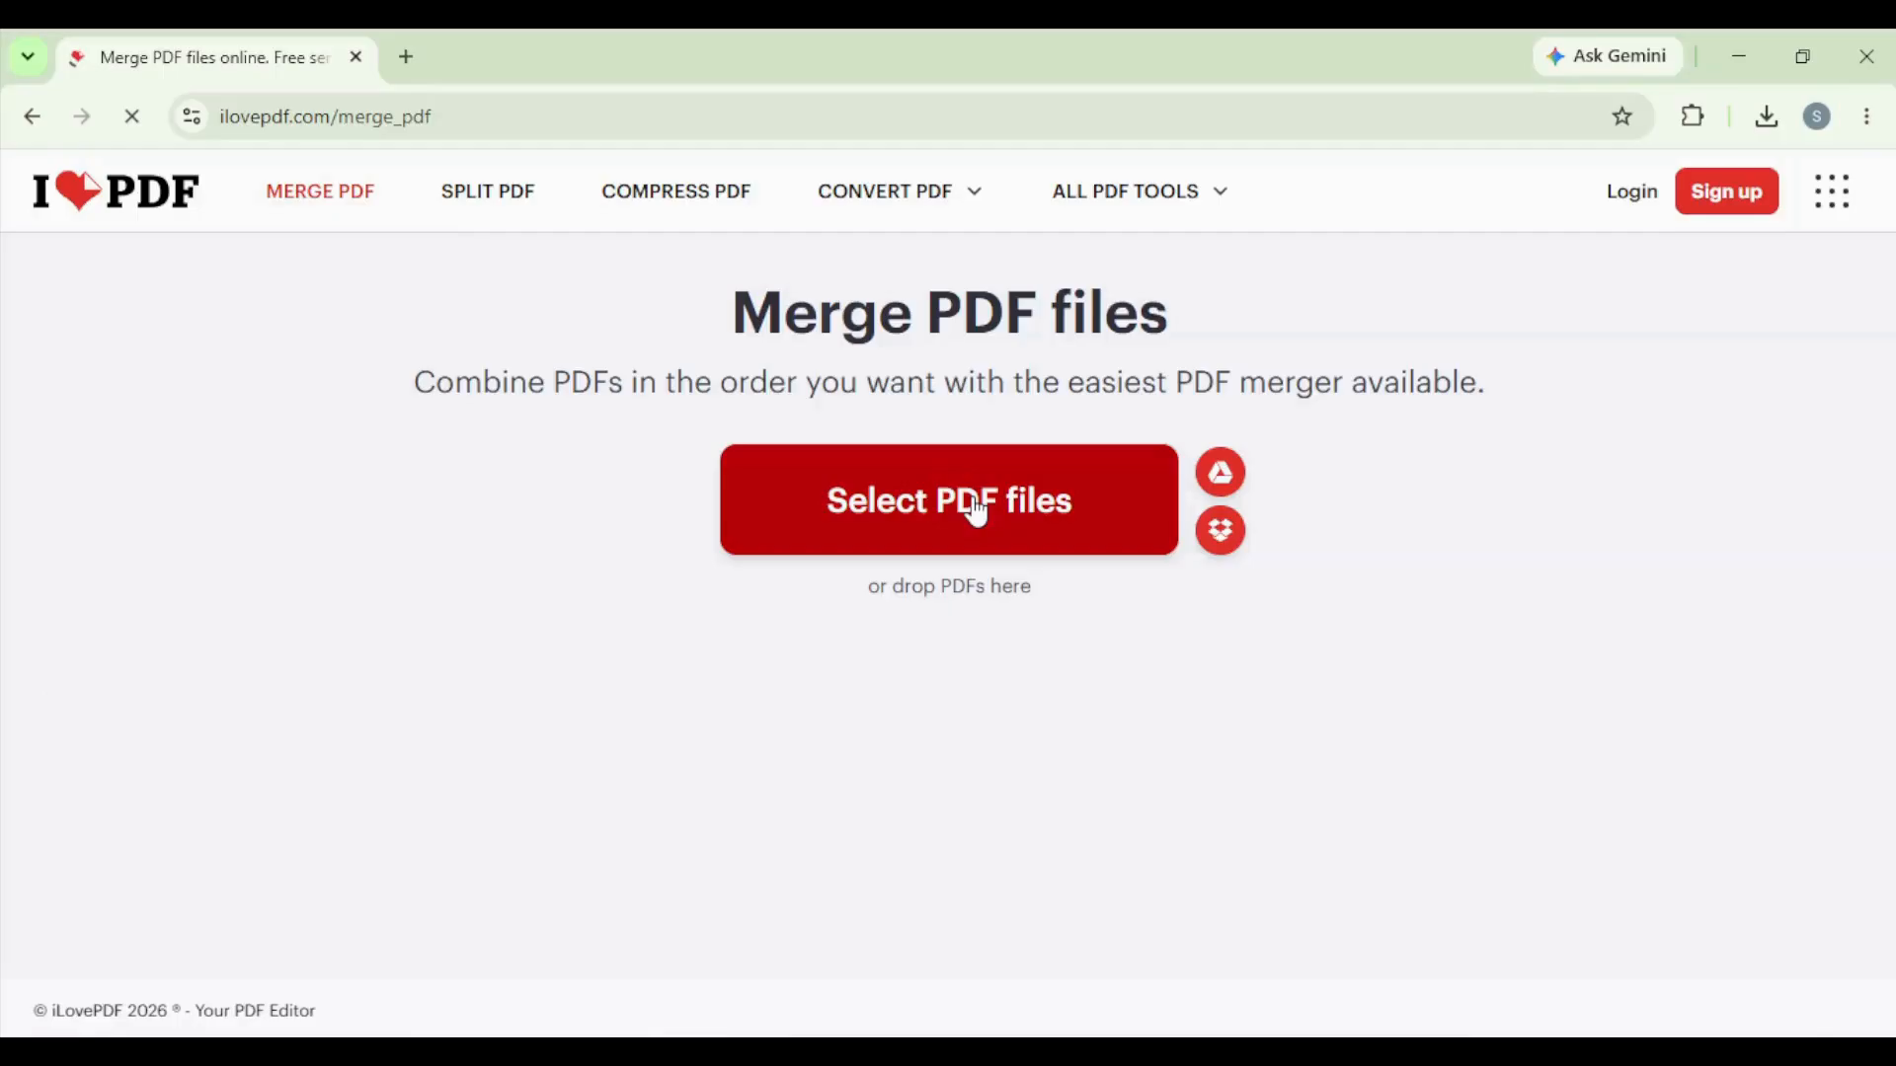
{"action": "left_click", "coordinate": [975, 511]}
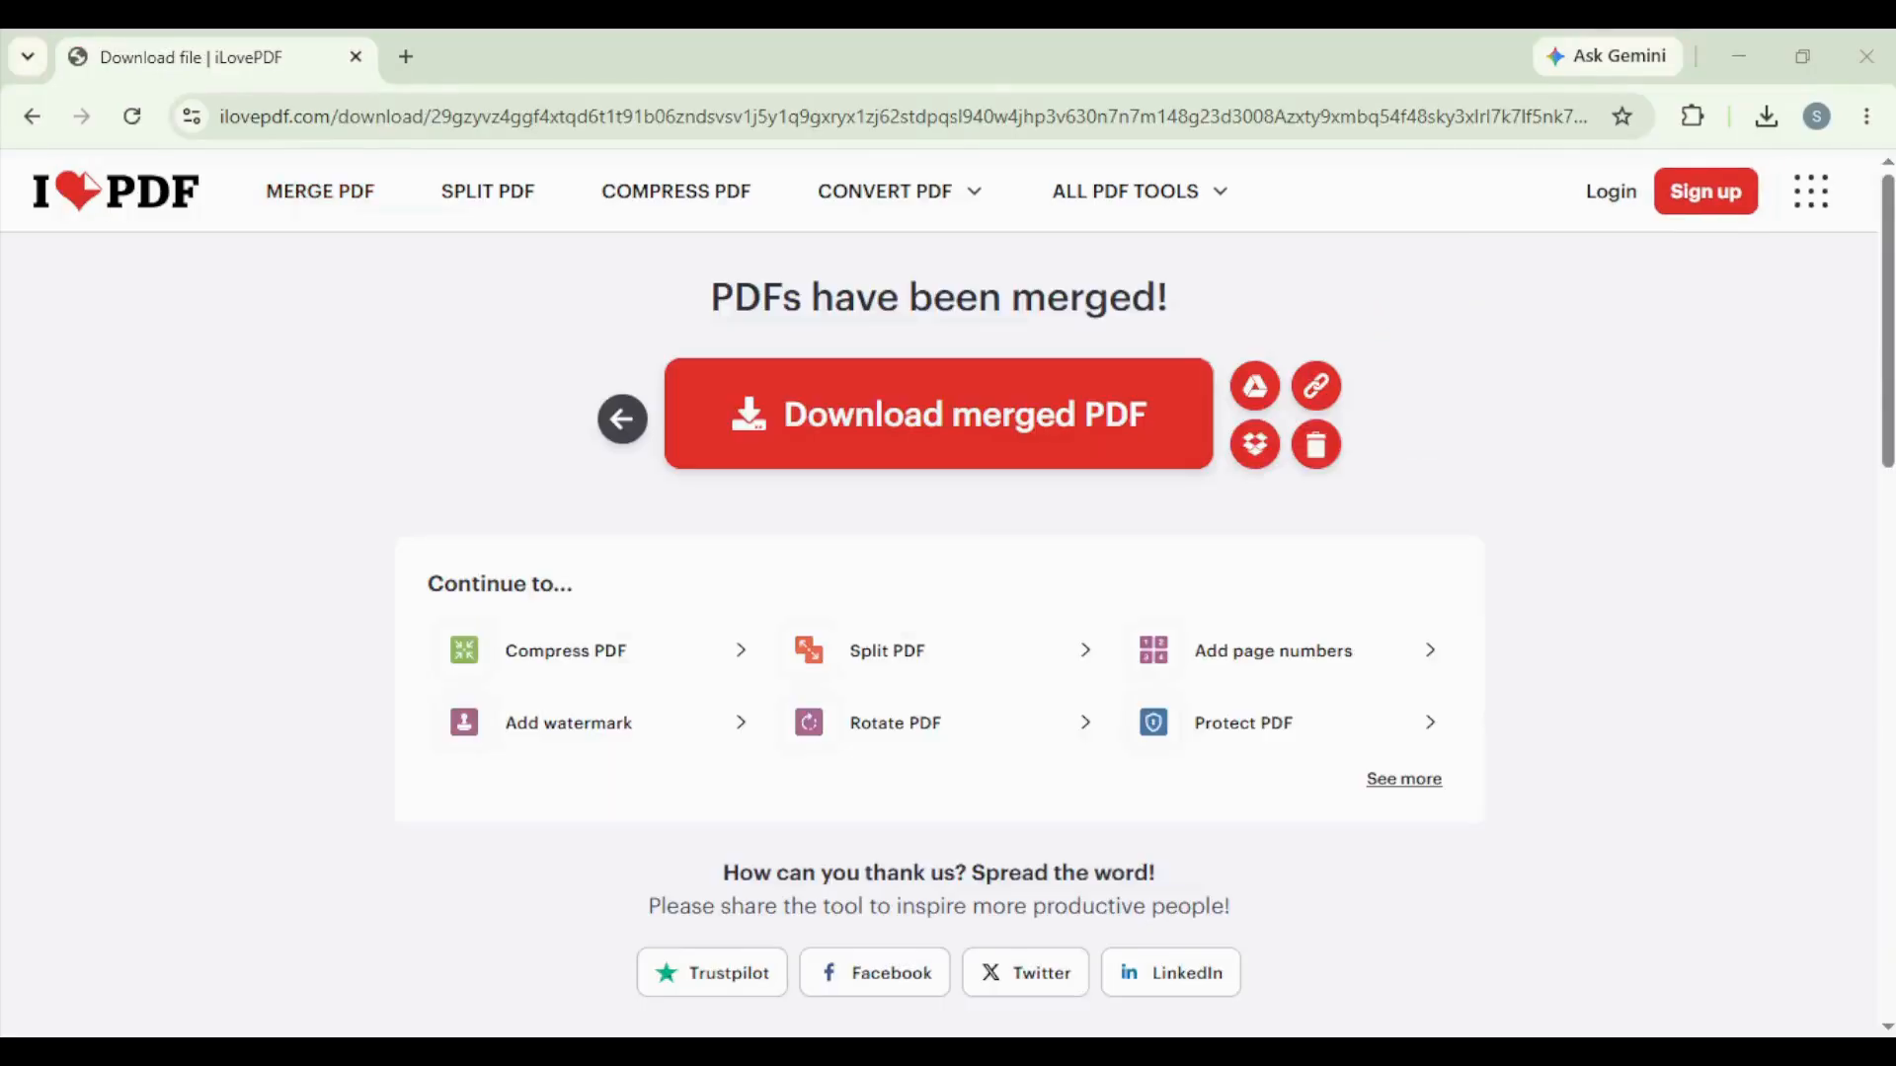
{"action": "left_click", "coordinate": [937, 431]}
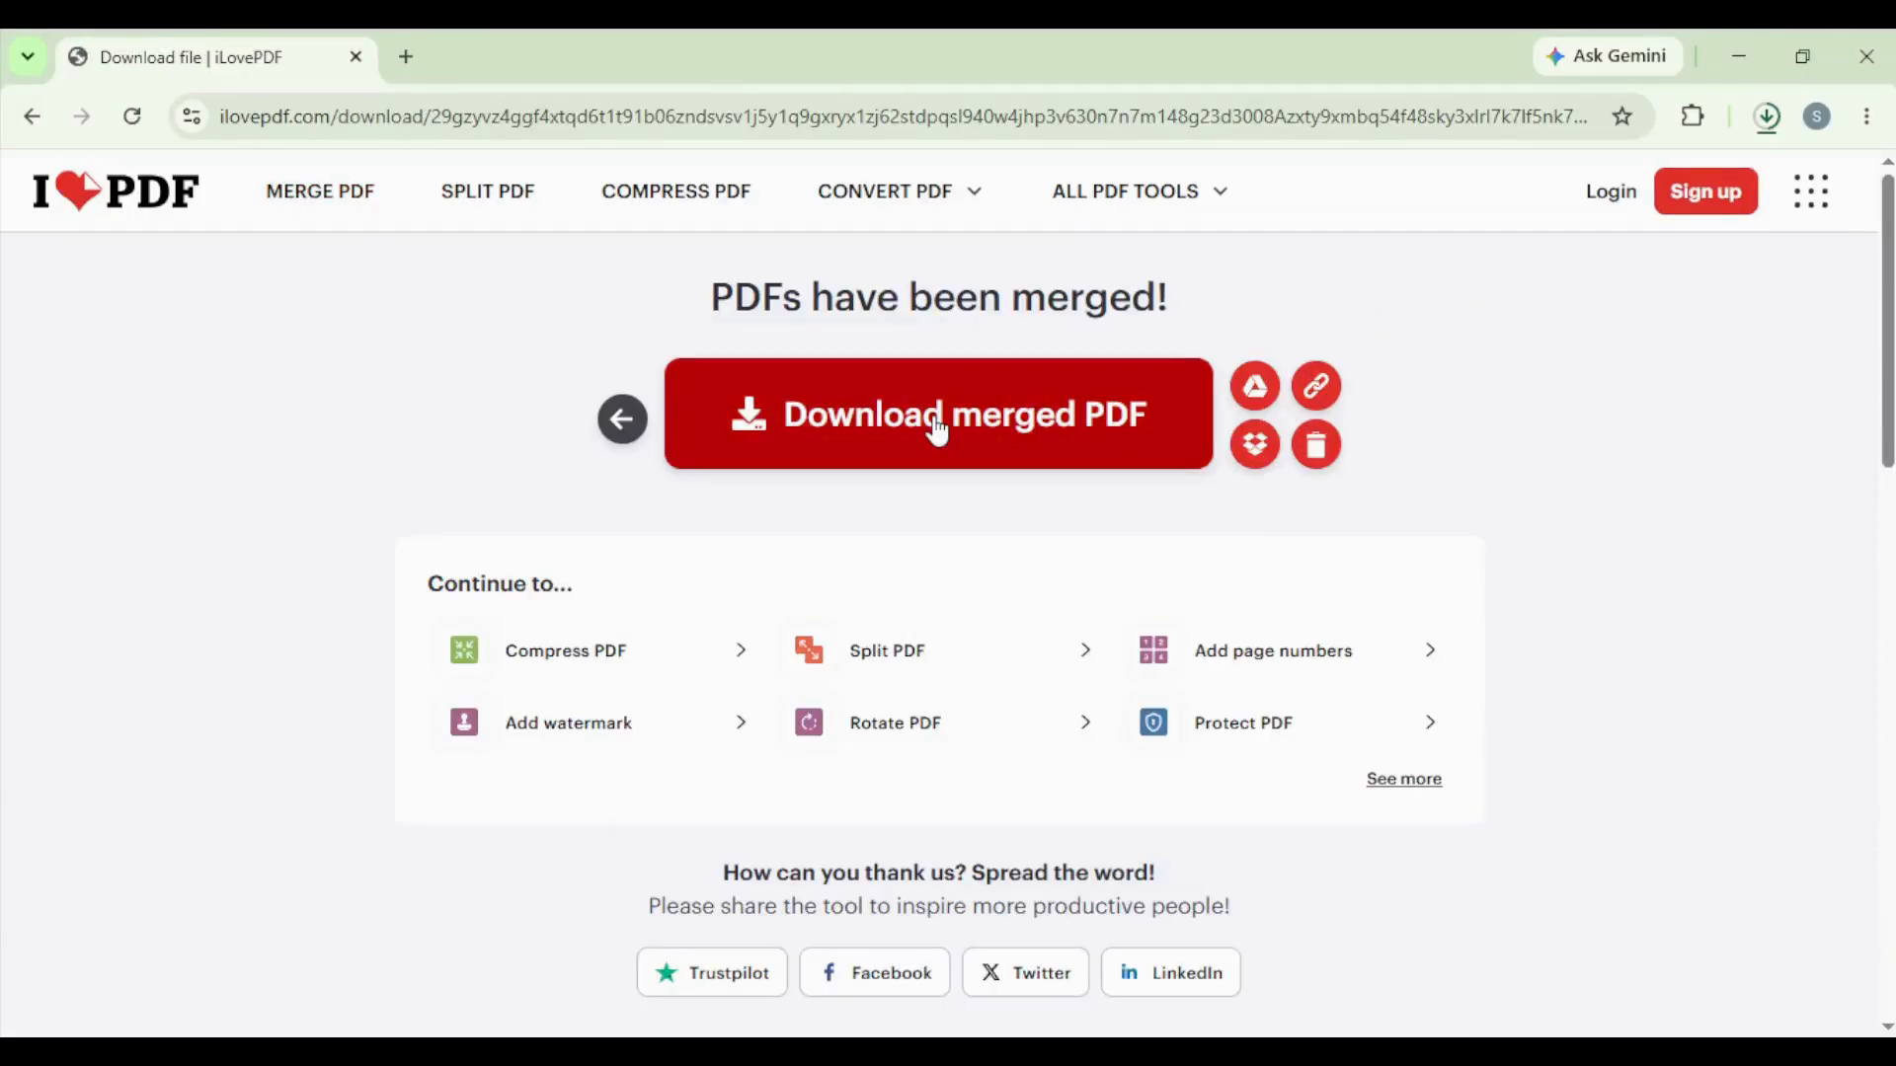
Step: Review the pages of the downloaded ilovepdf_merged (6).pdf and close it
{"action": "scroll", "coordinate": [1147, 632], "scroll_direction": "down", "scroll_amount": 15}
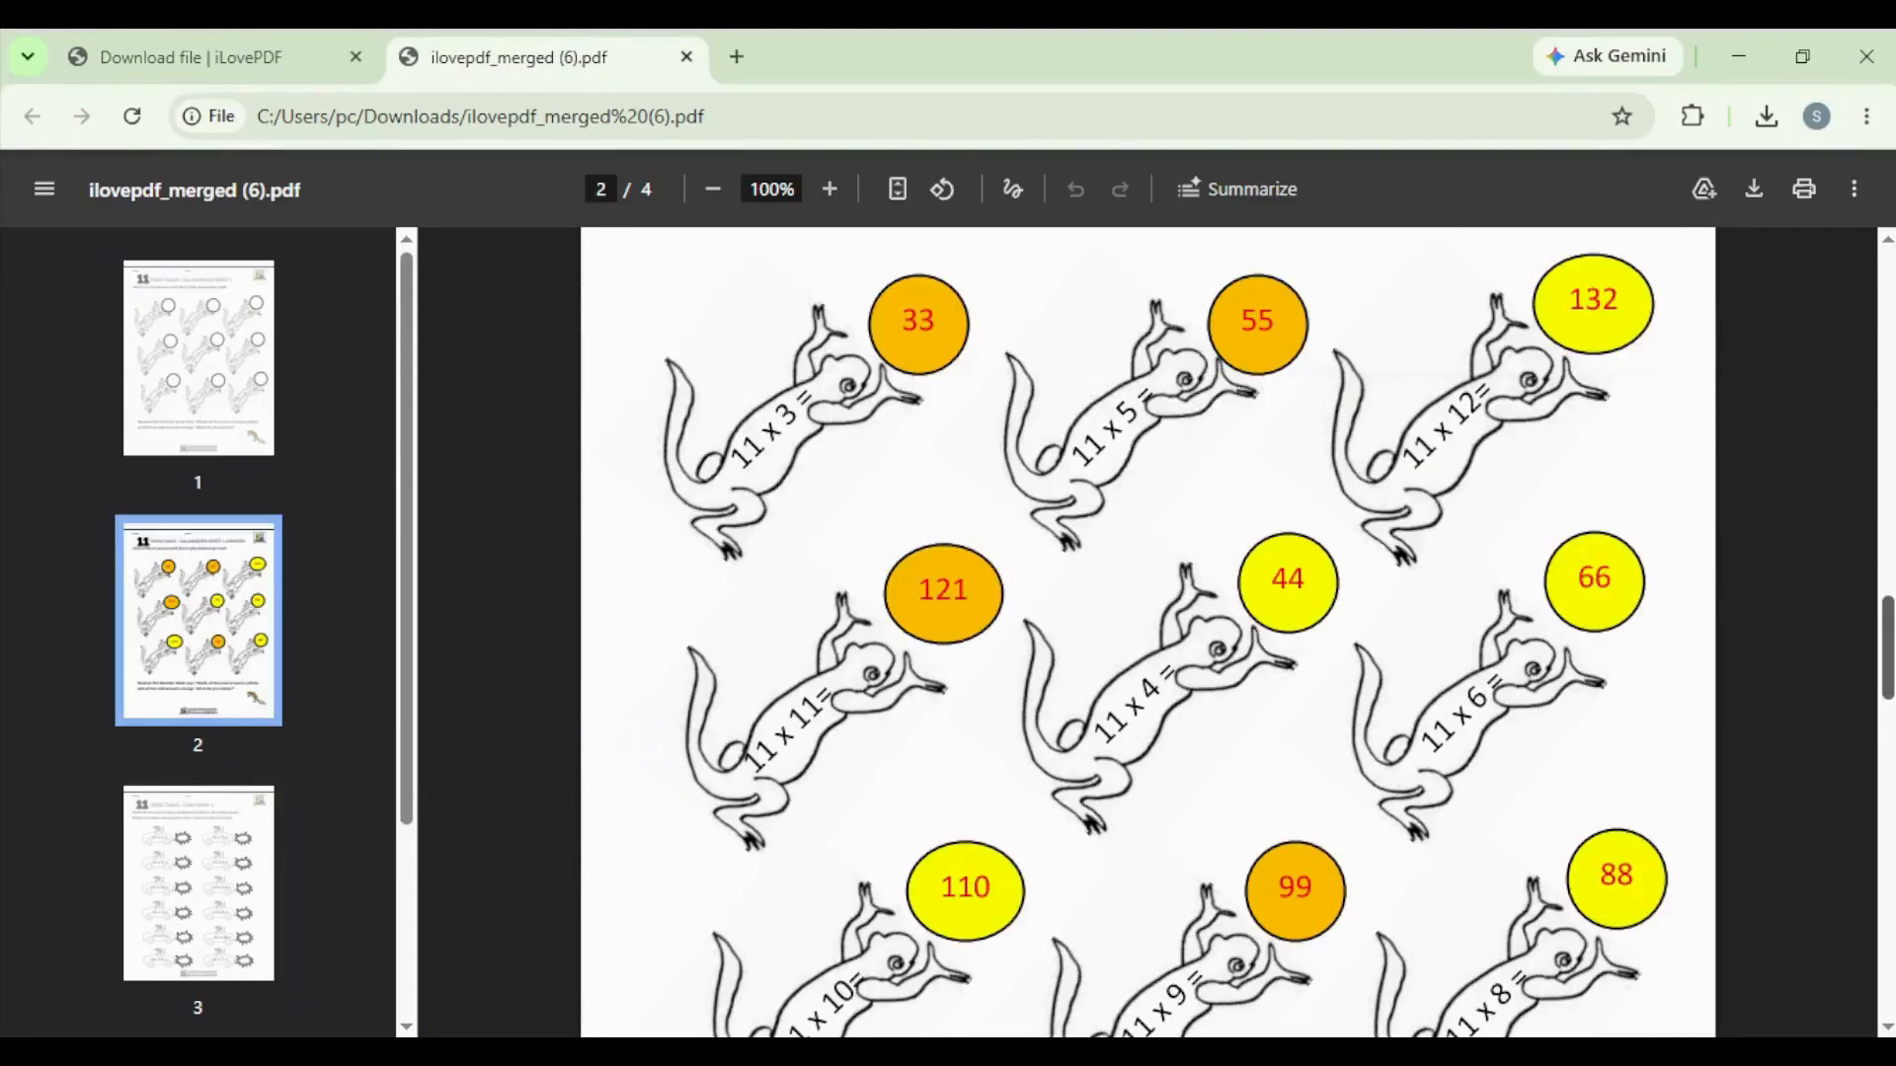
{"action": "scroll", "coordinate": [1147, 632], "scroll_direction": "down", "scroll_amount": 10}
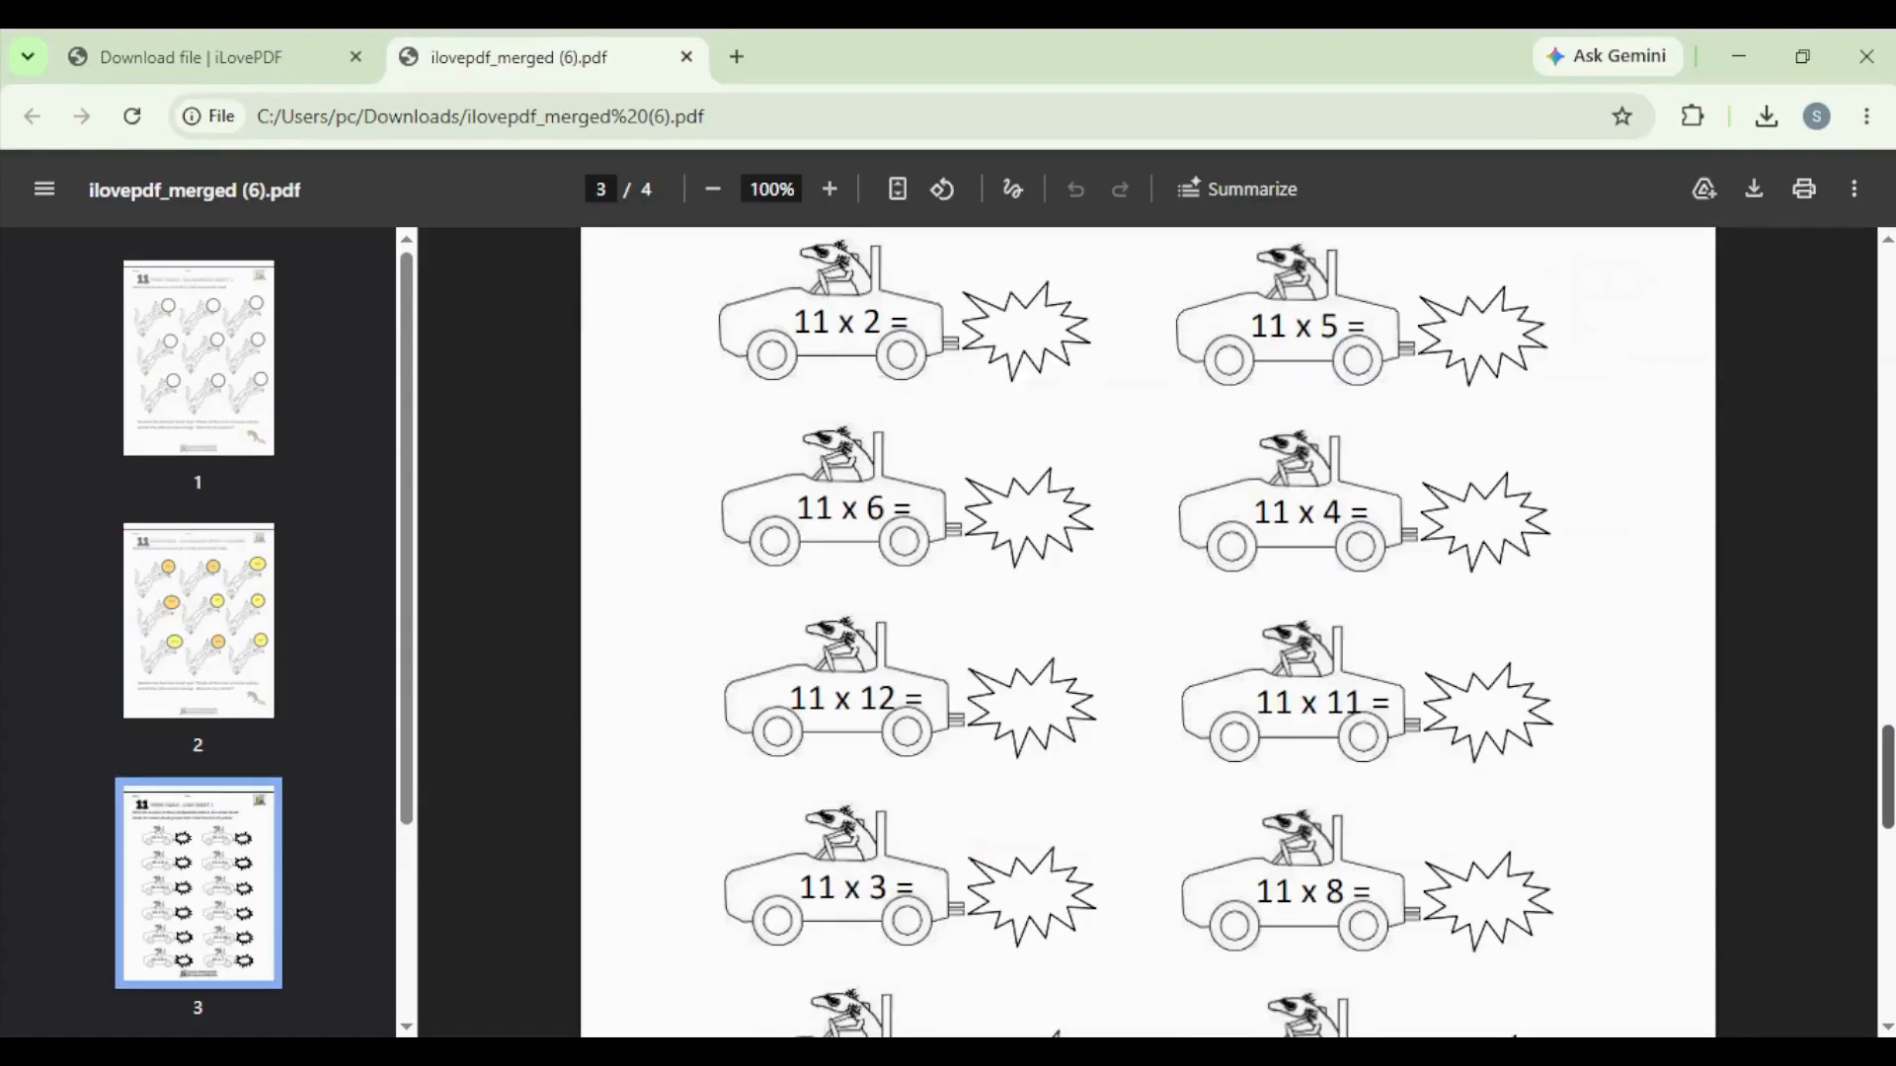
{"action": "key", "text": "ctrl+w"}
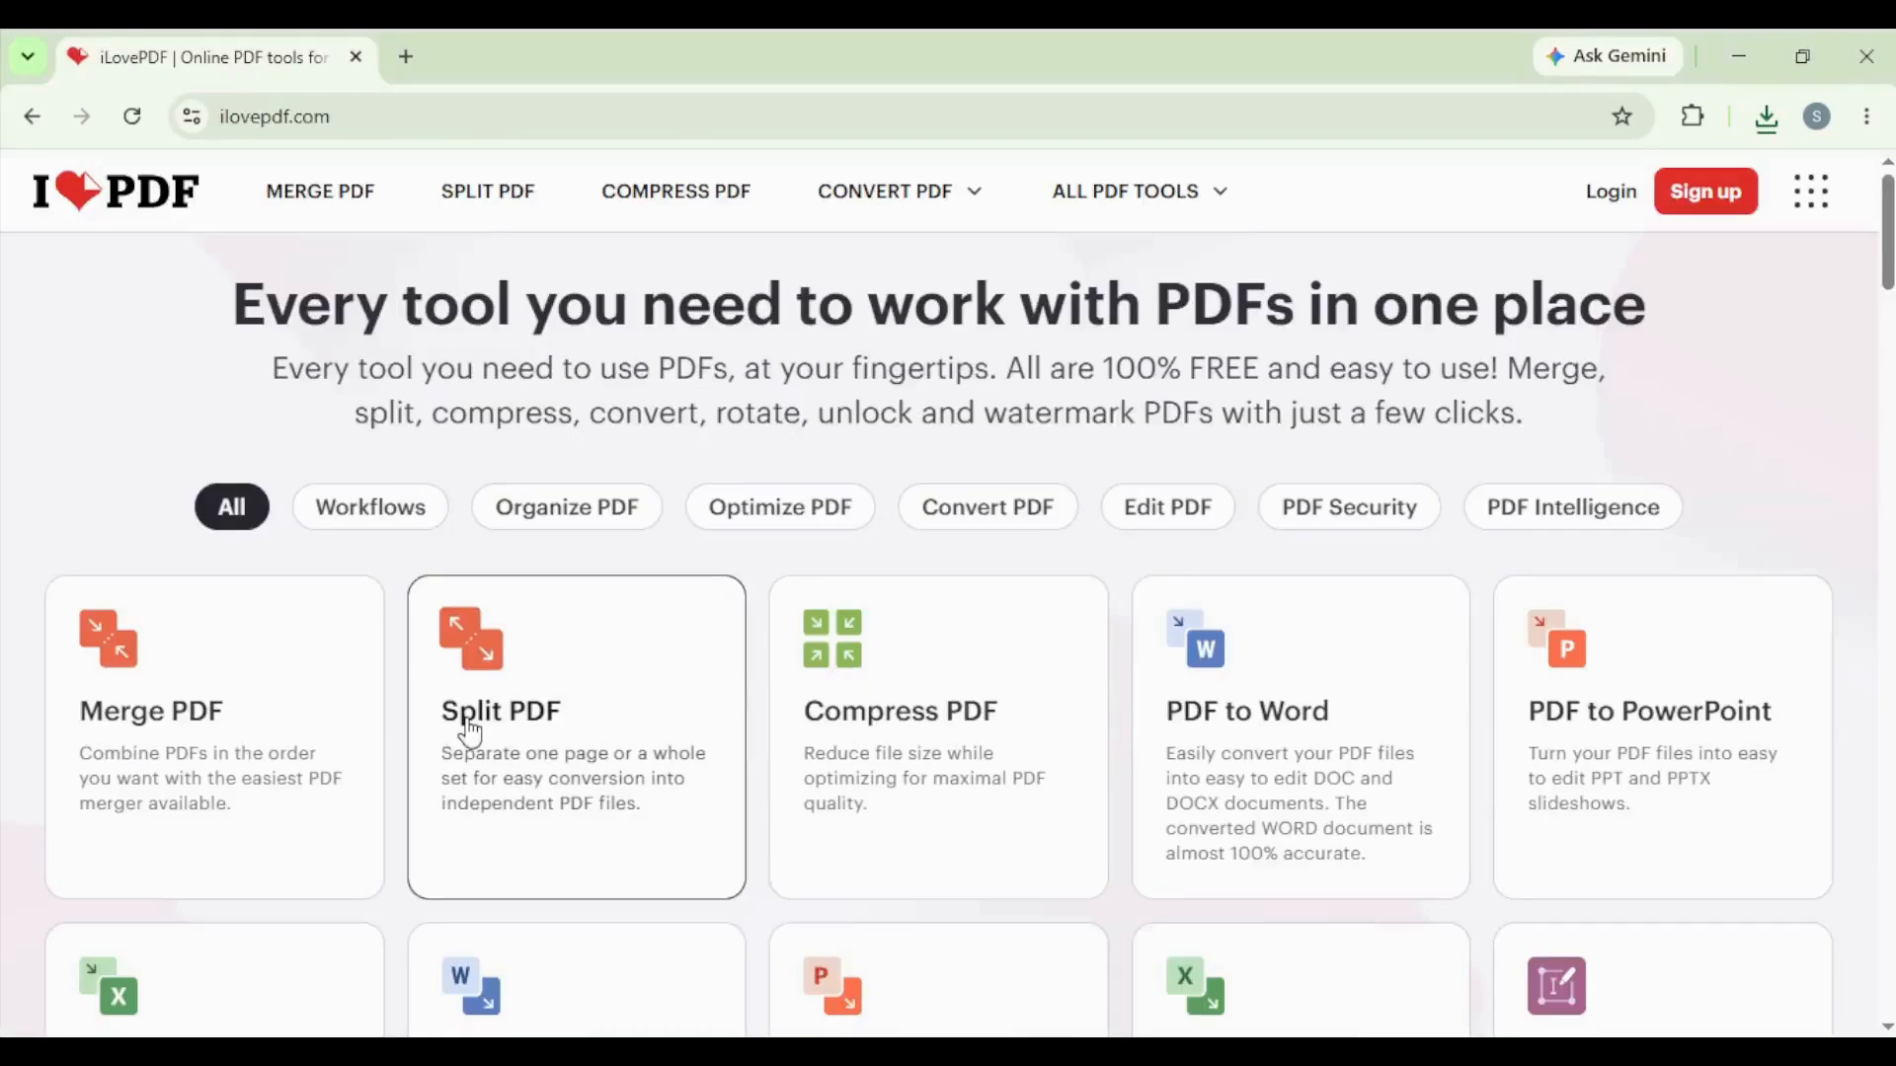
Step: Load the two-page times table PDF into the Split PDF tool and choose splitting by pages
{"action": "left_click", "coordinate": [528, 736]}
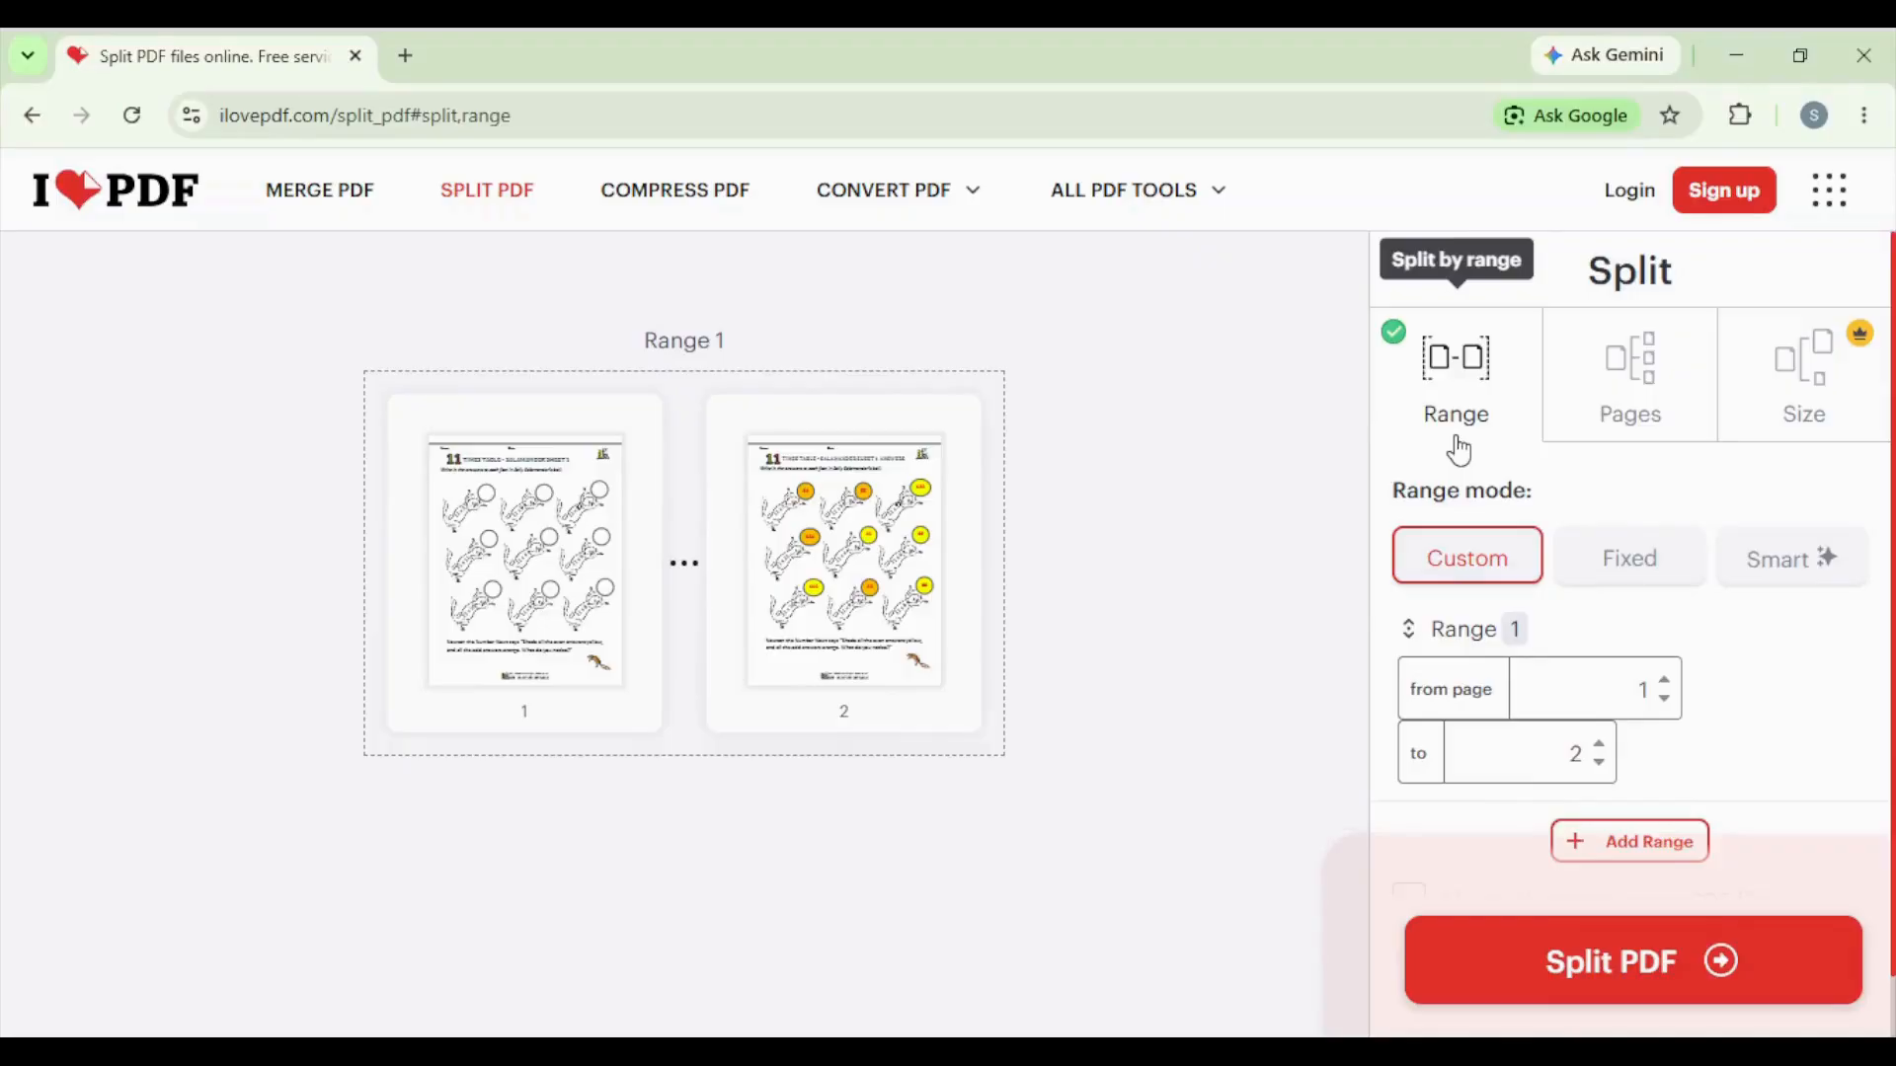
{"action": "left_click", "coordinate": [1644, 415]}
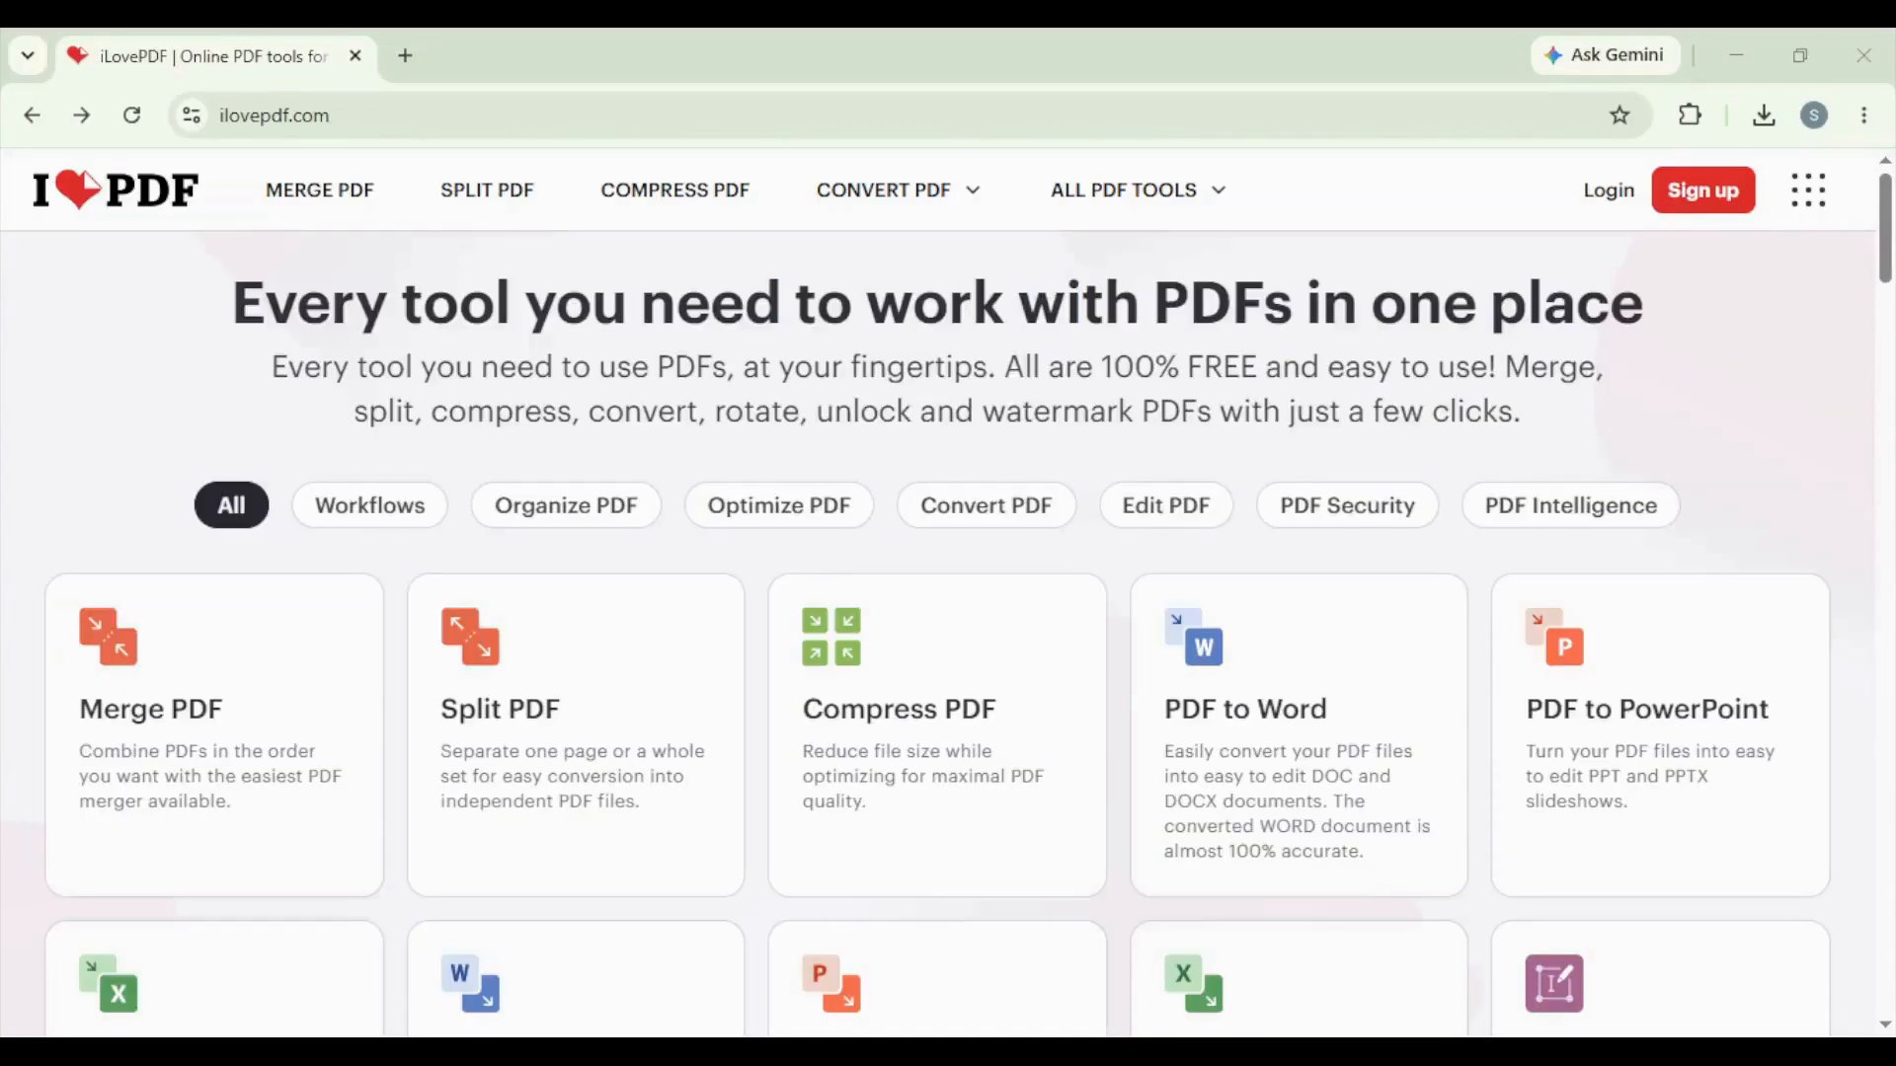
Step: Compress 11-times-table-salamander-1.pdf with the Compress PDF tool at the recommended compression level
{"action": "left_click", "coordinate": [906, 731]}
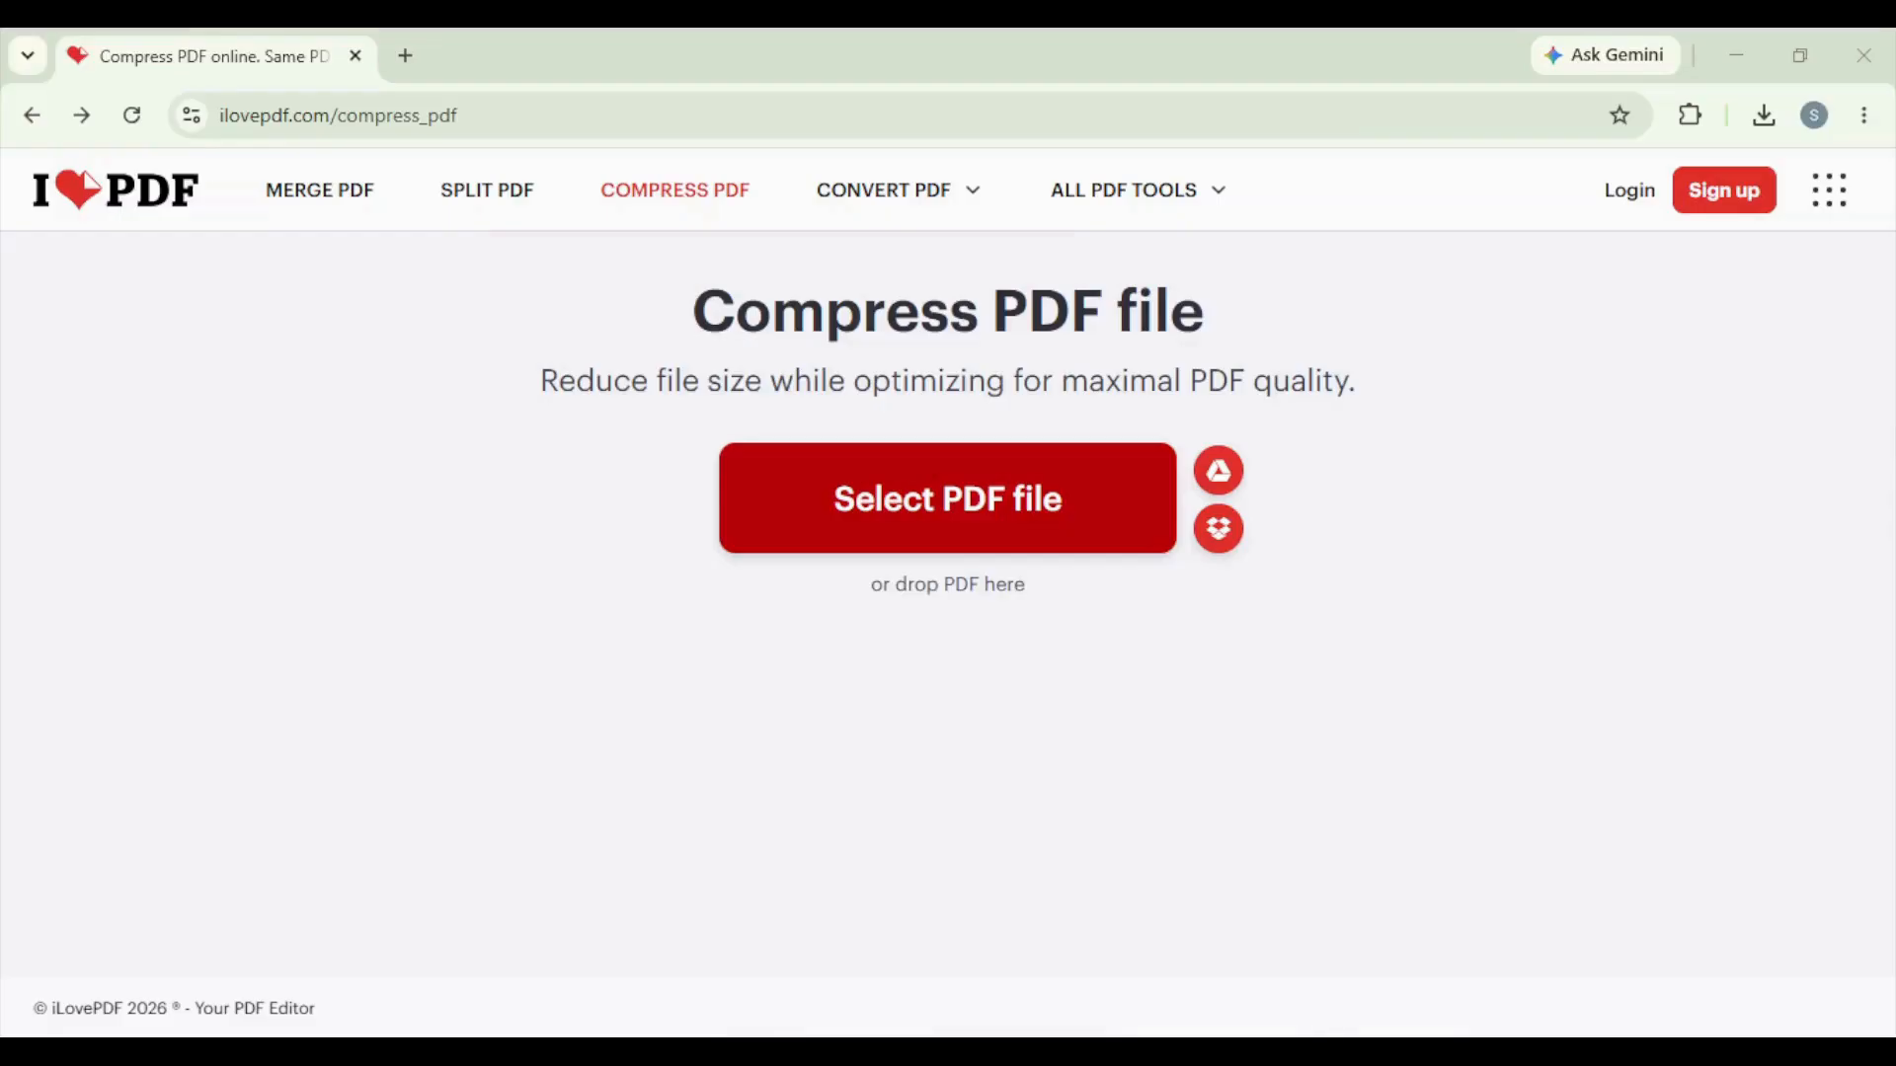
{"action": "left_click", "coordinate": [1195, 628]}
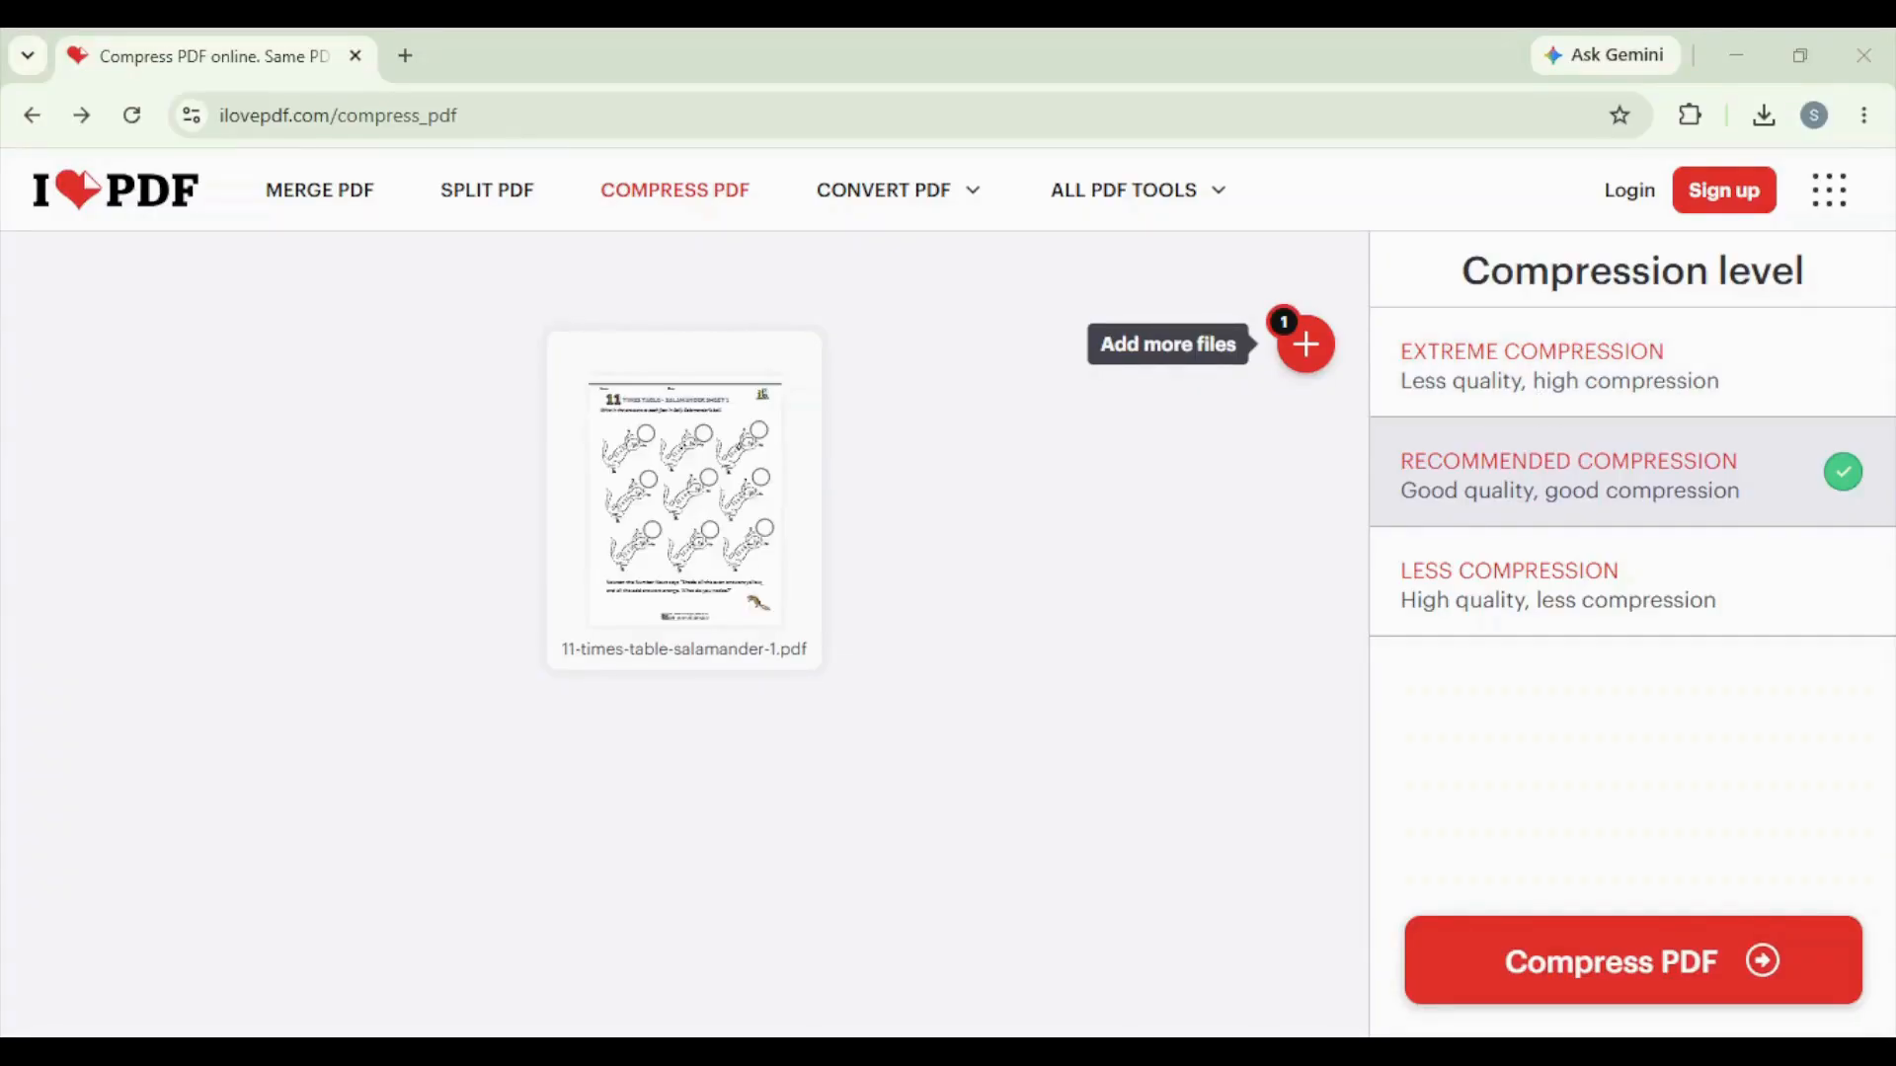
{"action": "left_click", "coordinate": [1633, 977]}
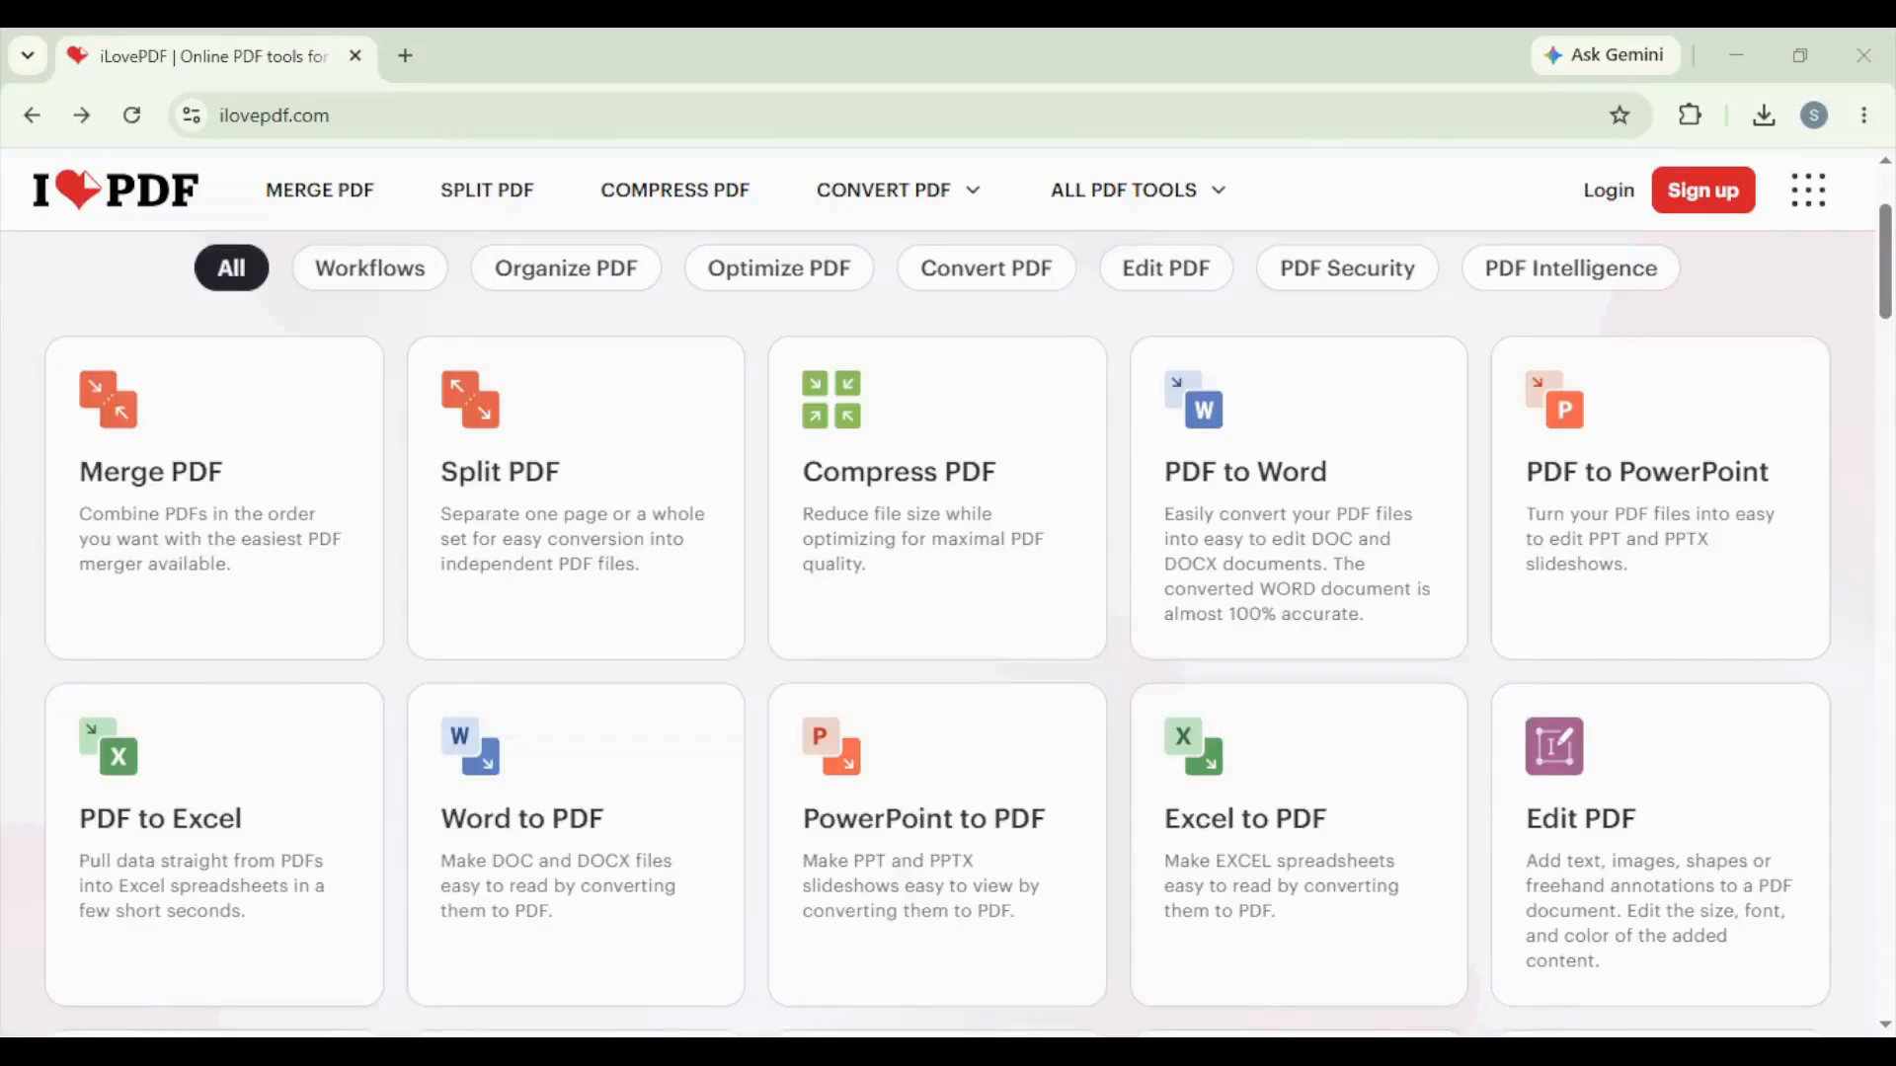
Step: Convert Cardiovascular-System.pdf to PPTX with the PDF to PowerPoint tool
{"action": "left_click", "coordinate": [1727, 536]}
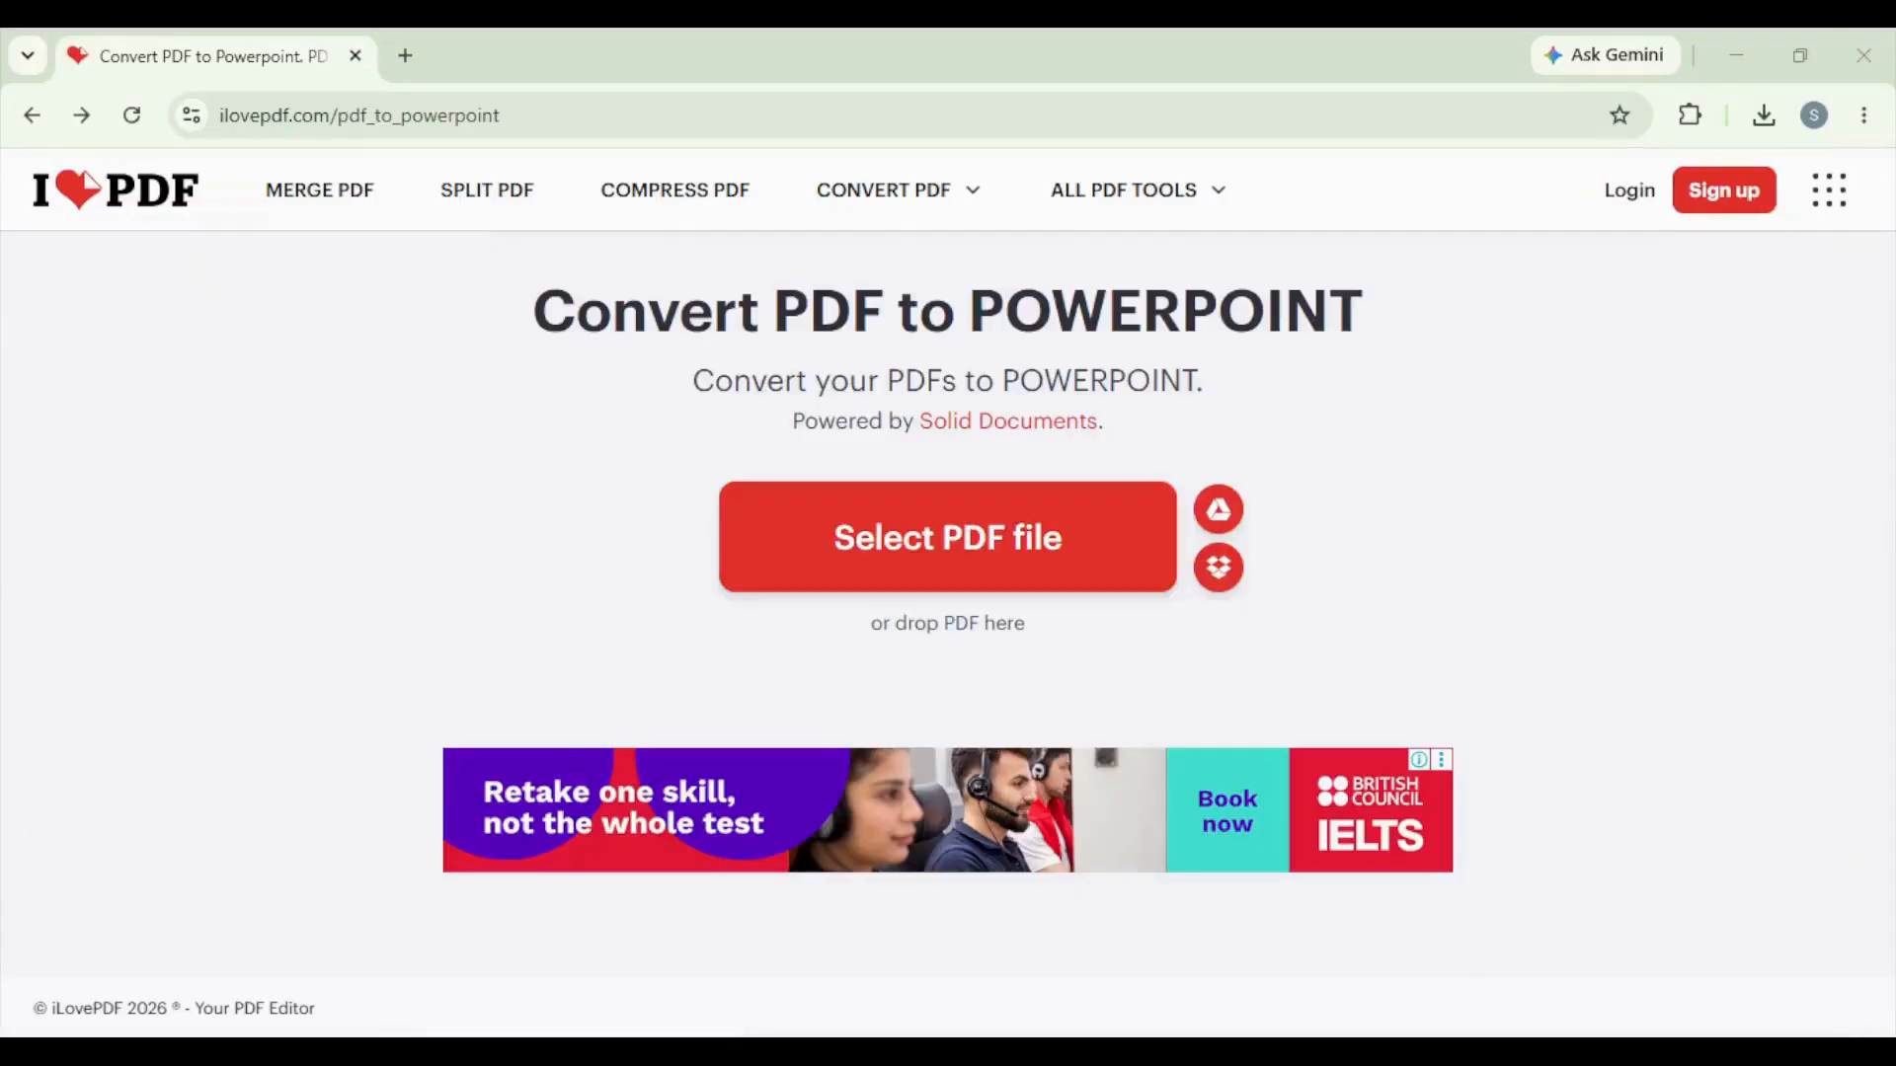
{"action": "left_click", "coordinate": [977, 559]}
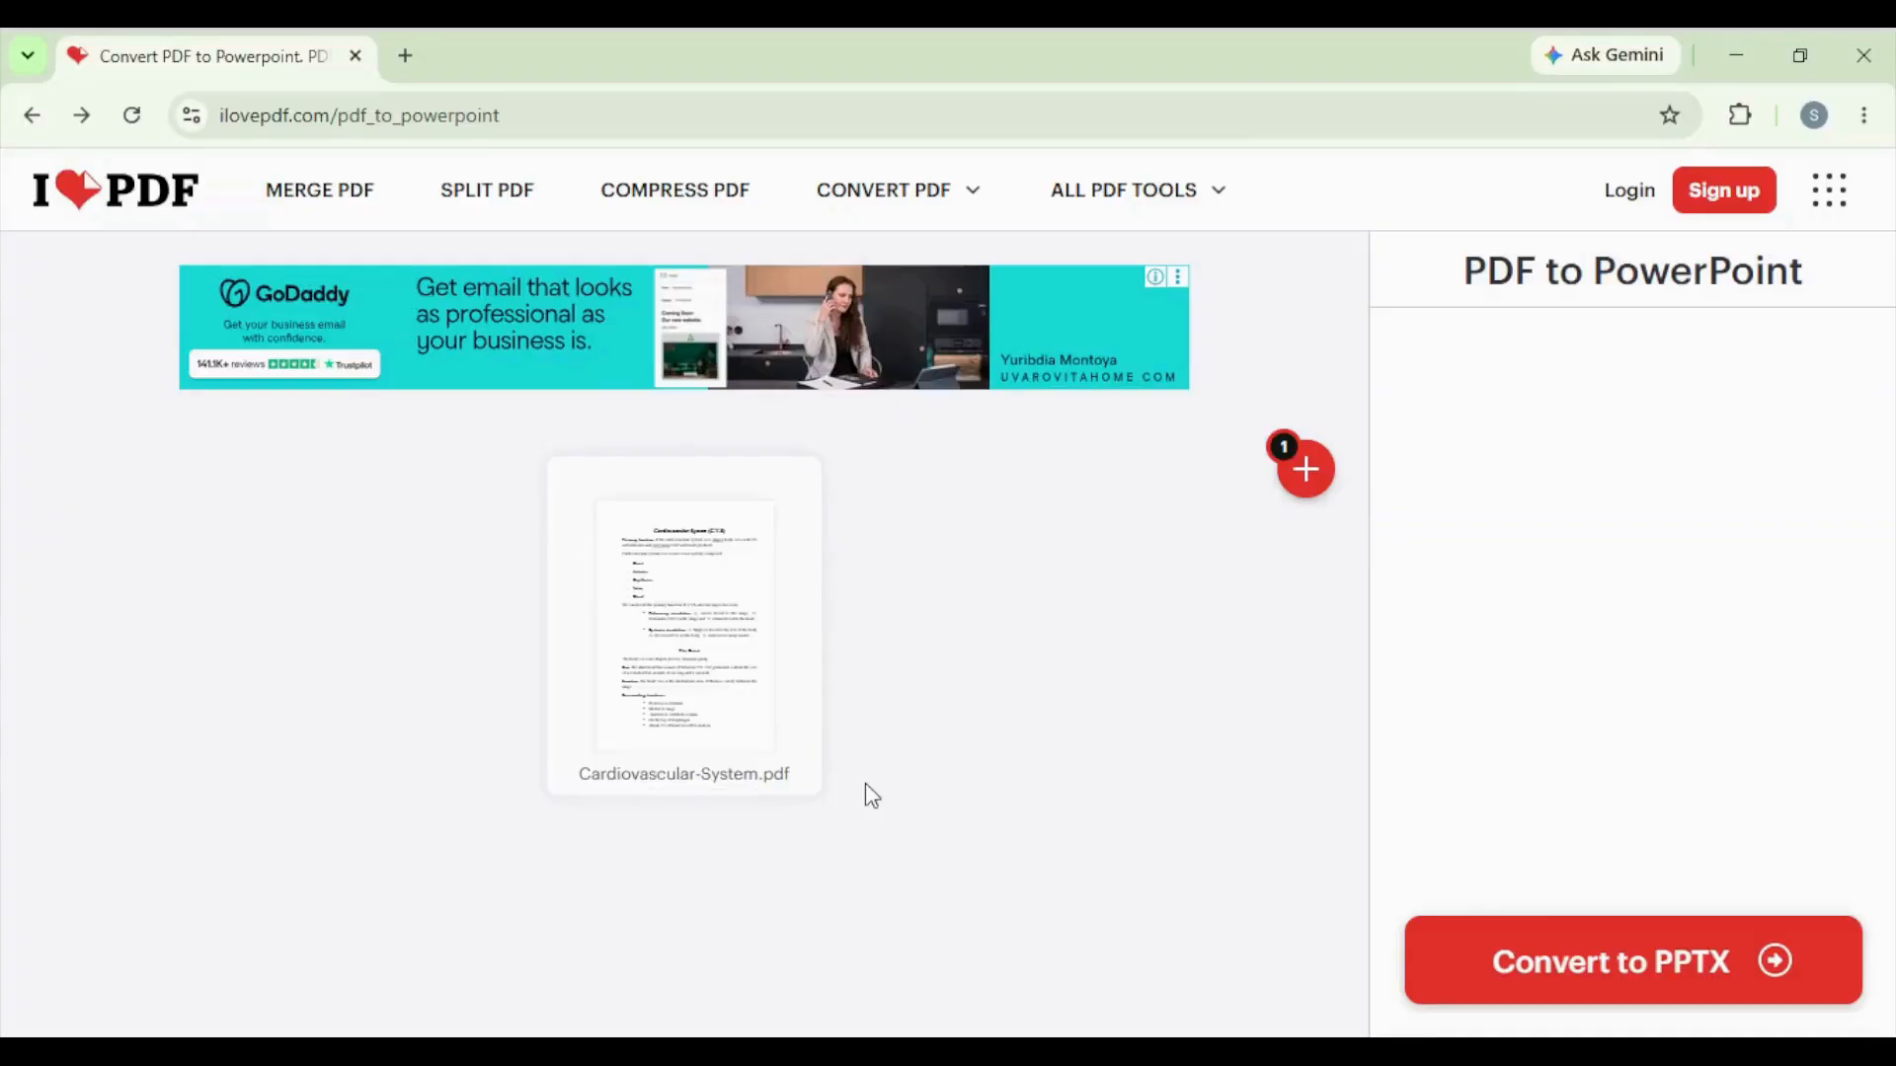
{"action": "left_click", "coordinate": [1635, 963]}
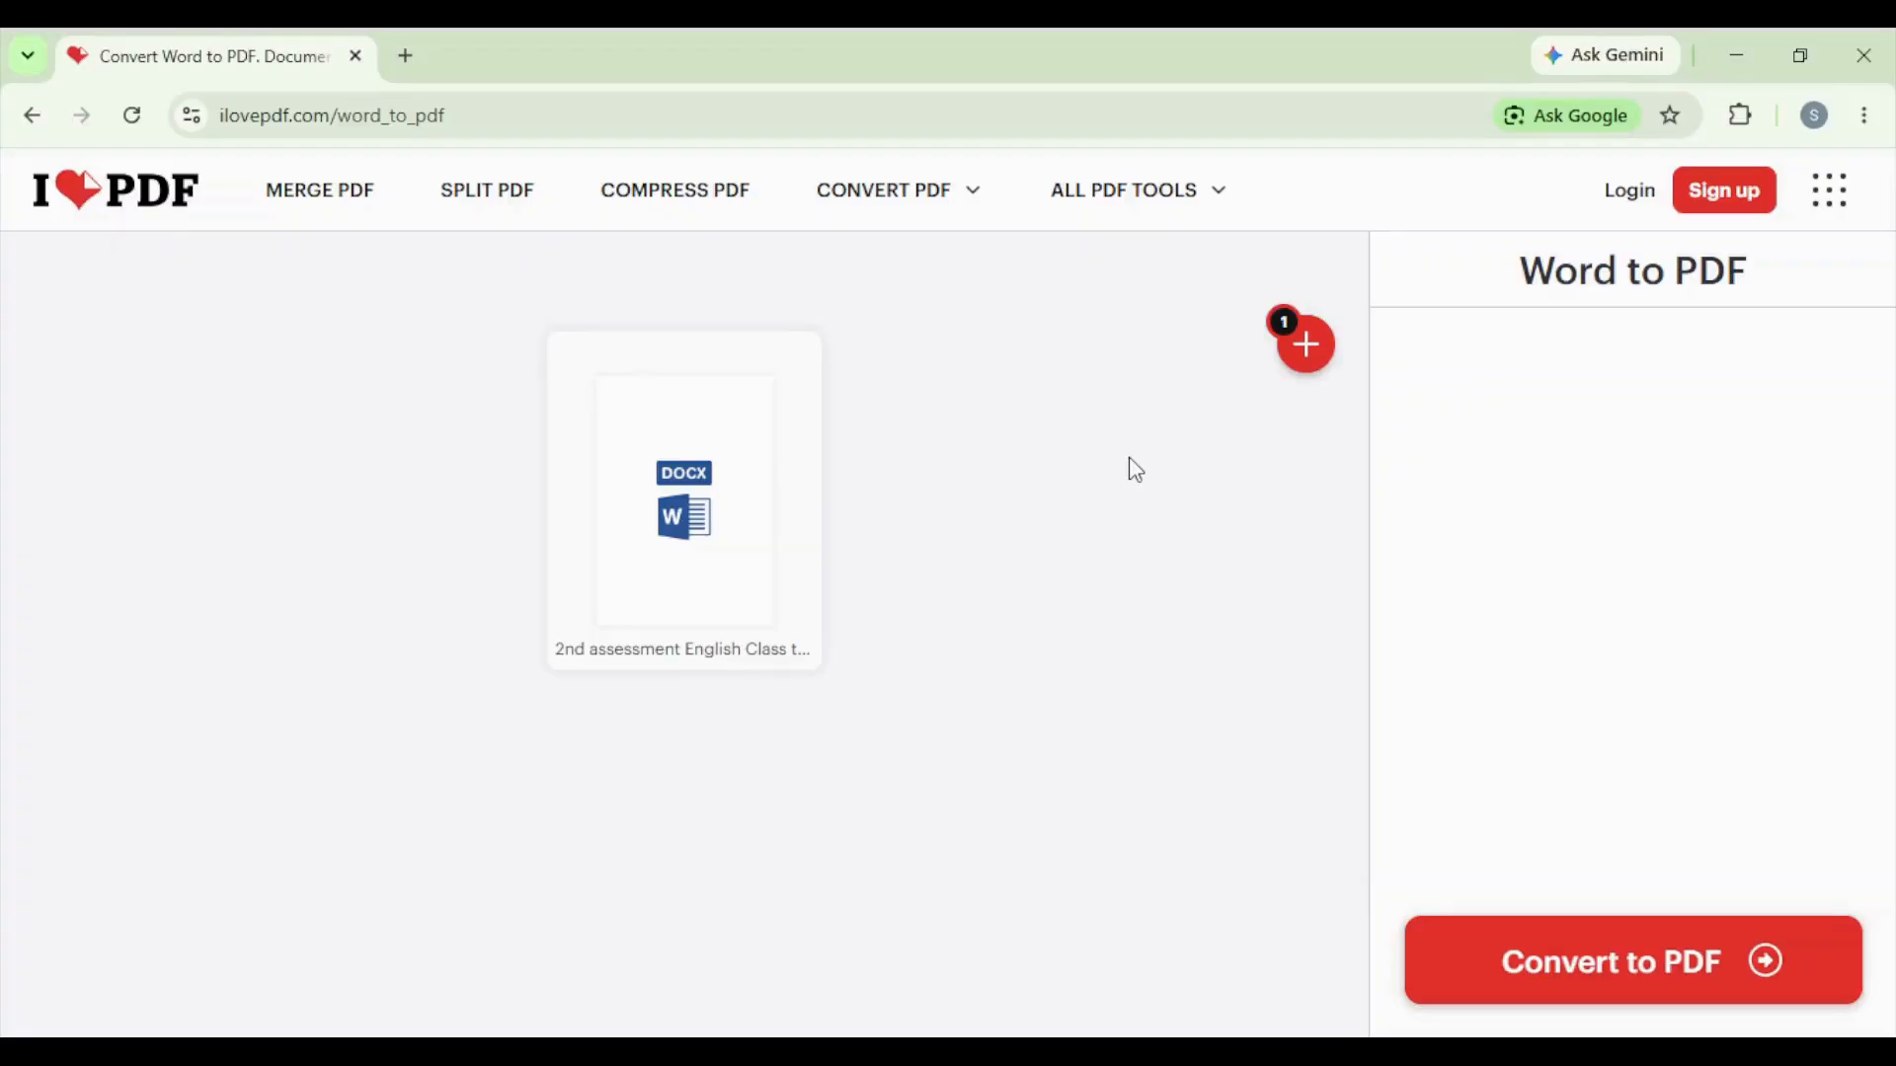
Step: Convert the Word document for the 2nd assessment English Class to PDF and download the converted file
{"action": "left_click", "coordinate": [1590, 970]}
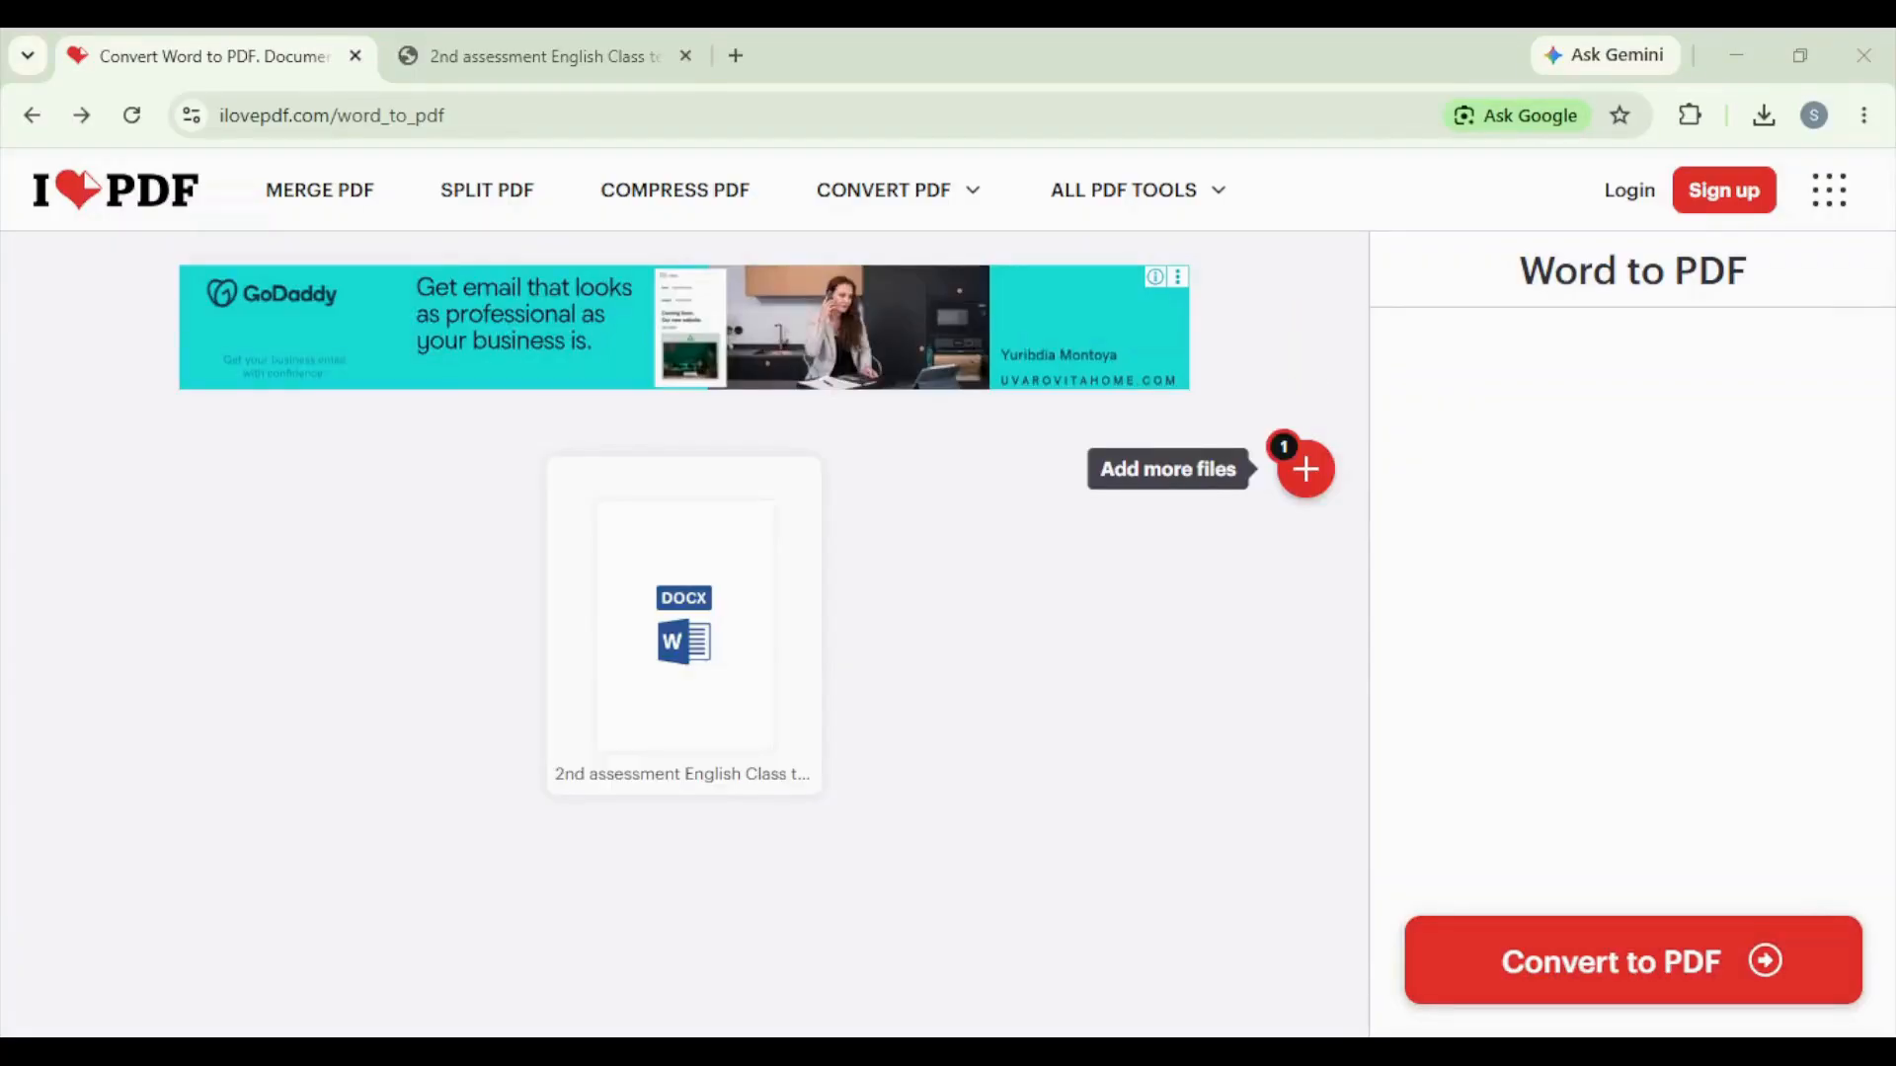
{"action": "left_click", "coordinate": [1602, 984]}
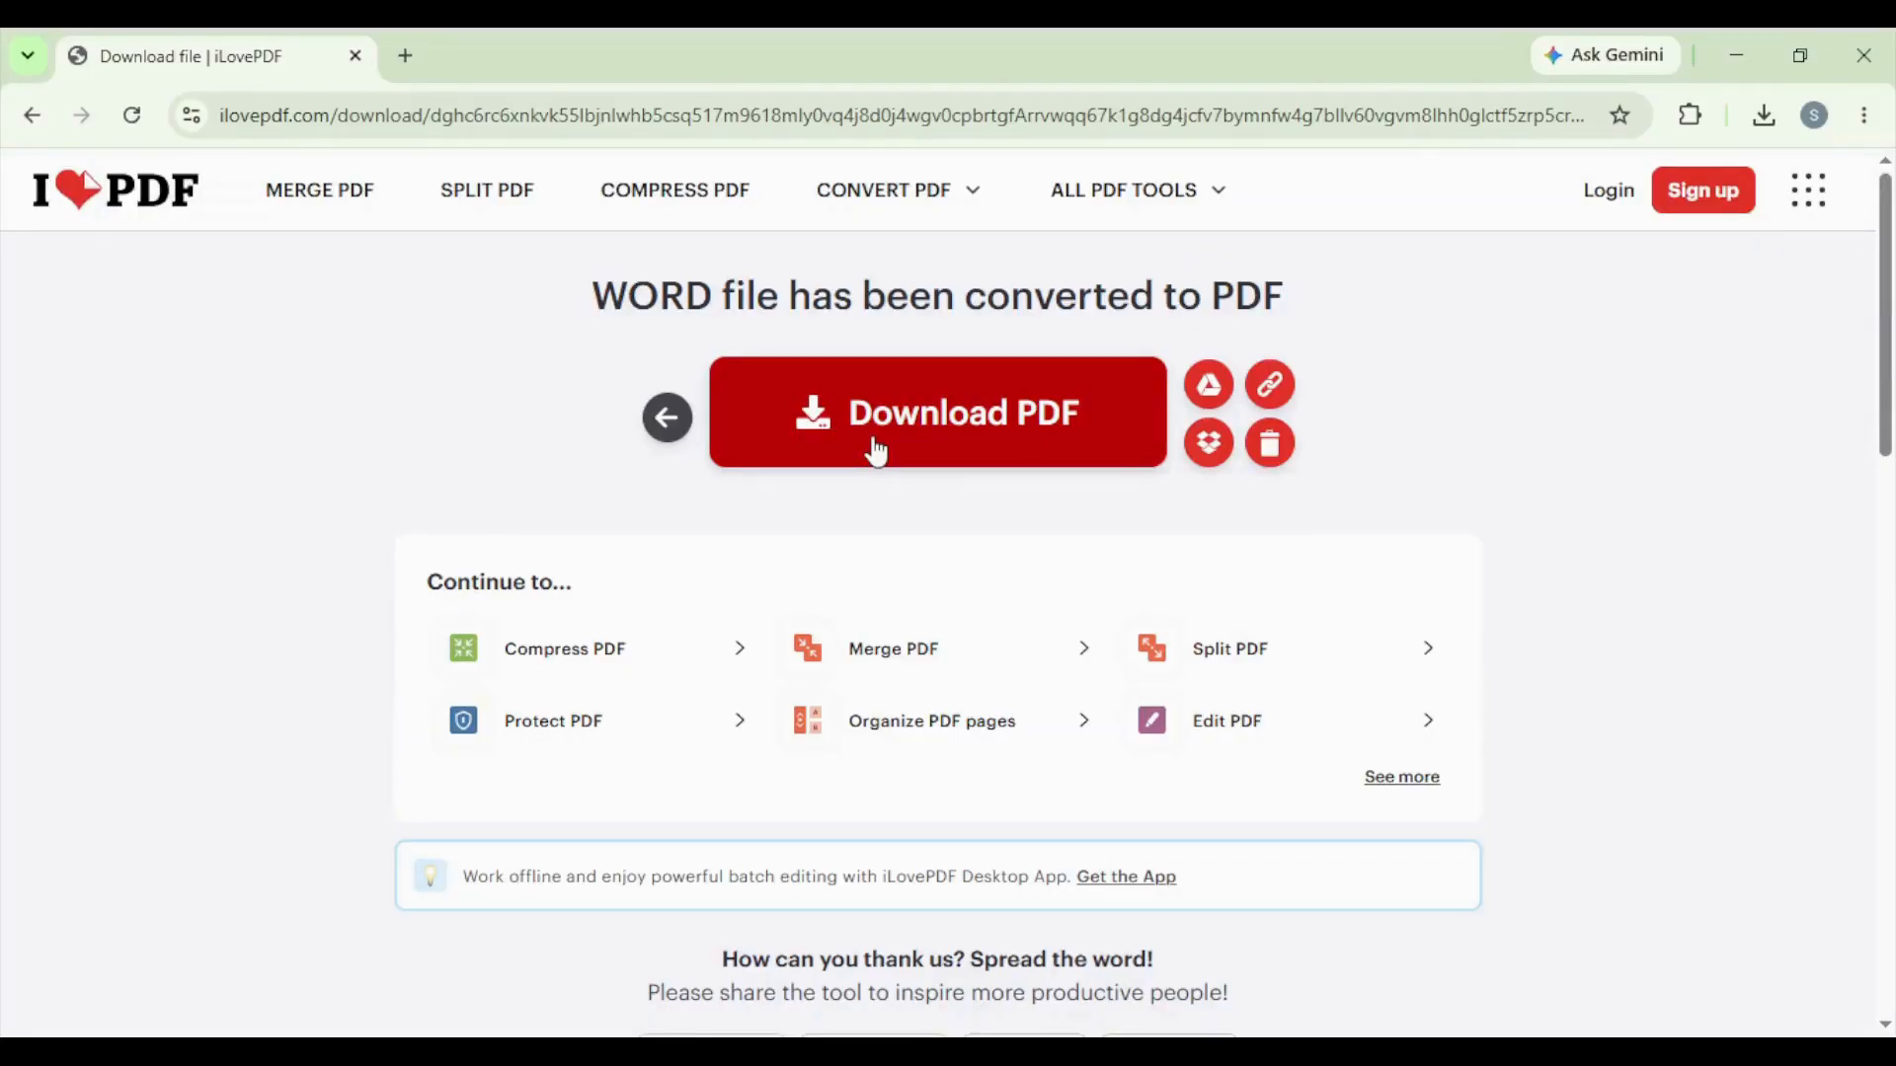
{"action": "left_click", "coordinate": [875, 450]}
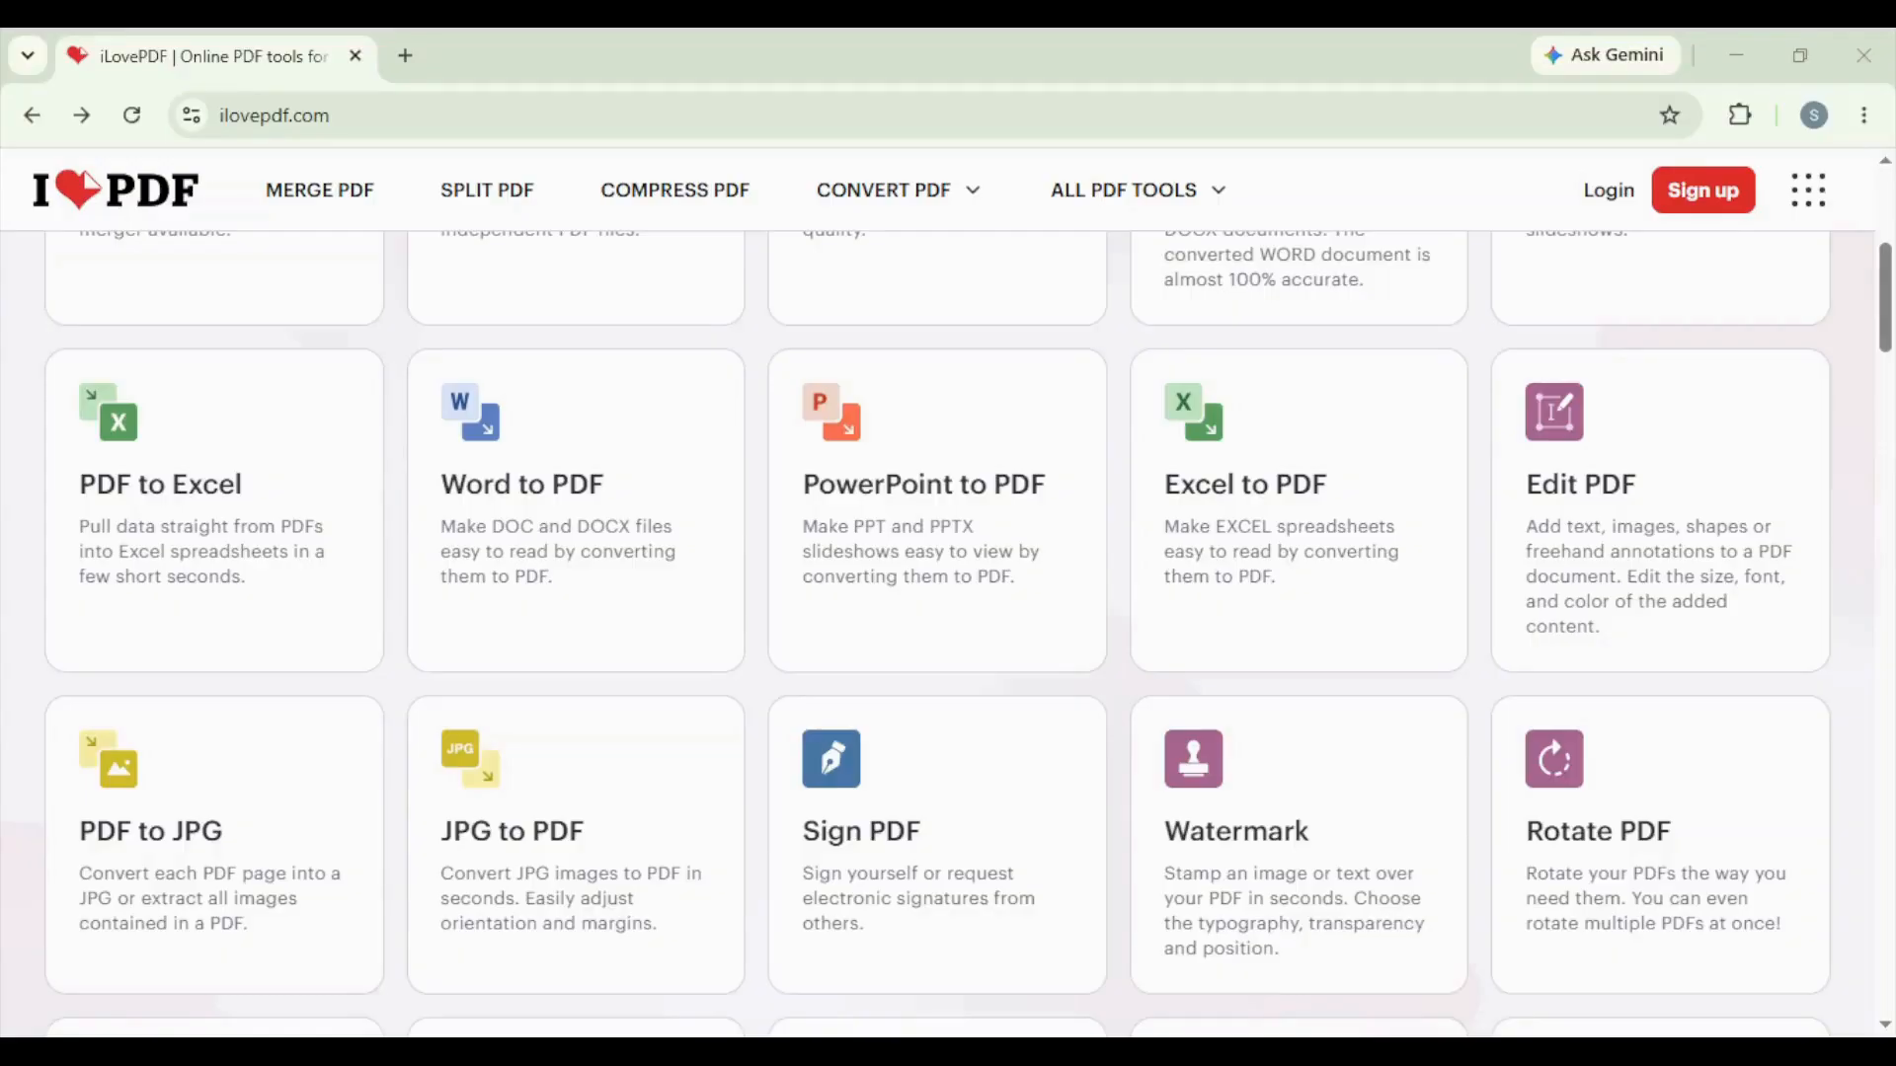
Step: Open the ten-page parts of speech practice PDF in the Edit PDF tool
{"action": "left_click", "coordinate": [1599, 502]}
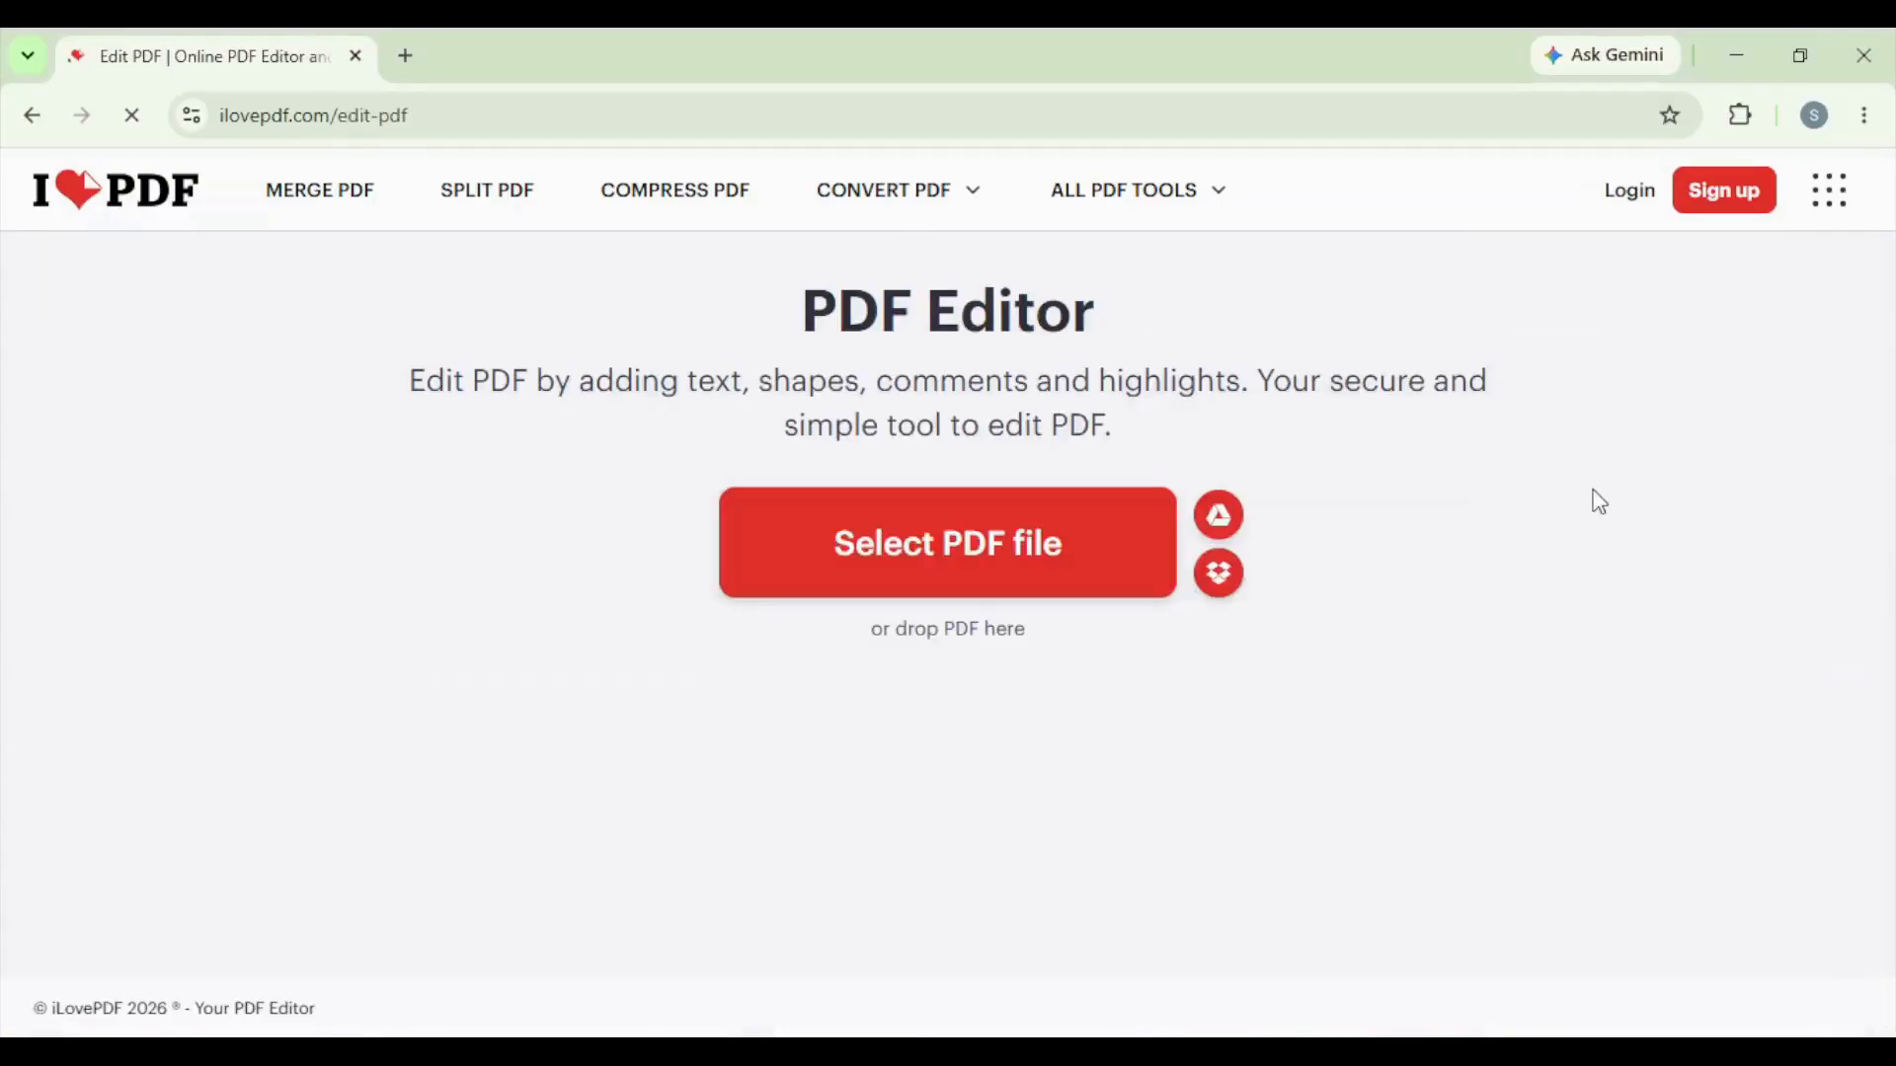
{"action": "left_click", "coordinate": [966, 559]}
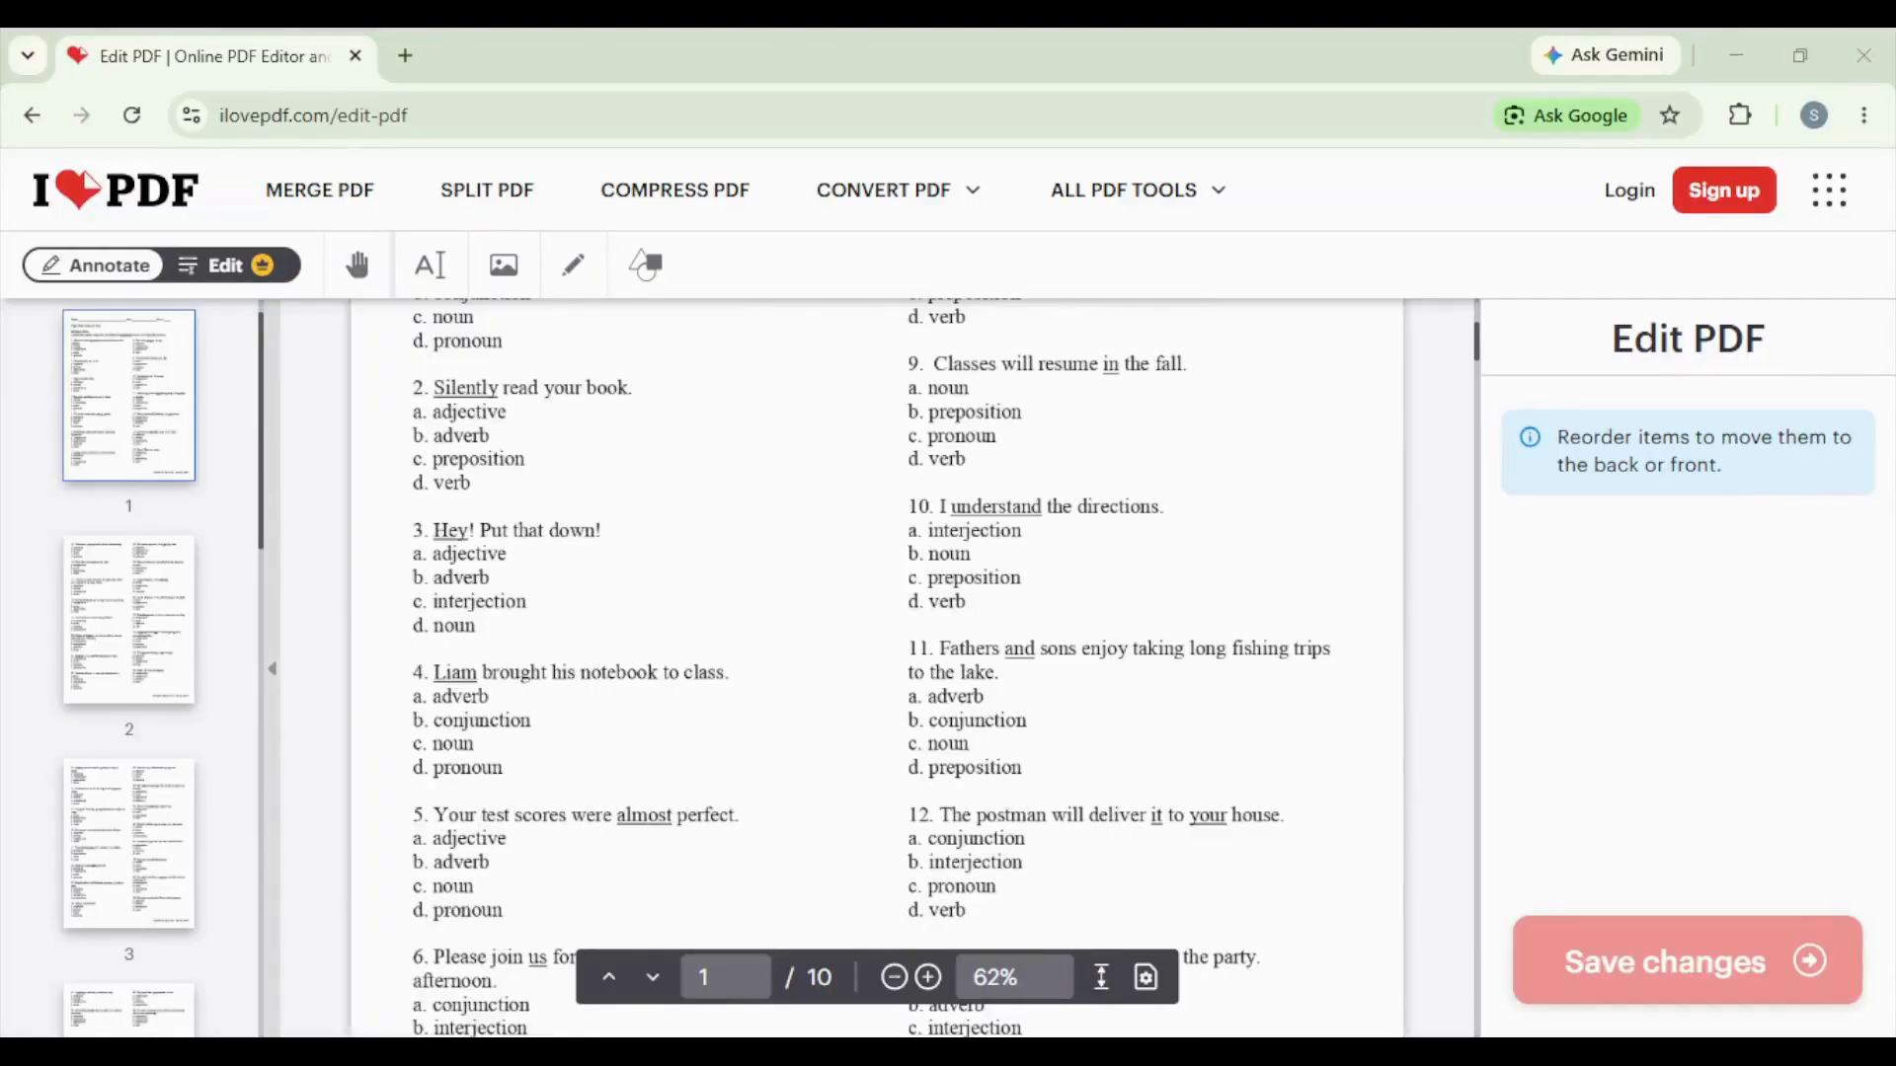
Step: Cover the word "verb" in option d of question 2 with a 20 pt white freehand stroke and add the text "noun"
{"action": "left_click", "coordinate": [505, 284]}
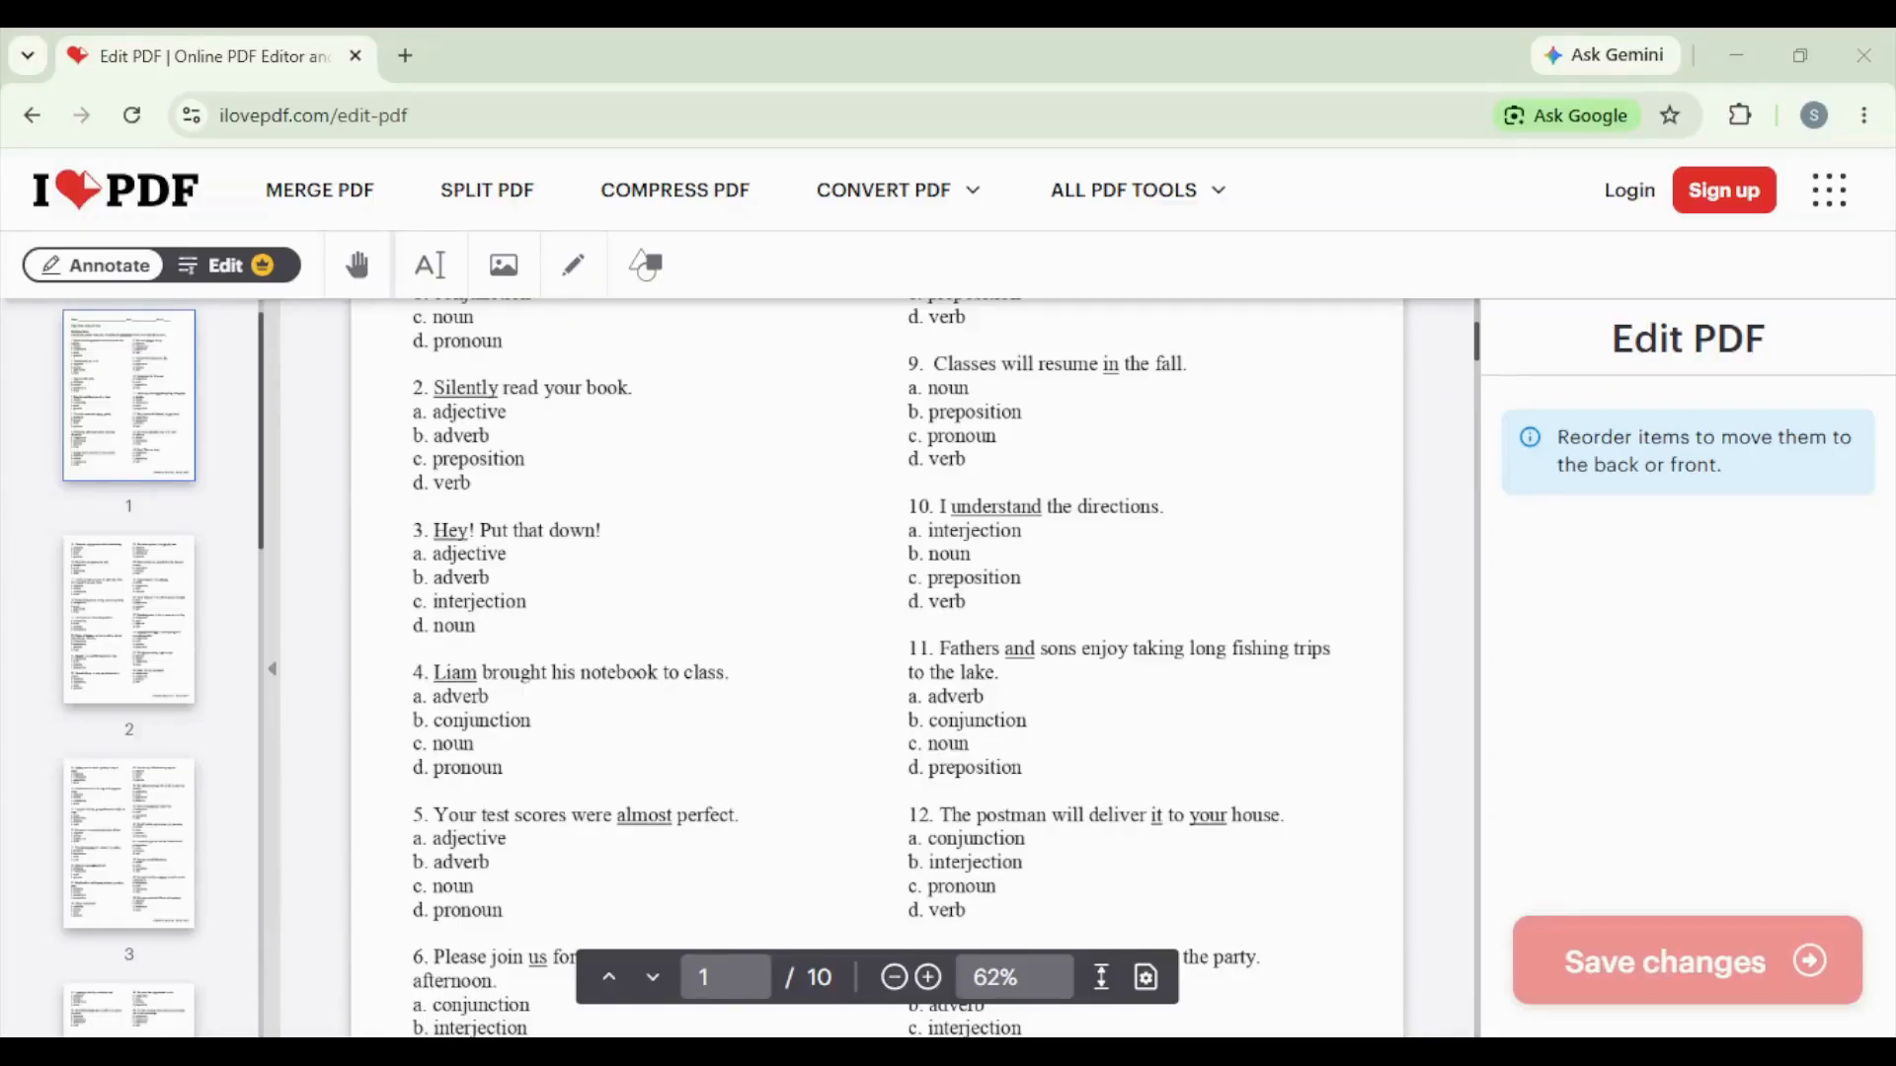
{"action": "left_click", "coordinate": [573, 264]}
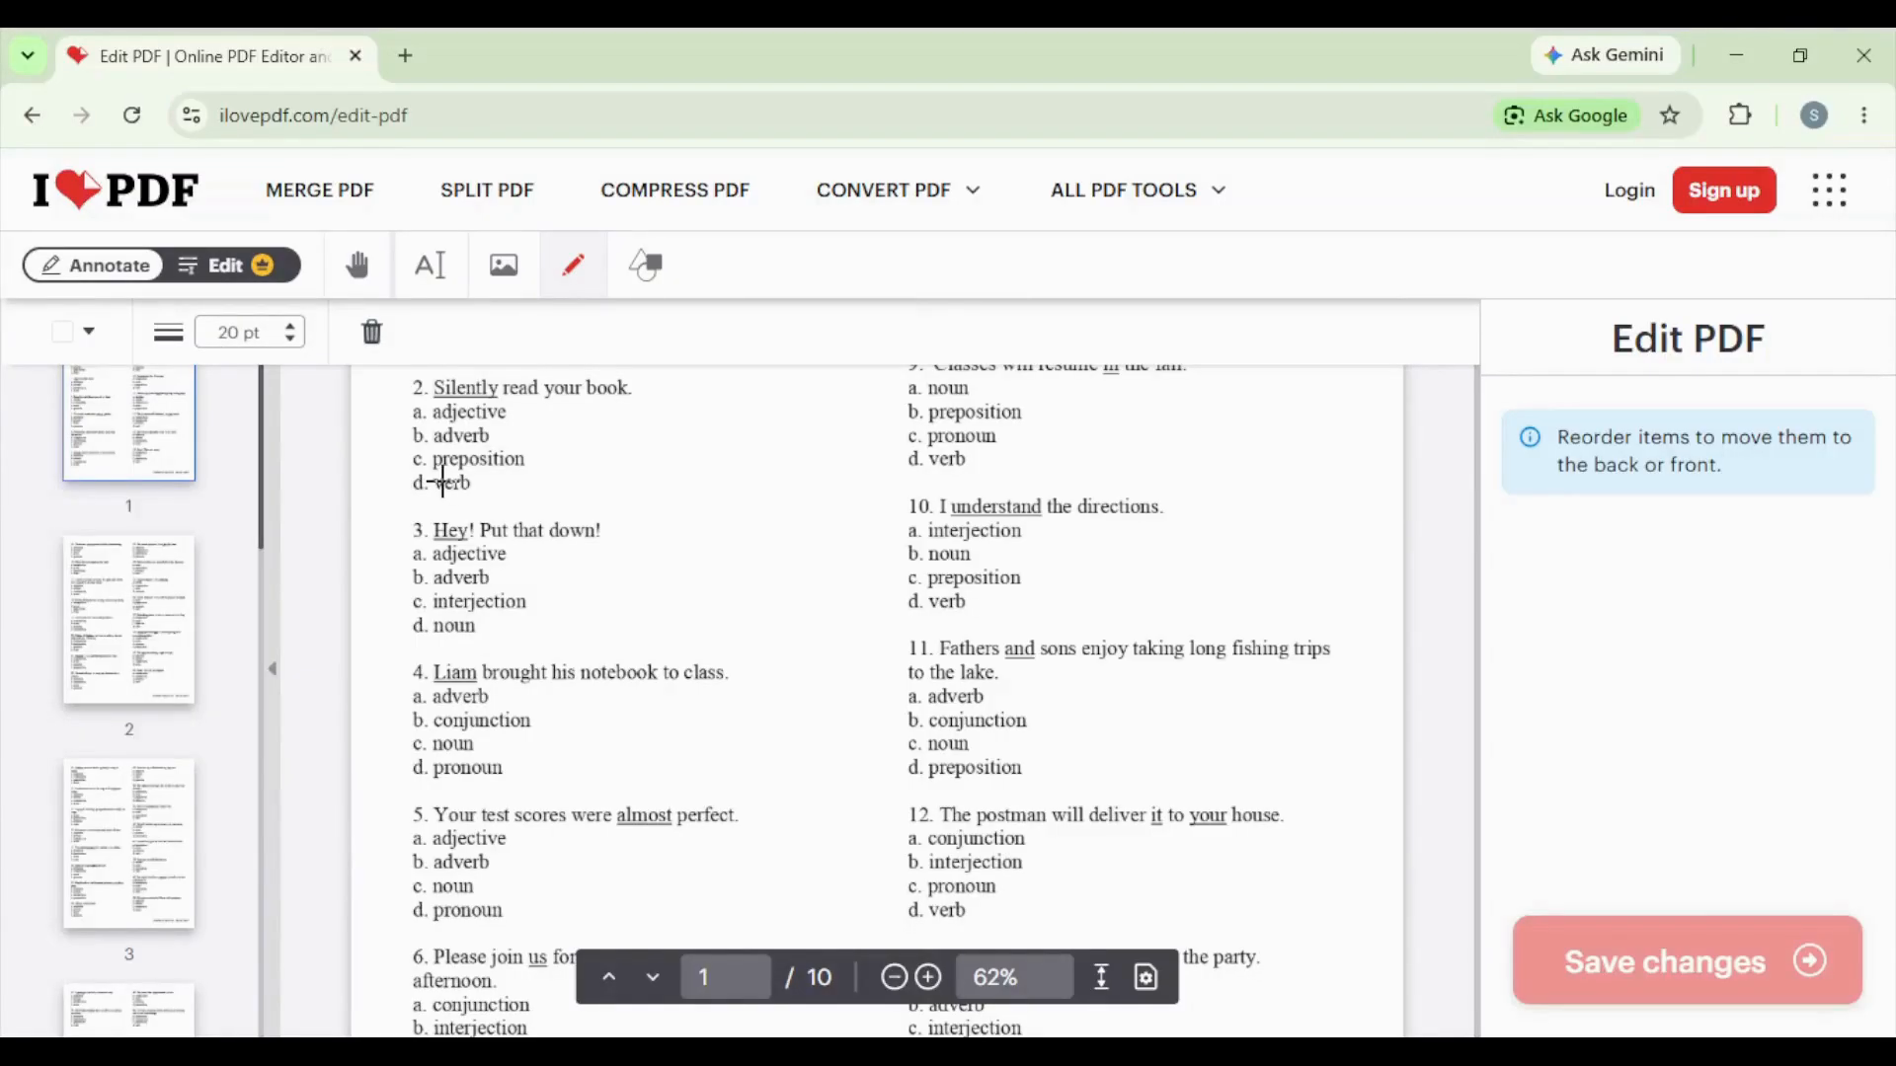
{"action": "left_click_drag", "start_coordinate": [443, 481], "coordinate": [472, 482]}
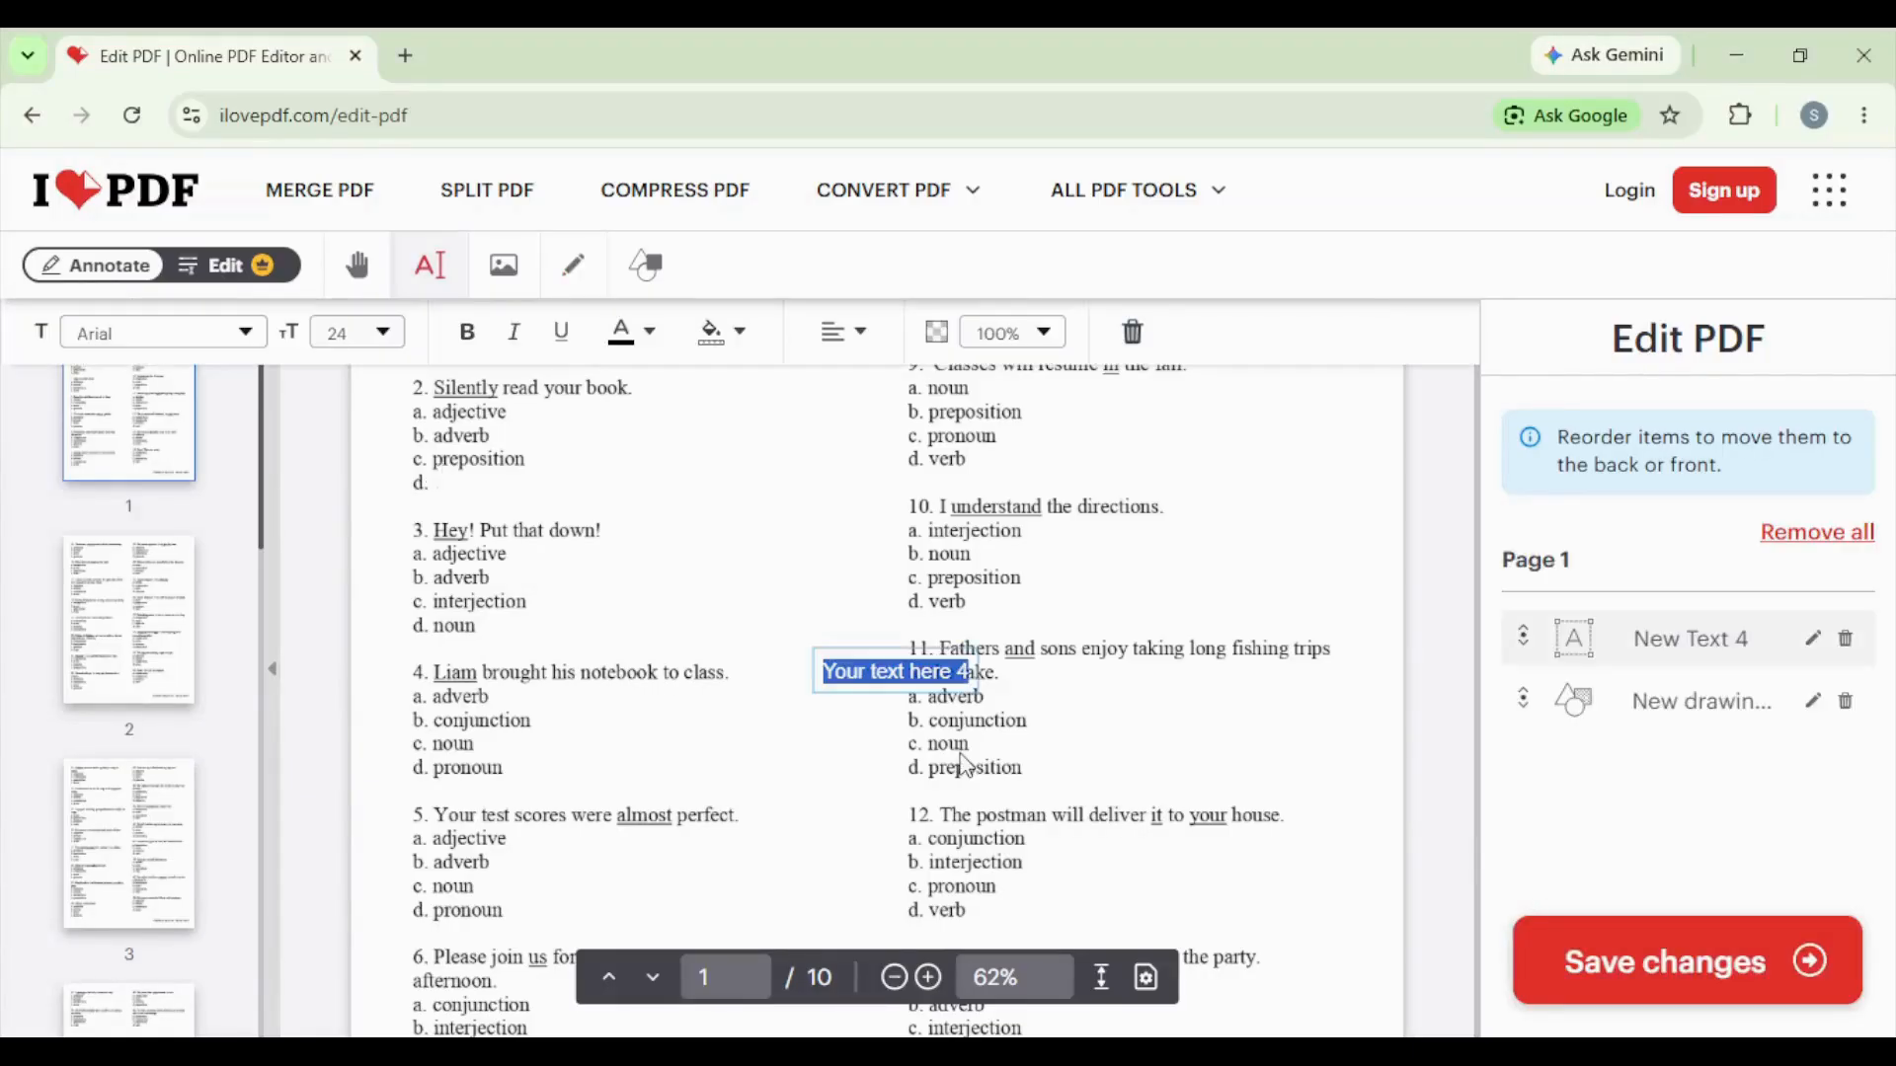
{"action": "type", "text": "noun"}
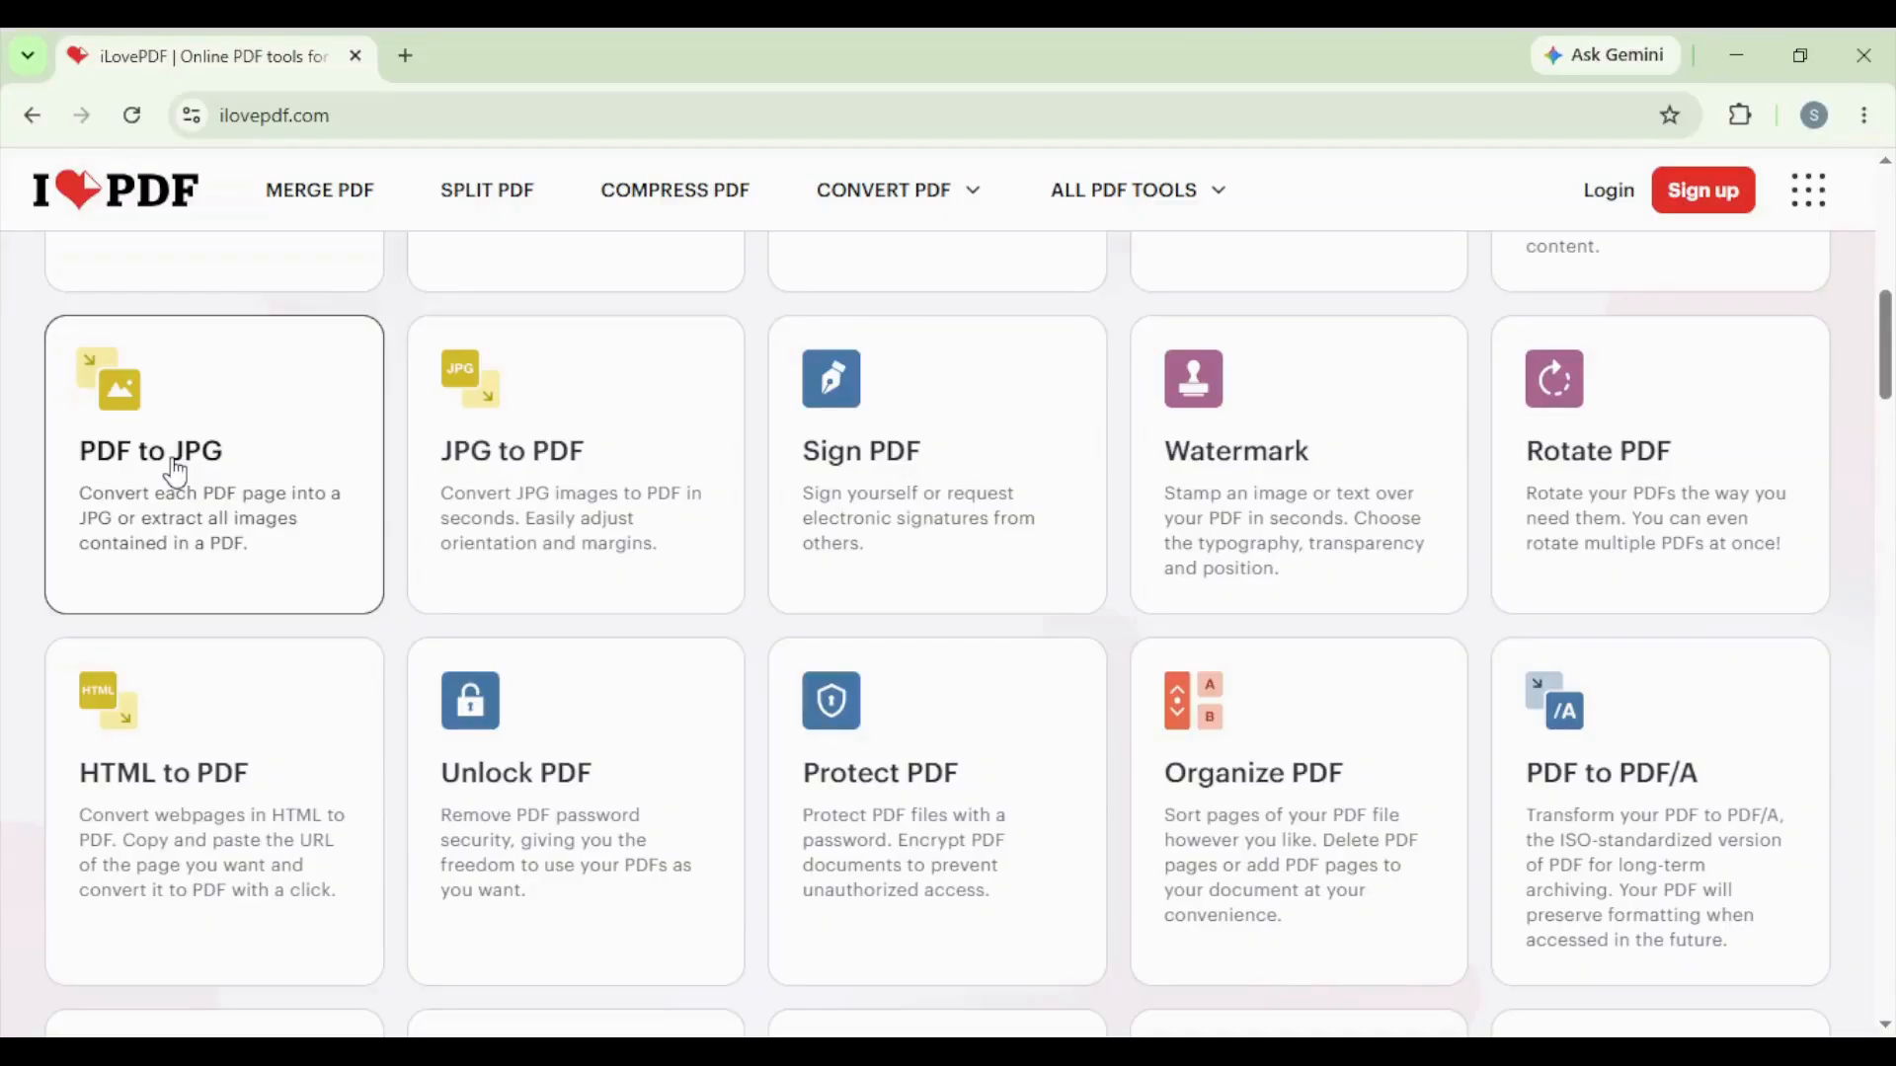
Step: Convert every page of the 8 parts of speech PDF to JPG at normal image quality with the PDF to JPG tool
{"action": "left_click", "coordinate": [176, 471]}
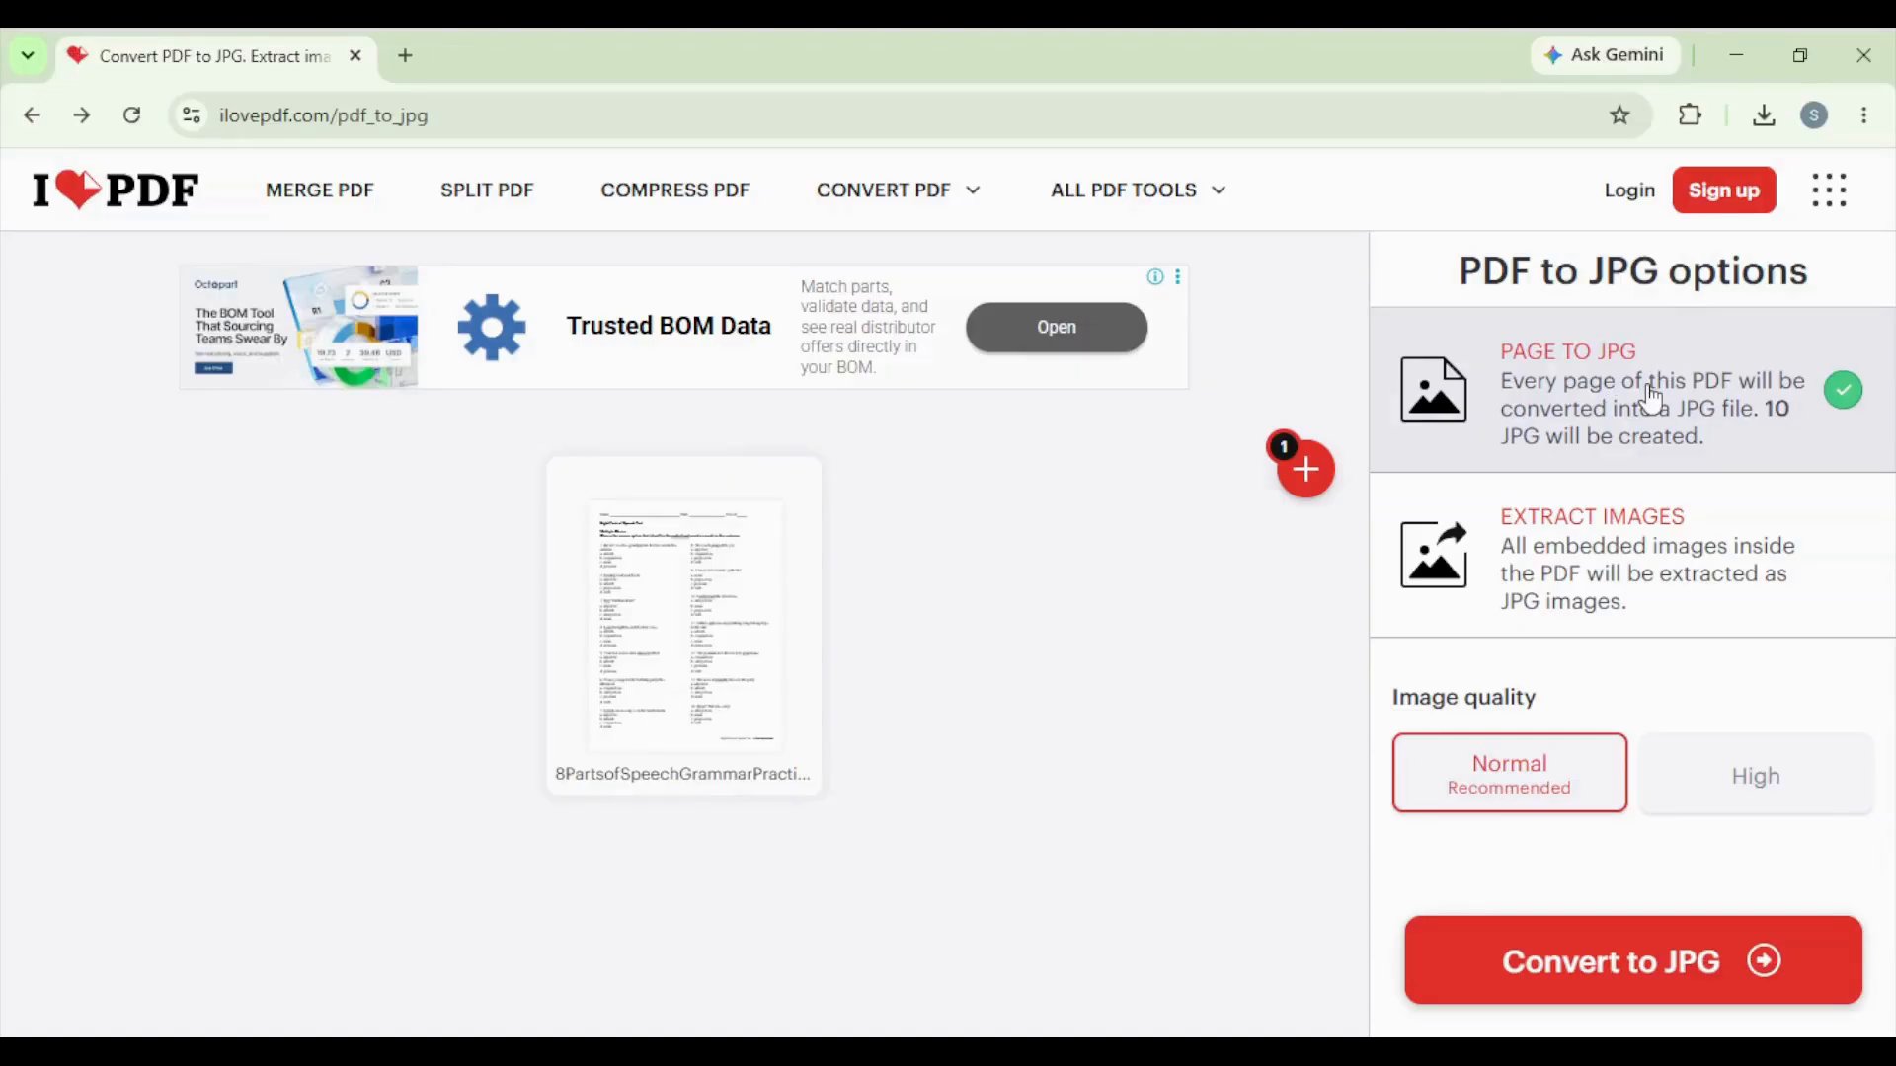
{"action": "left_click", "coordinate": [1627, 969]}
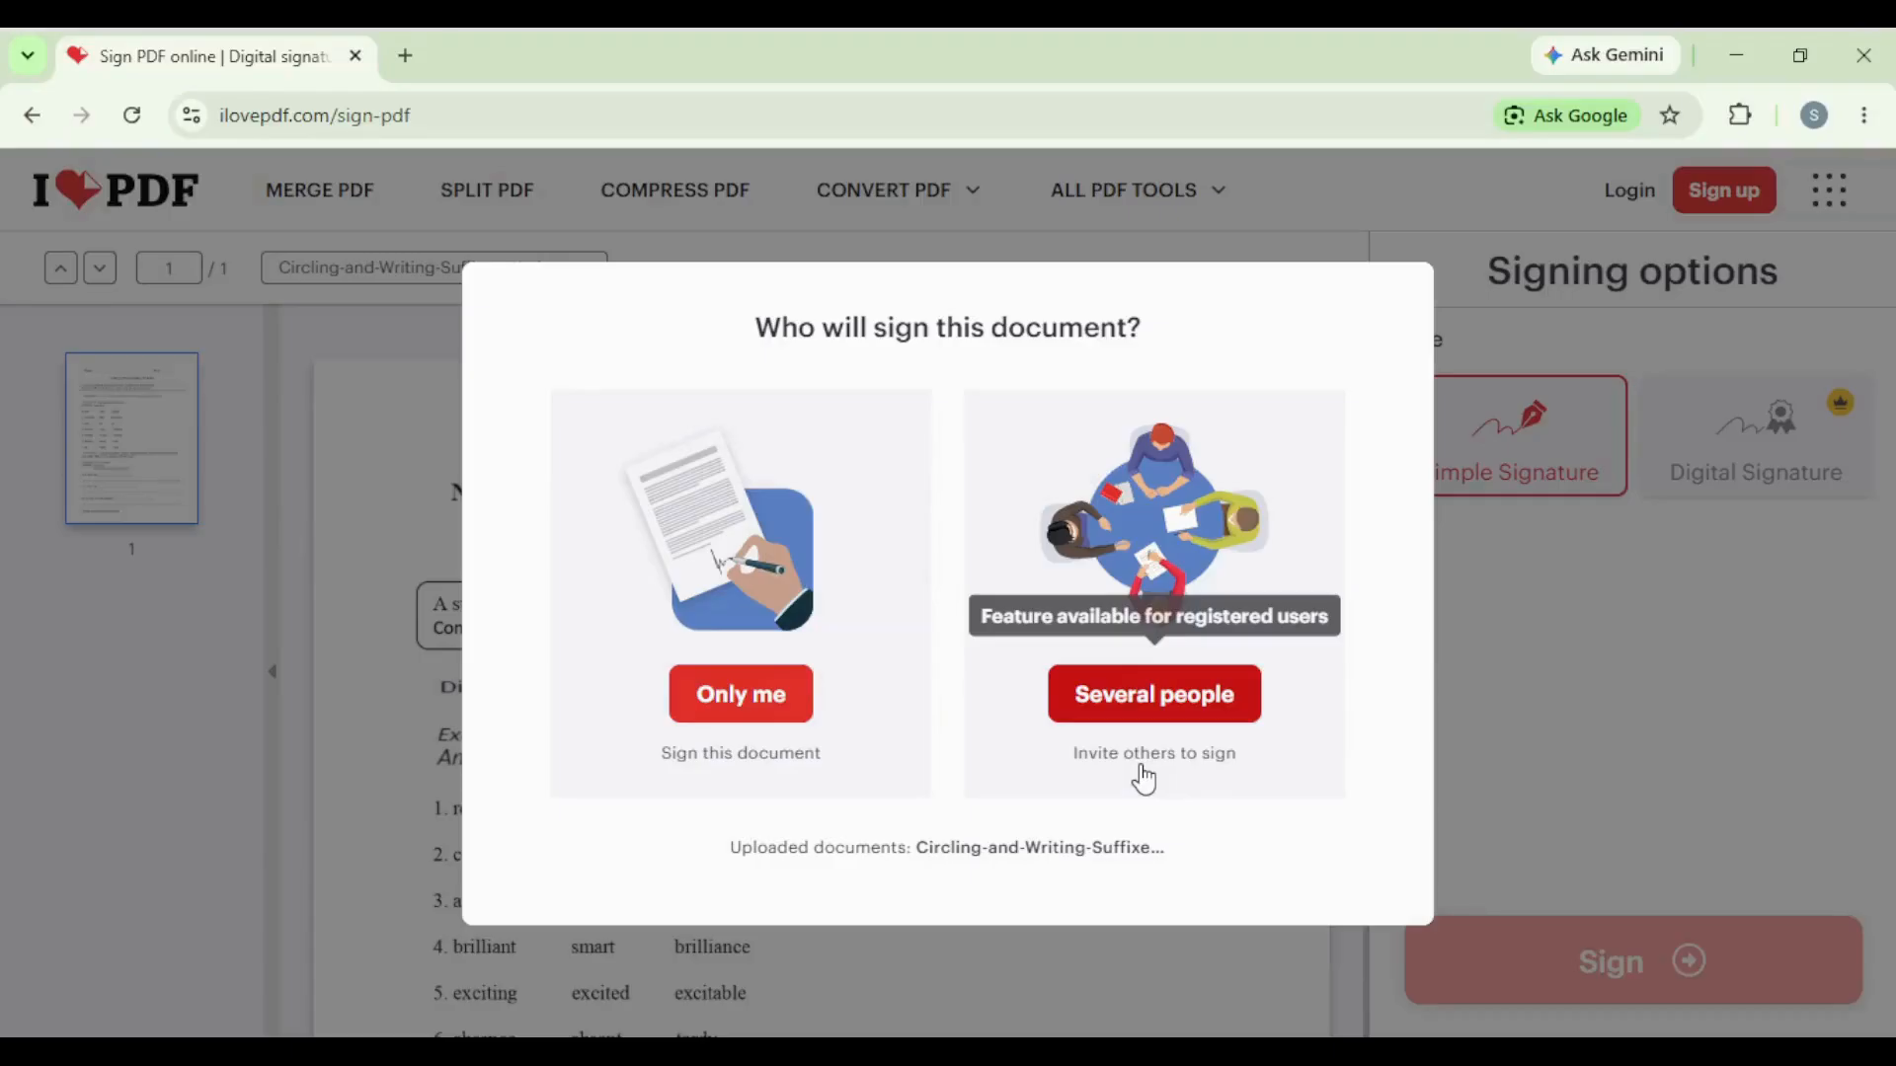
Step: Choose to sign the suffixes worksheet alone, enter the signer's full name and draw a freehand signature for the signature field
{"action": "left_click", "coordinate": [739, 674]}
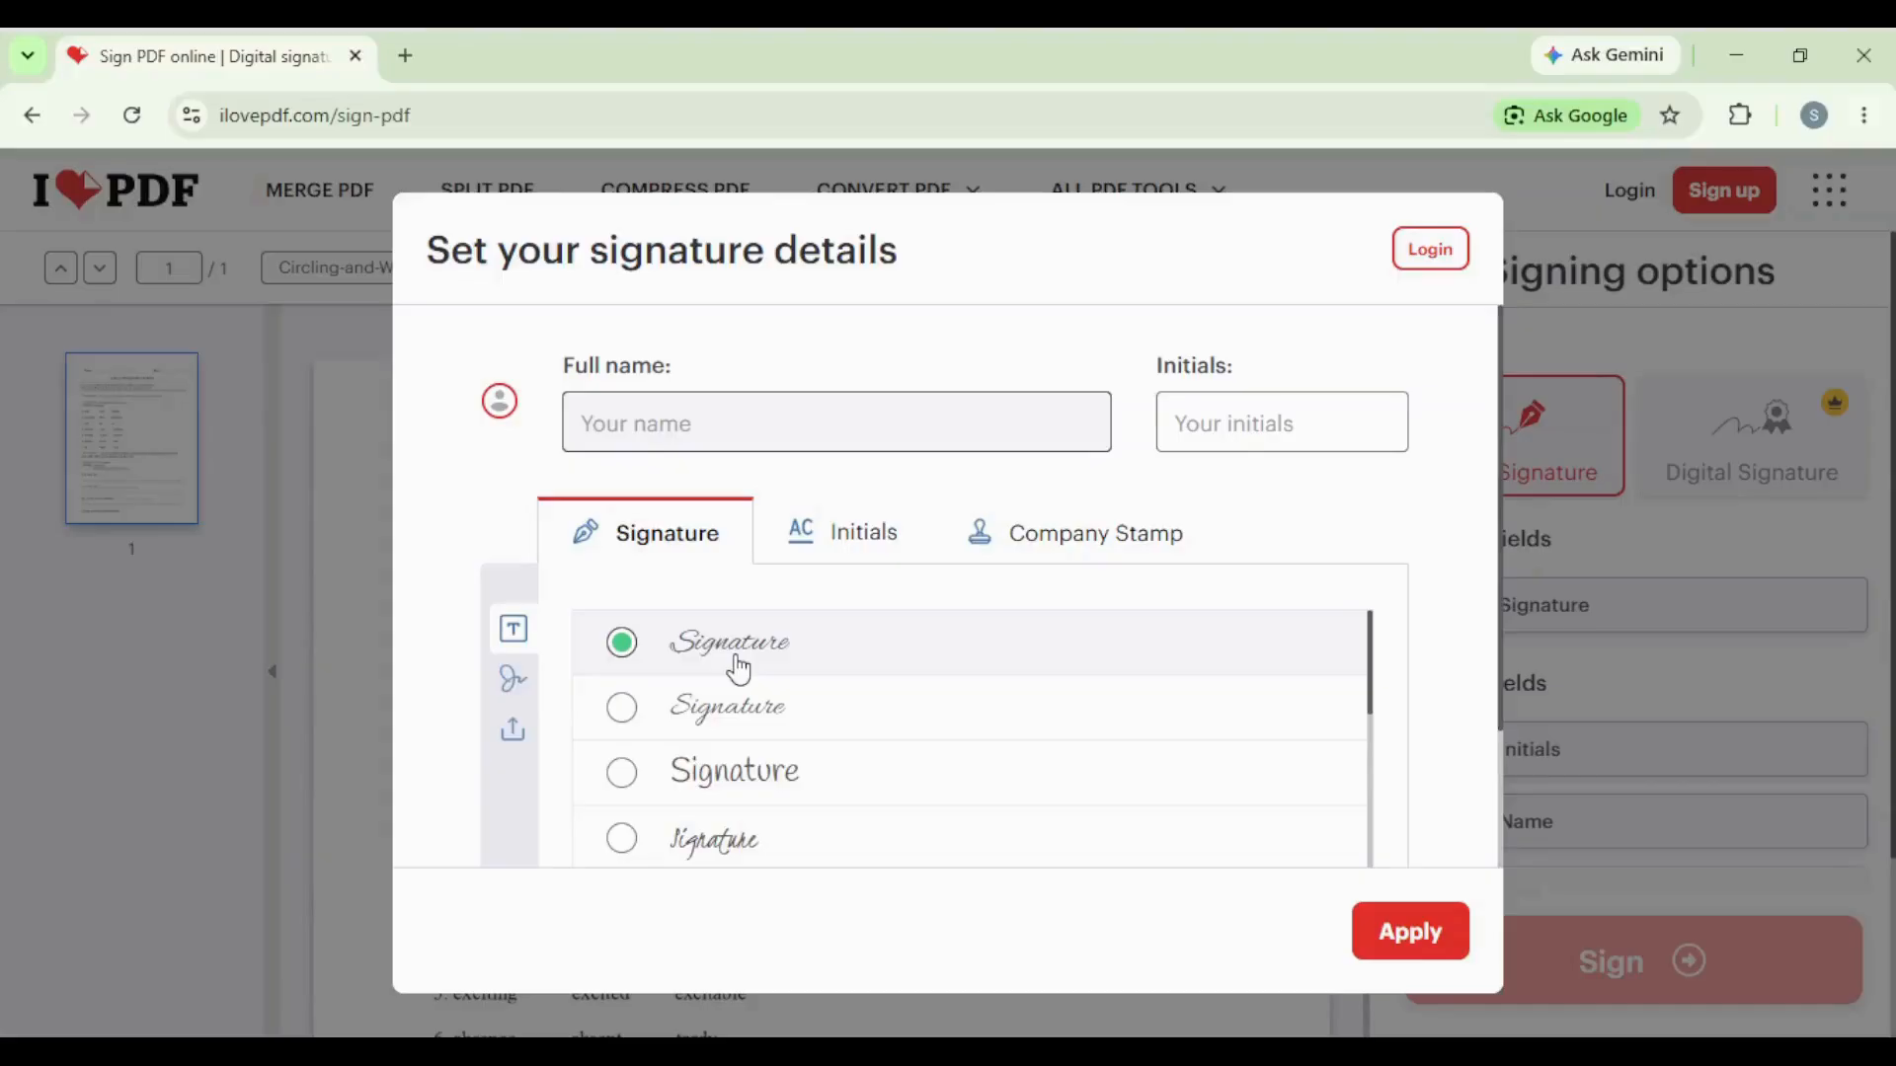
{"action": "left_click", "coordinate": [815, 424]}
{"action": "type", "text": "Sophia Ellie"}
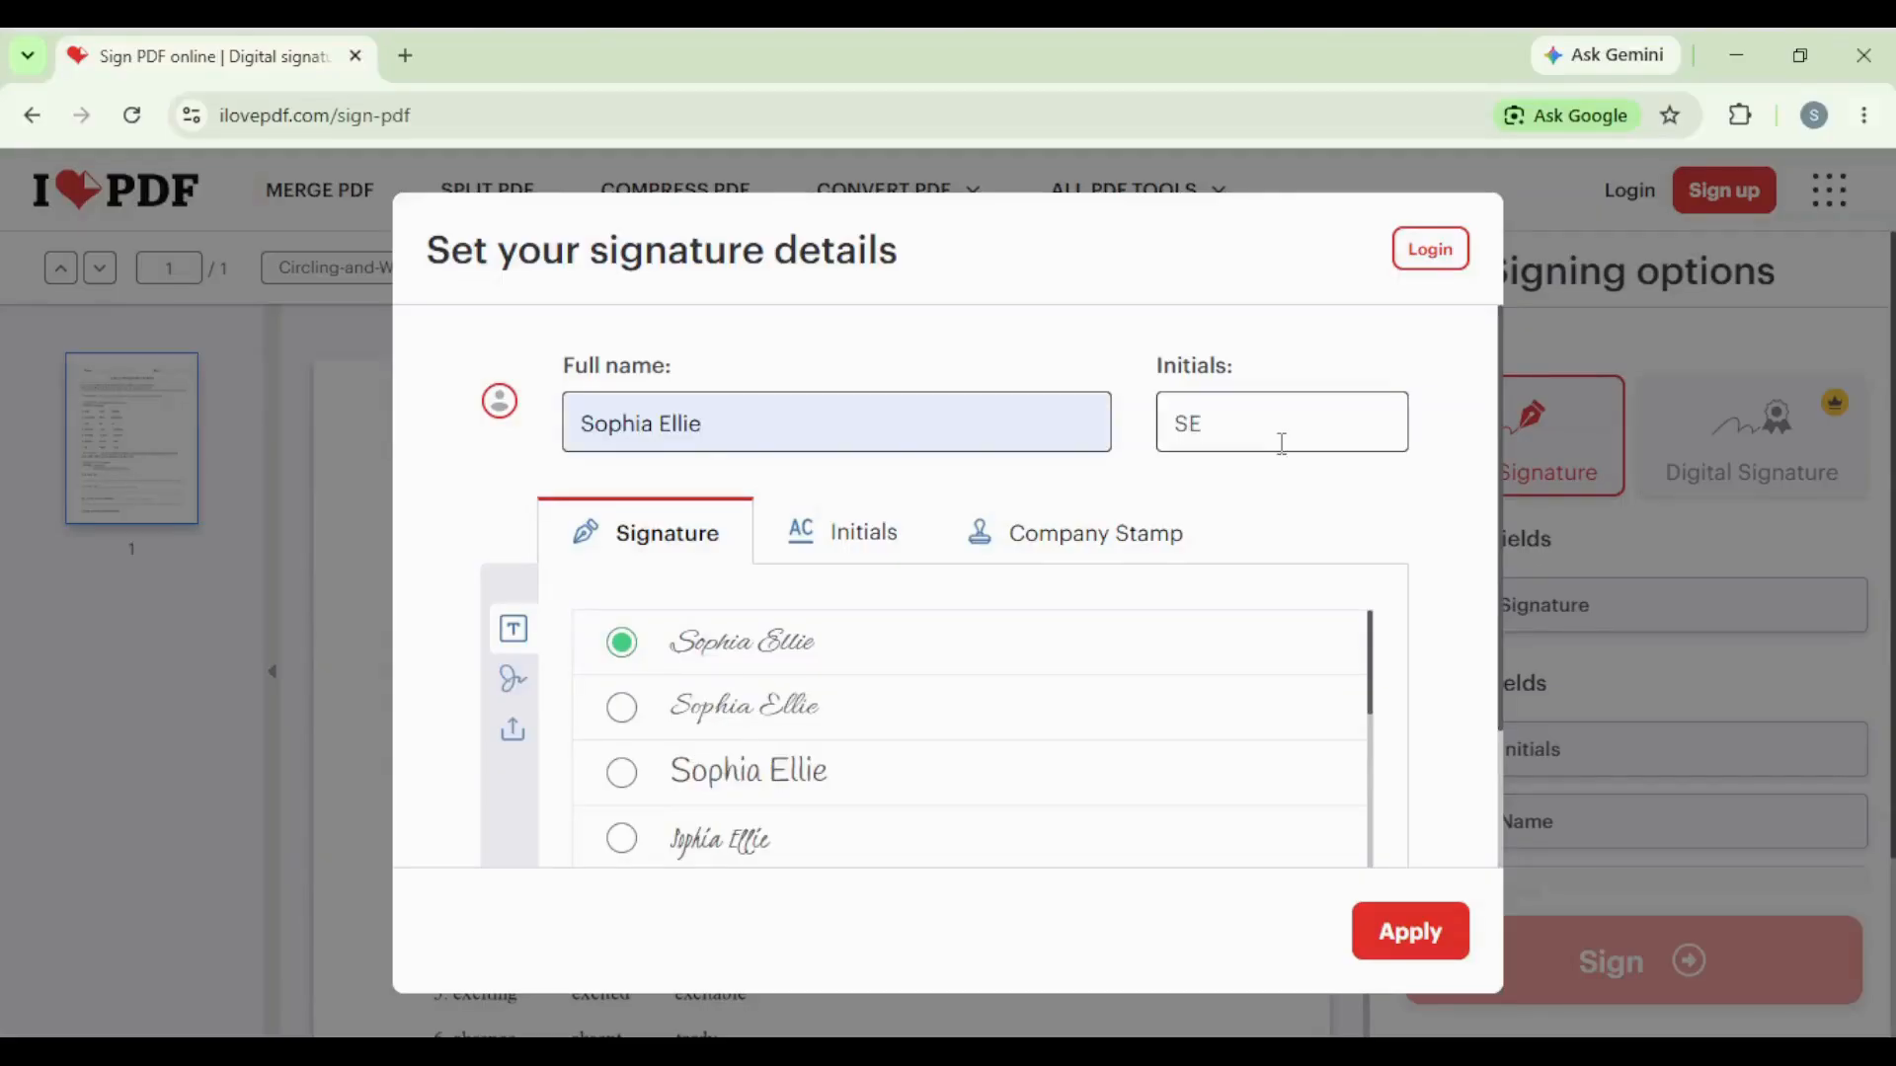
{"action": "left_click", "coordinate": [512, 678]}
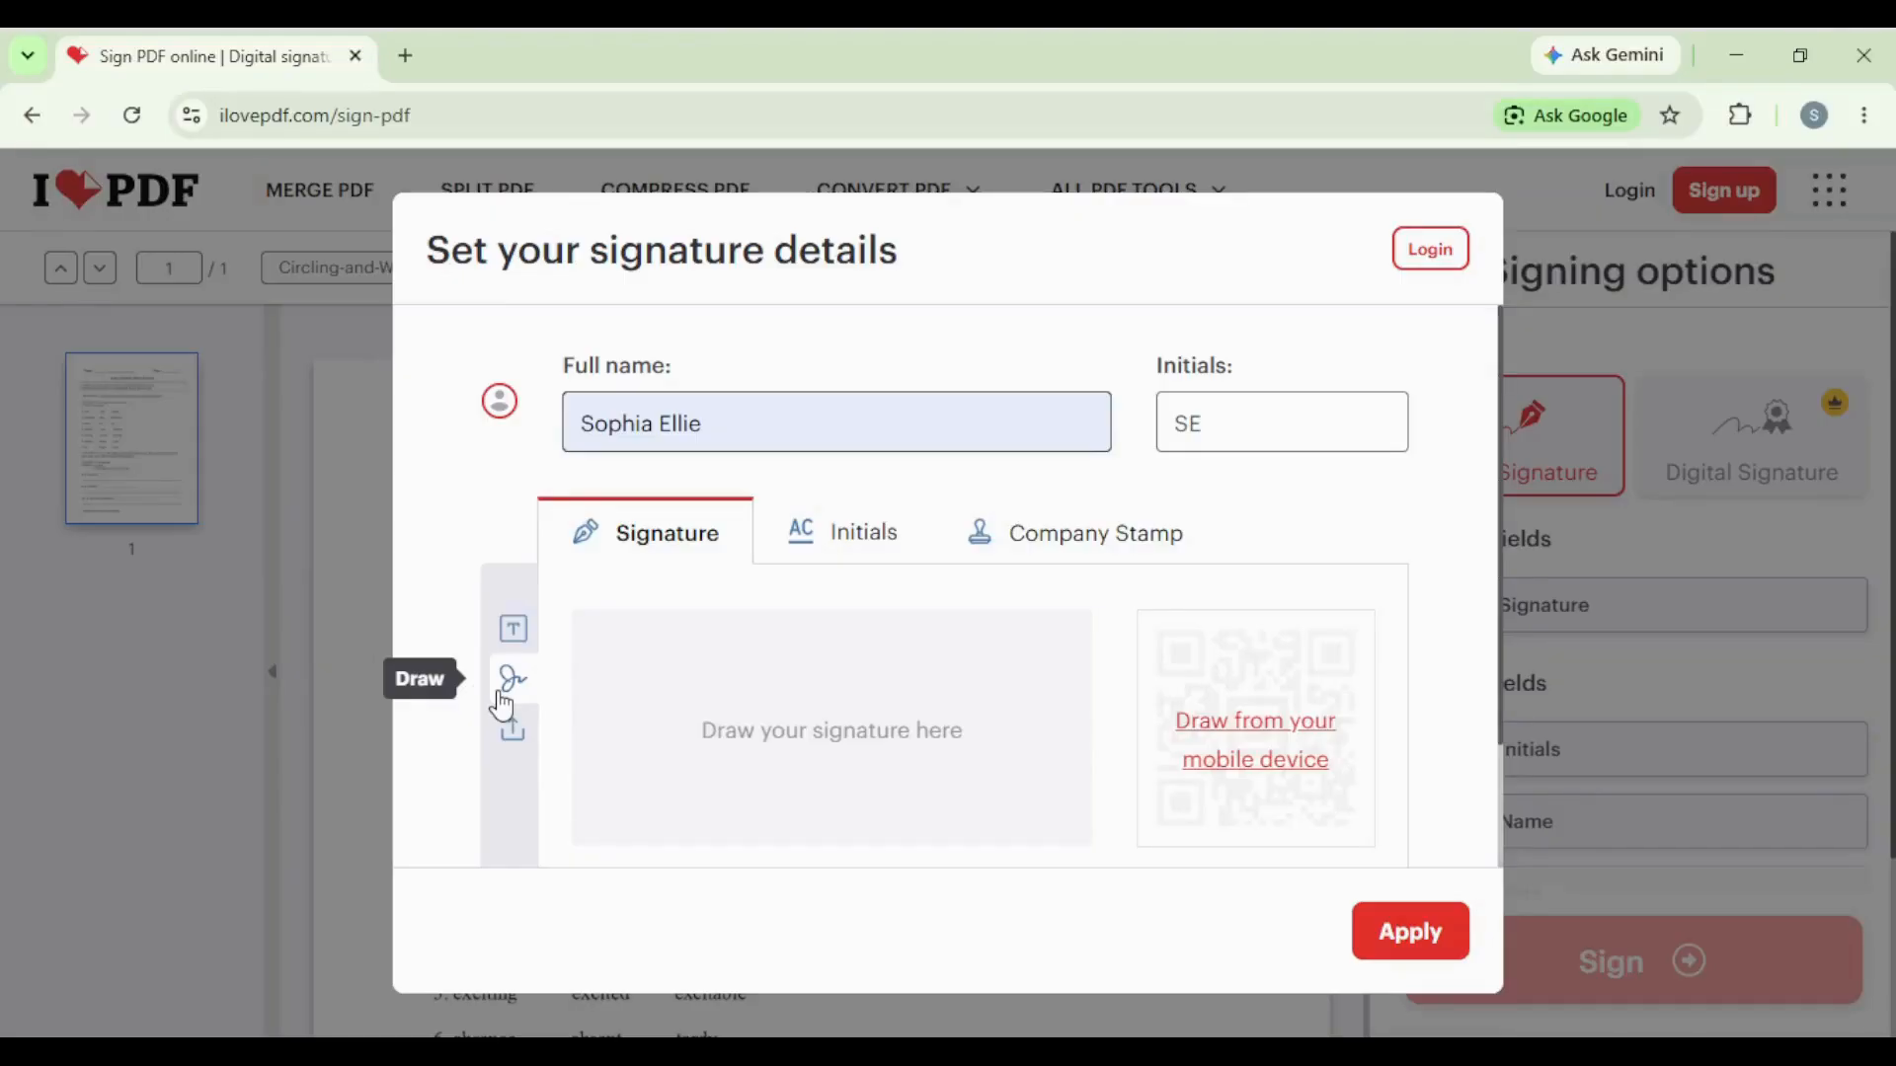
{"action": "left_click_drag", "start_coordinate": [741, 794], "coordinate": [705, 654]}
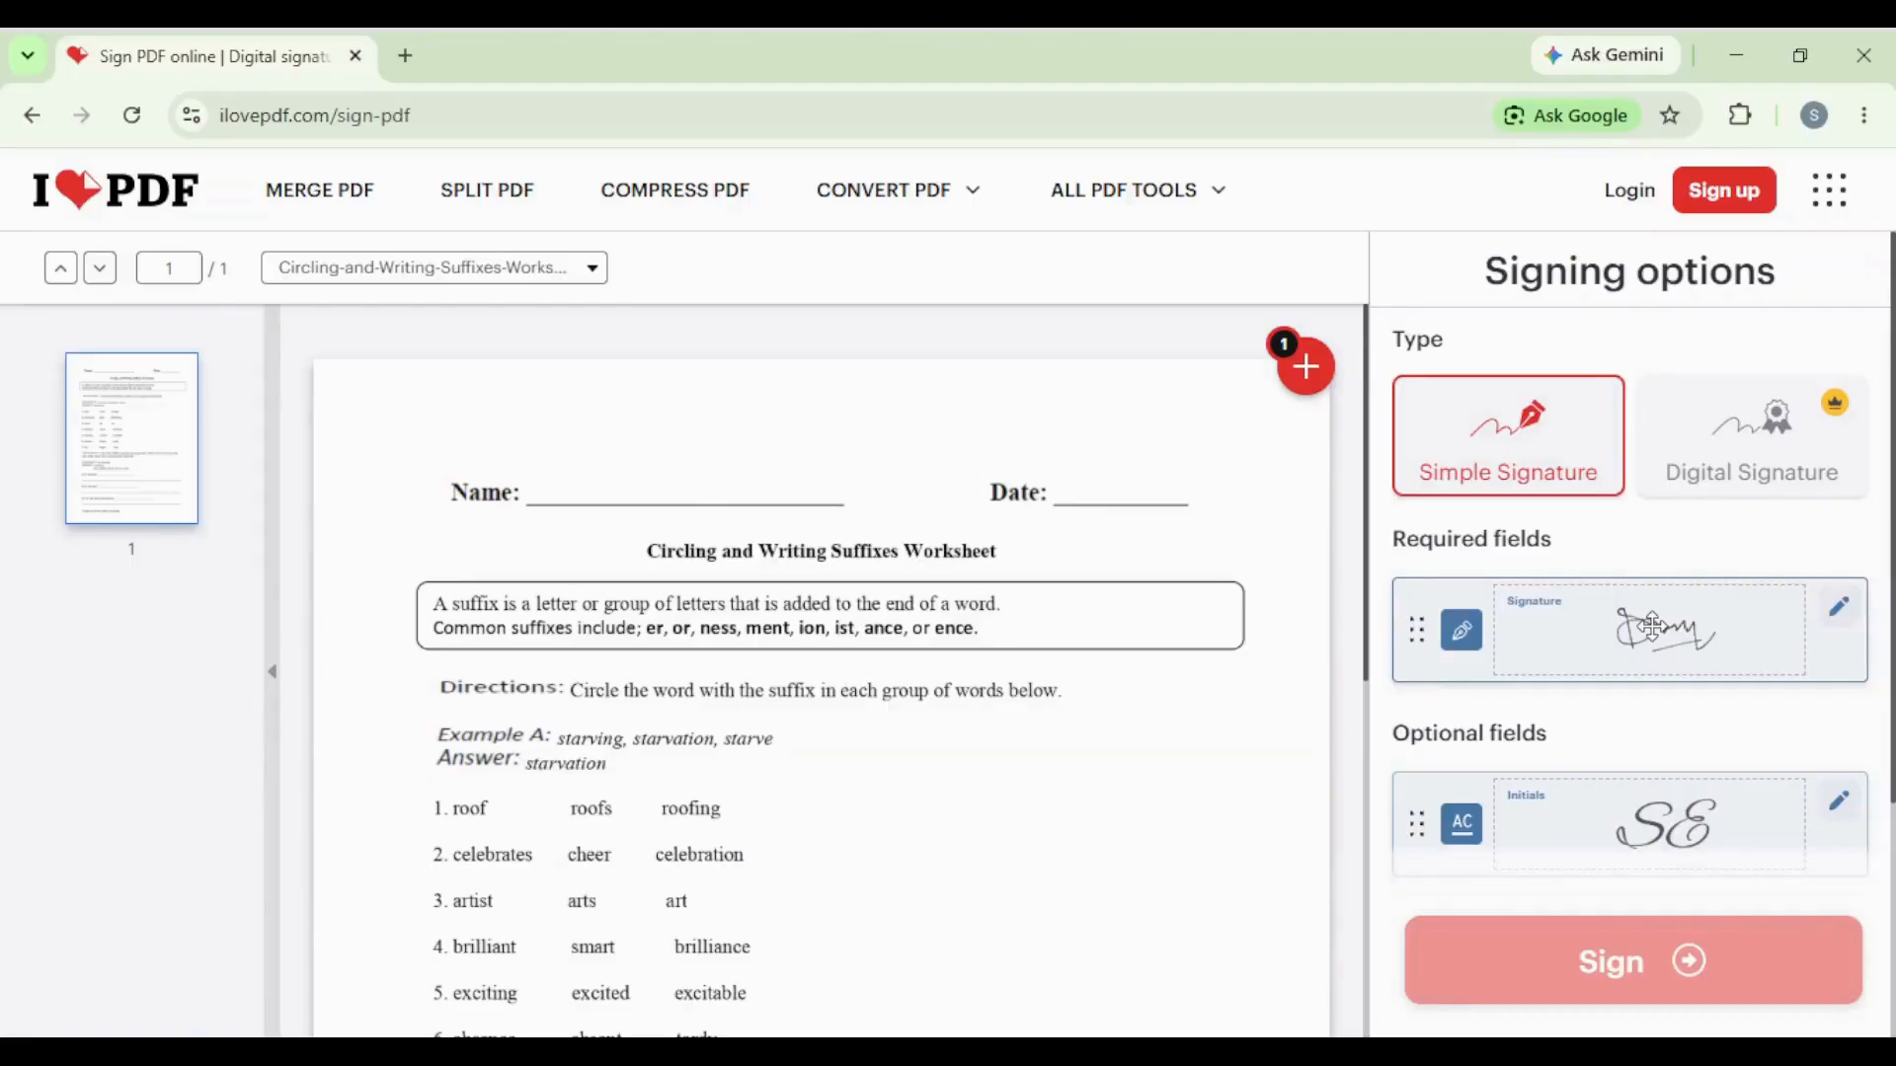
Step: Place the drawn signature and the initials on the worksheet, move the initials beside the word list above the signature, and sign the document
{"action": "left_click", "coordinate": [1652, 626]}
{"action": "left_click", "coordinate": [1670, 840]}
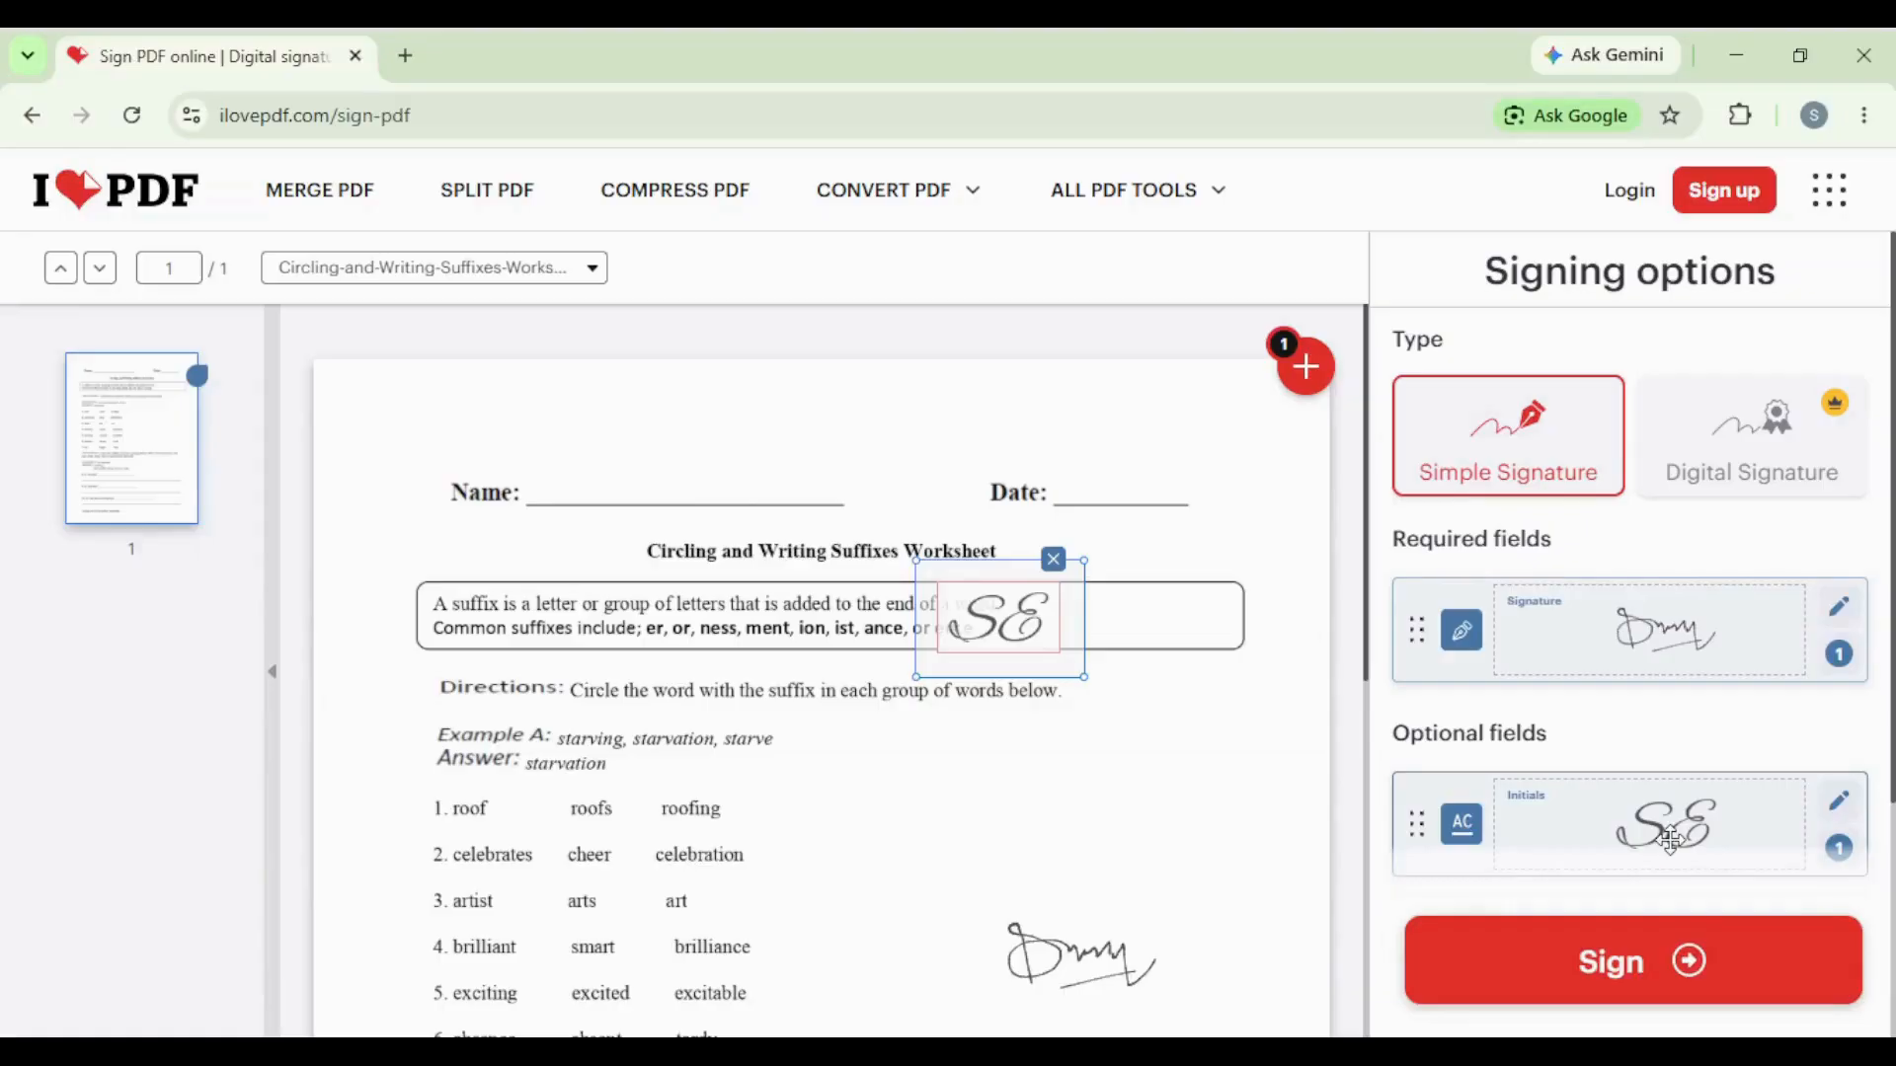
{"action": "left_click_drag", "start_coordinate": [991, 667], "coordinate": [913, 862]}
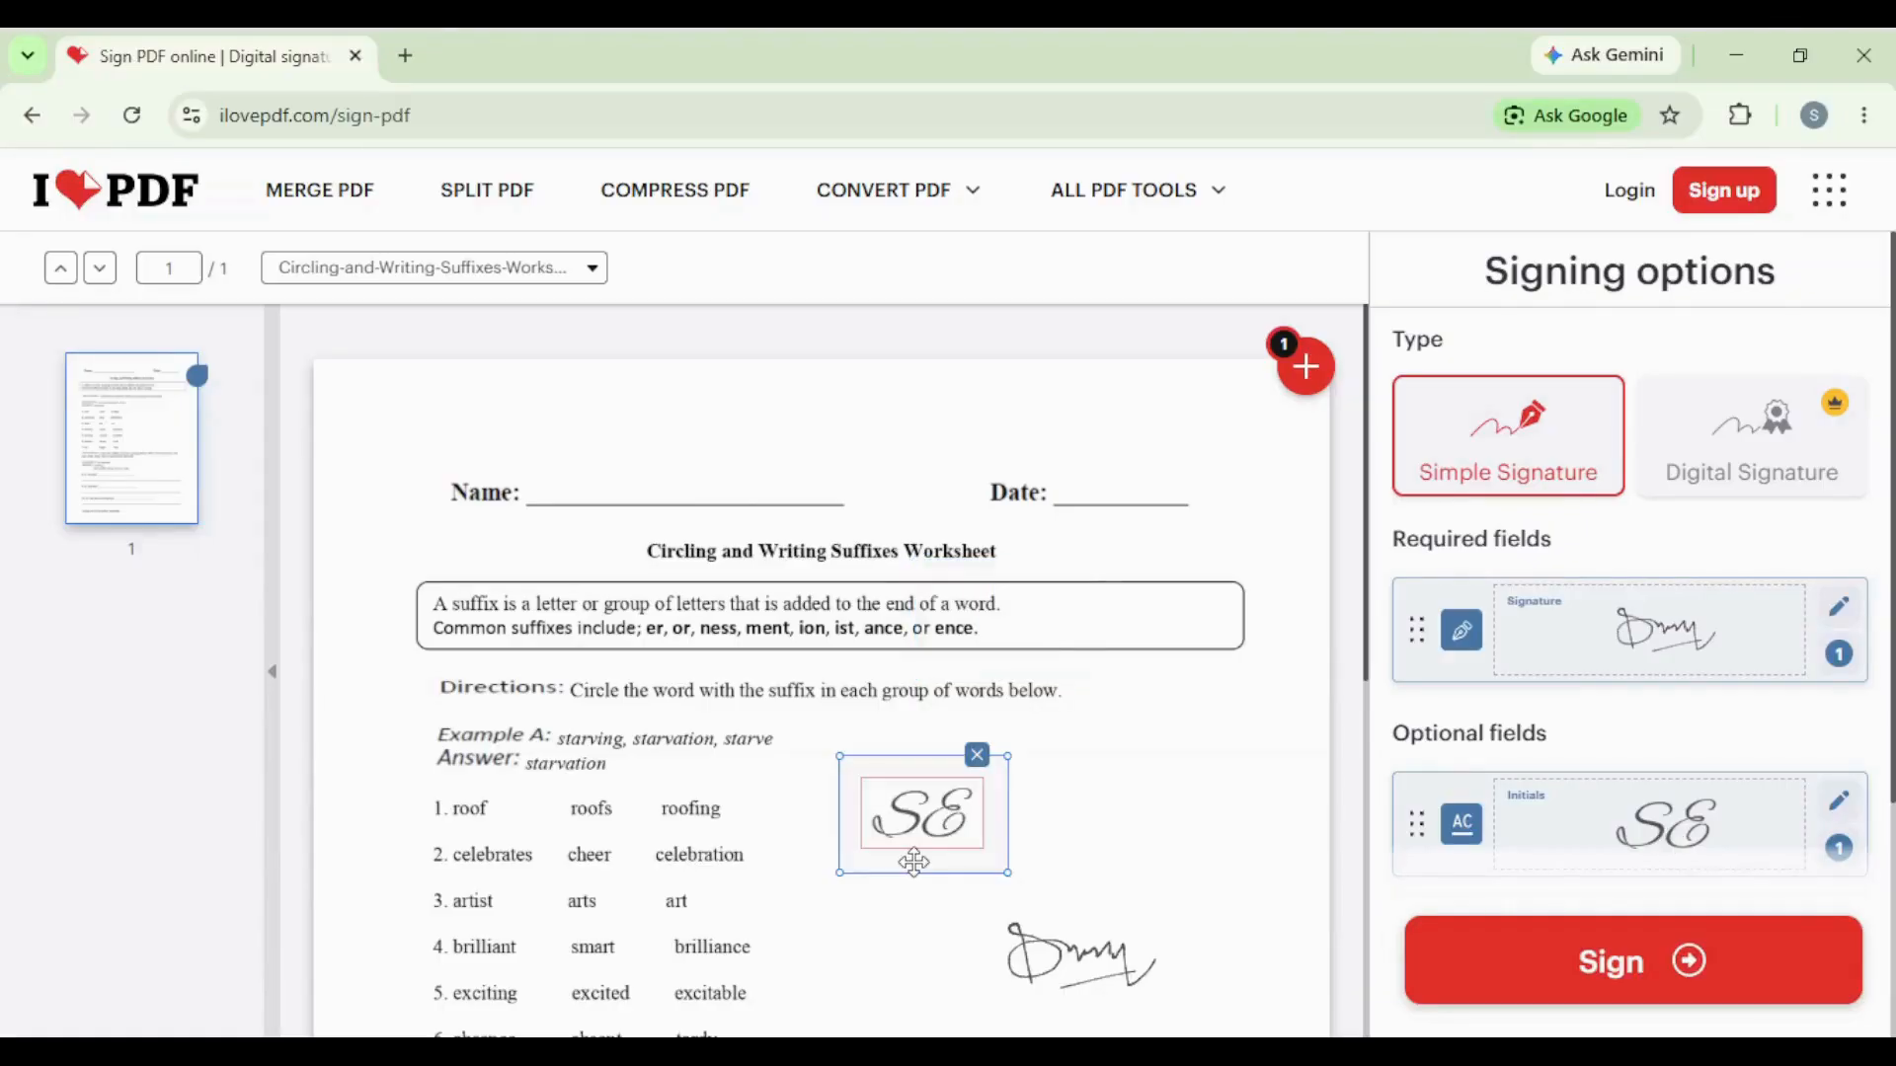
{"action": "left_click", "coordinate": [1613, 978]}
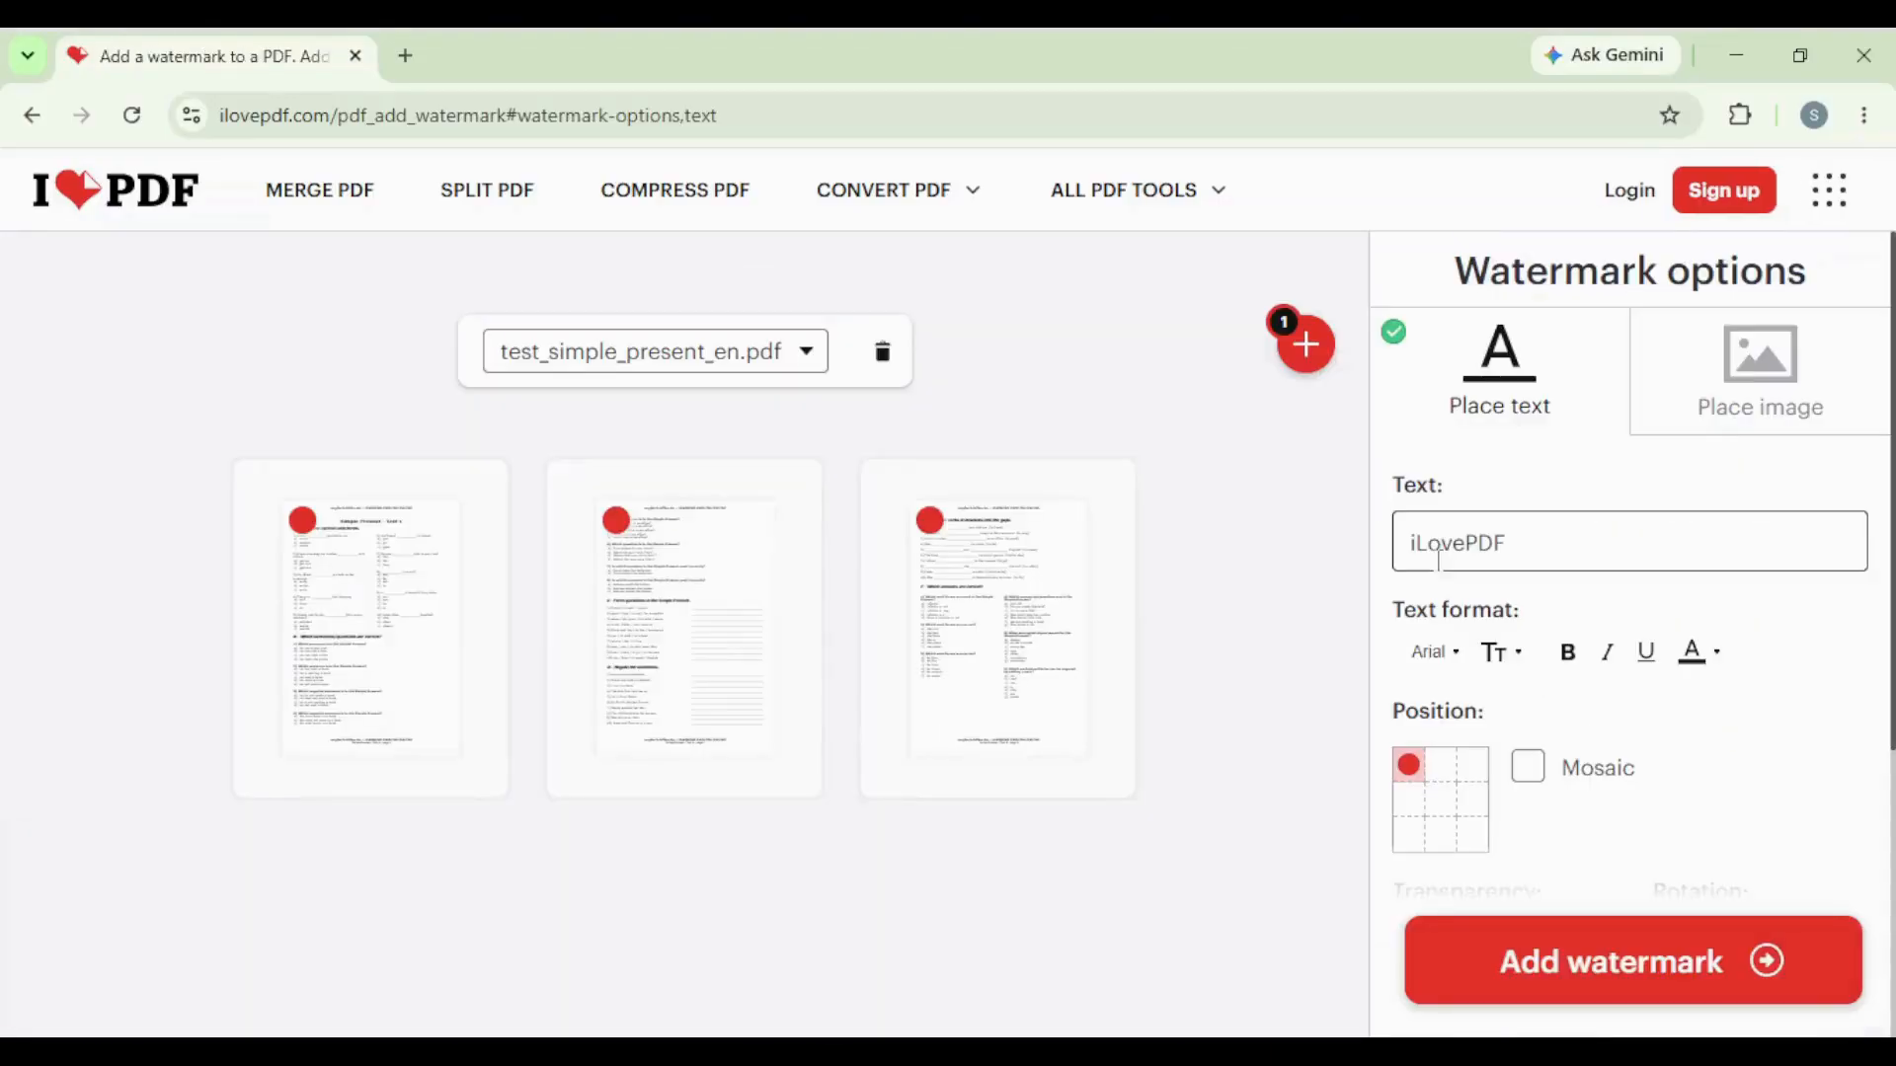
Step: Stamp pages 1 to 3 of test_simple_present_en.pdf with a centred text watermark, 75% transparency, 45 degrees, below the content, and download the PDF
{"action": "left_click", "coordinate": [1538, 545]}
{"action": "scroll", "coordinate": [1713, 741], "scroll_direction": "down", "scroll_amount": 3}
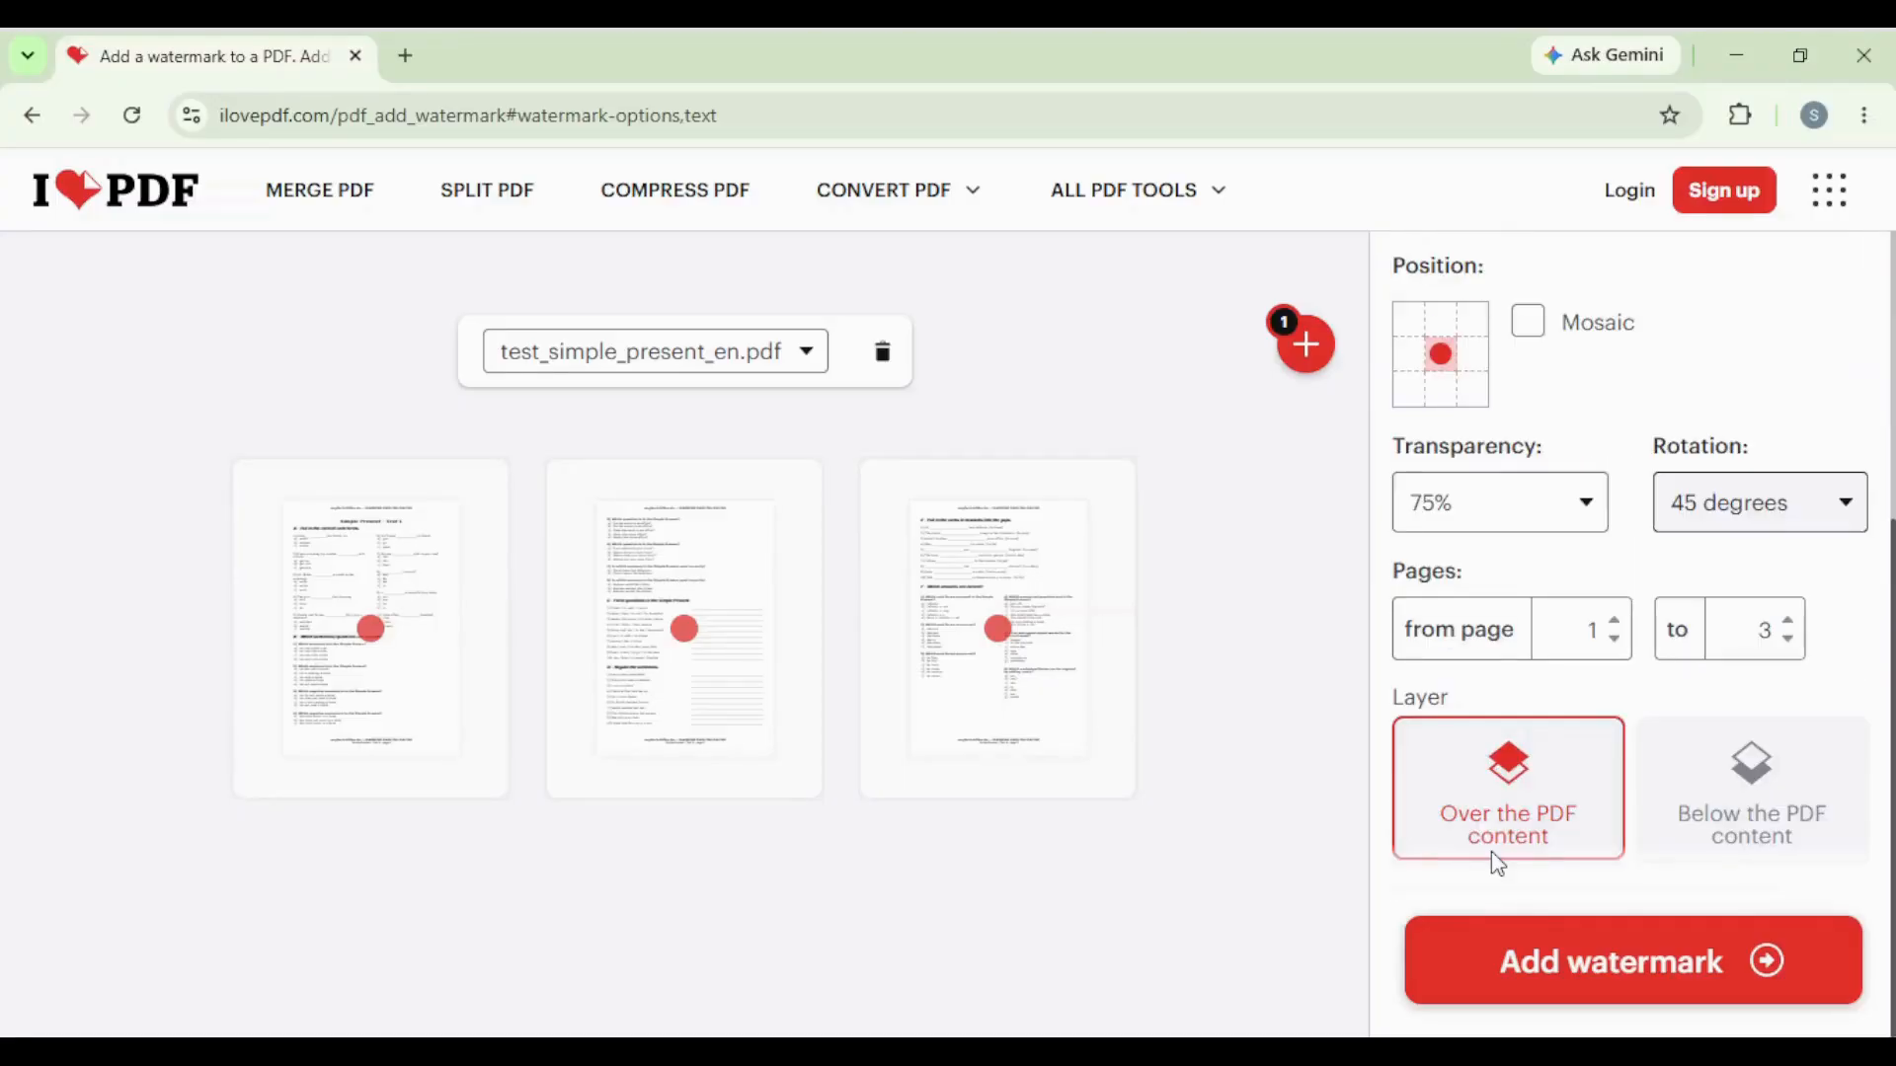
{"action": "left_click", "coordinate": [1754, 844]}
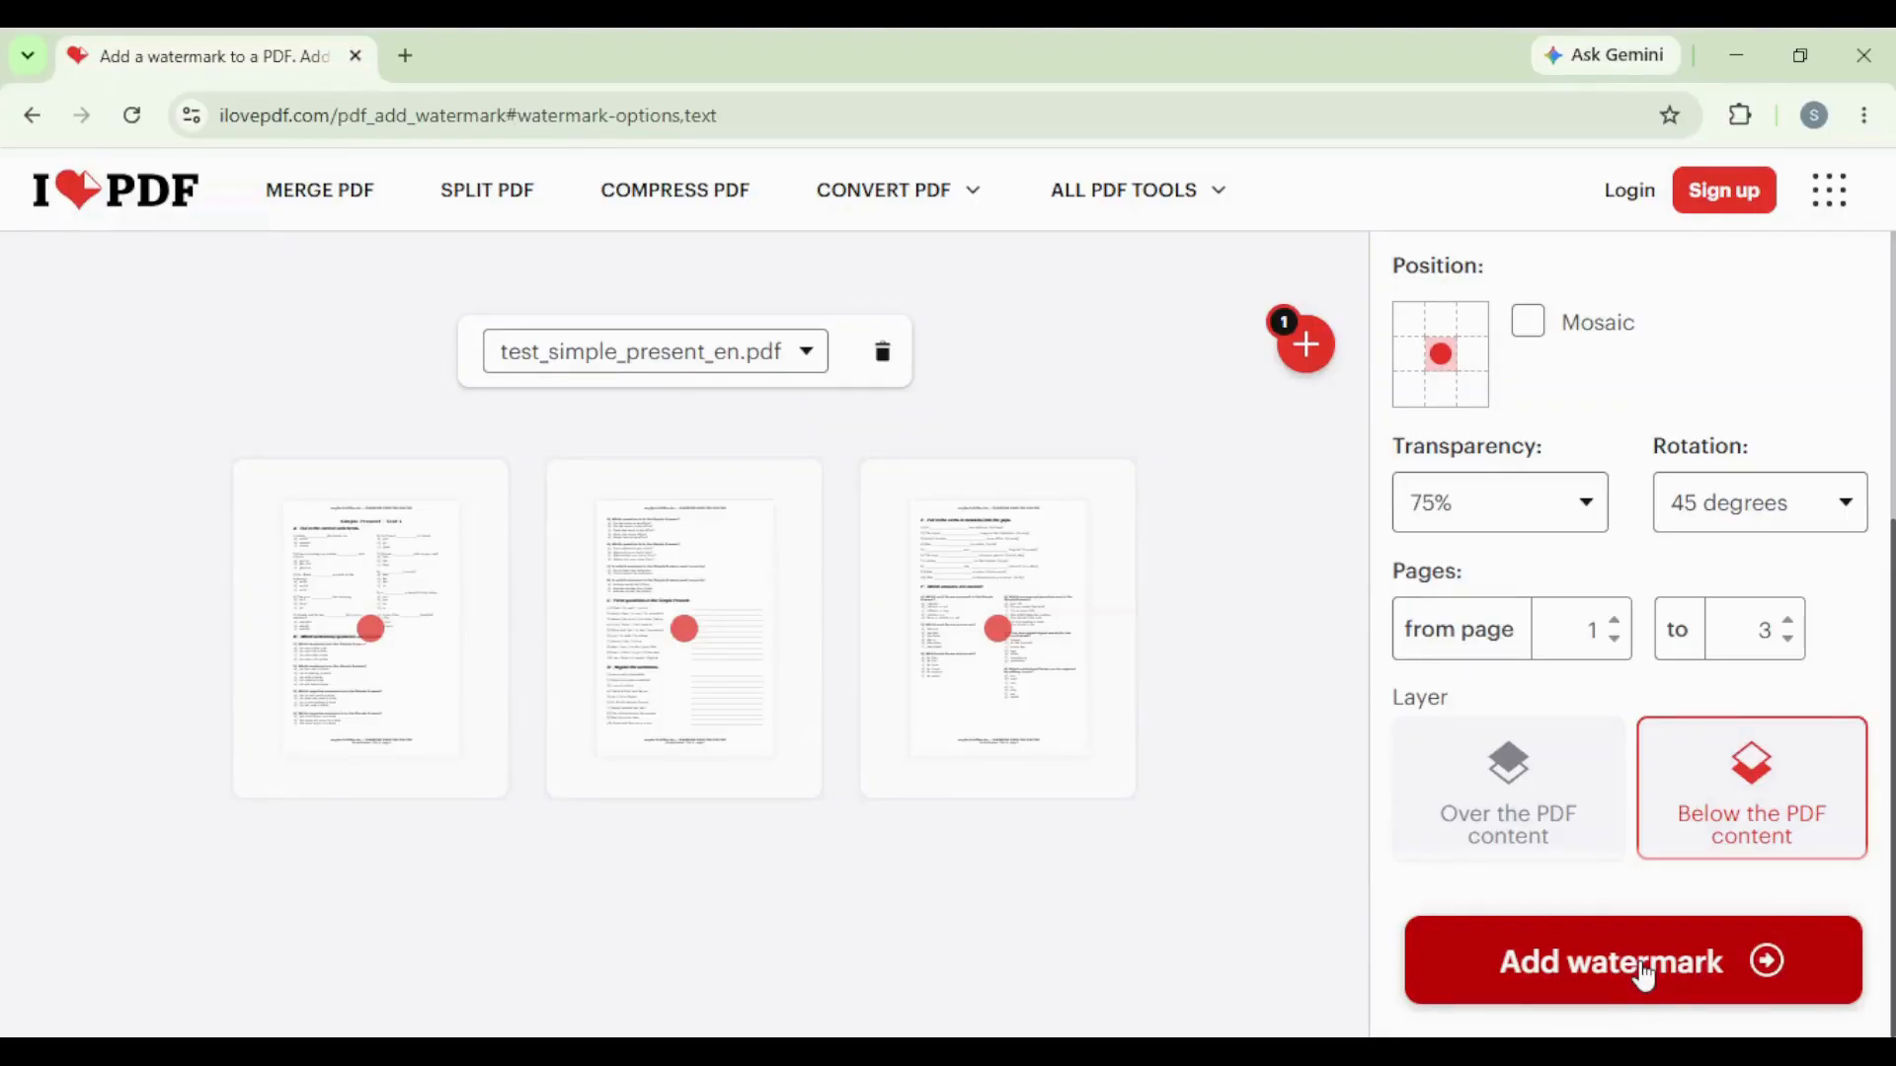
{"action": "left_click", "coordinate": [1643, 975]}
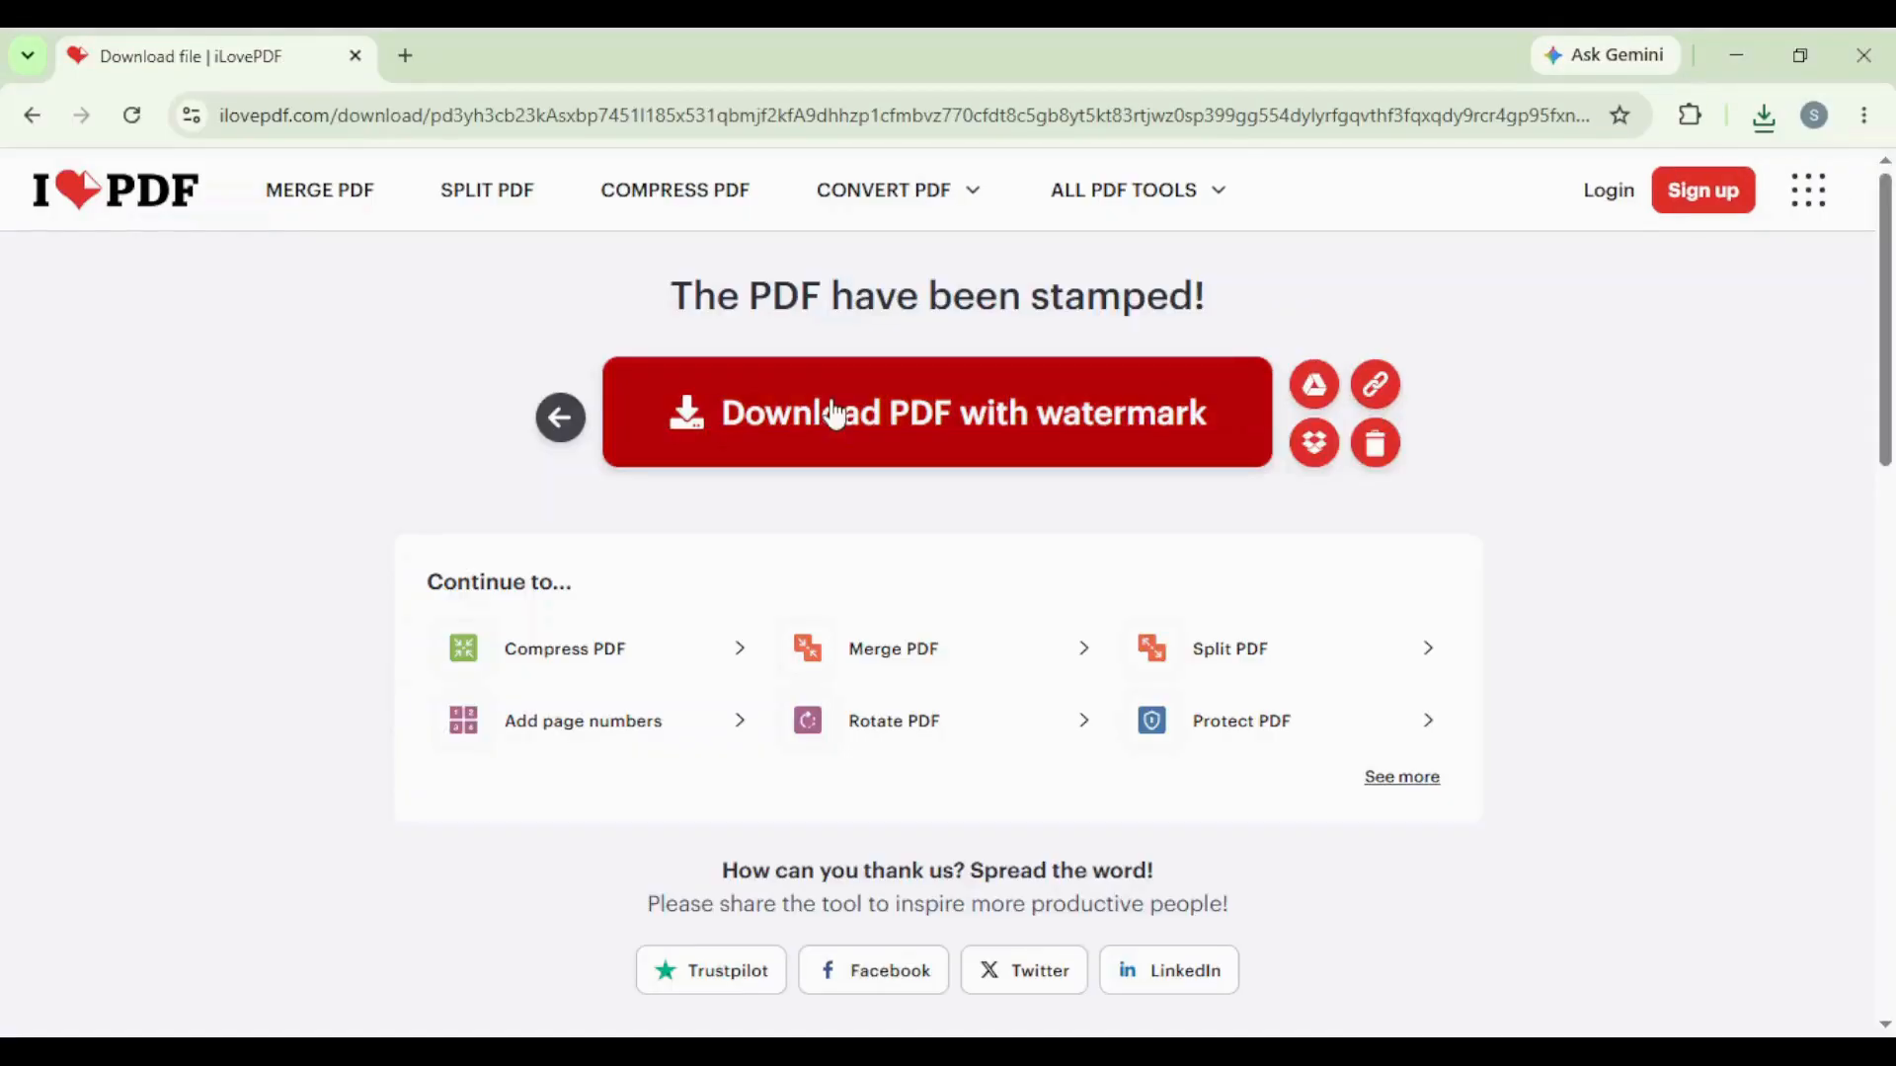
{"action": "left_click", "coordinate": [1106, 462]}
Step: Open the Circling and Writing Suffixes worksheet in the Rotate PDF tool and rotate it left, right, and left again
{"action": "scroll", "coordinate": [1060, 397], "scroll_direction": "down", "scroll_amount": 6}
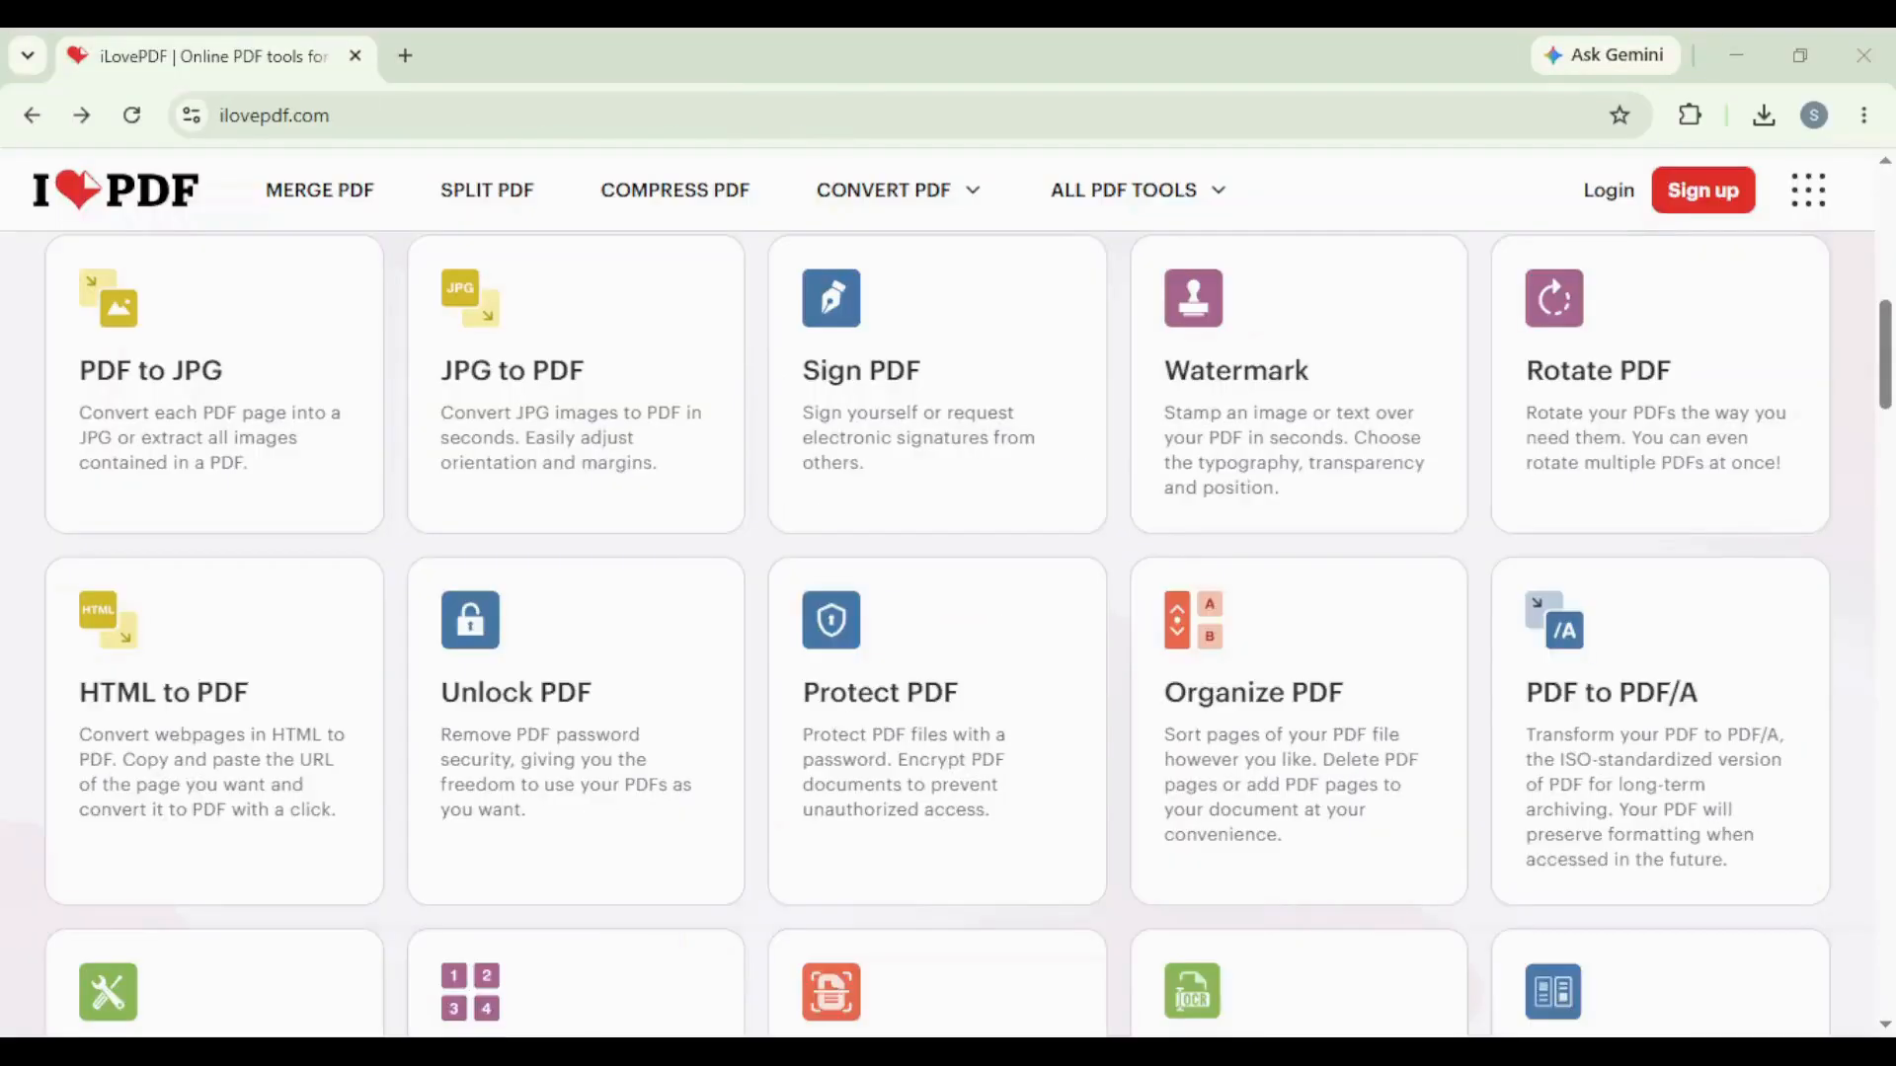
{"action": "left_click", "coordinate": [1625, 444]}
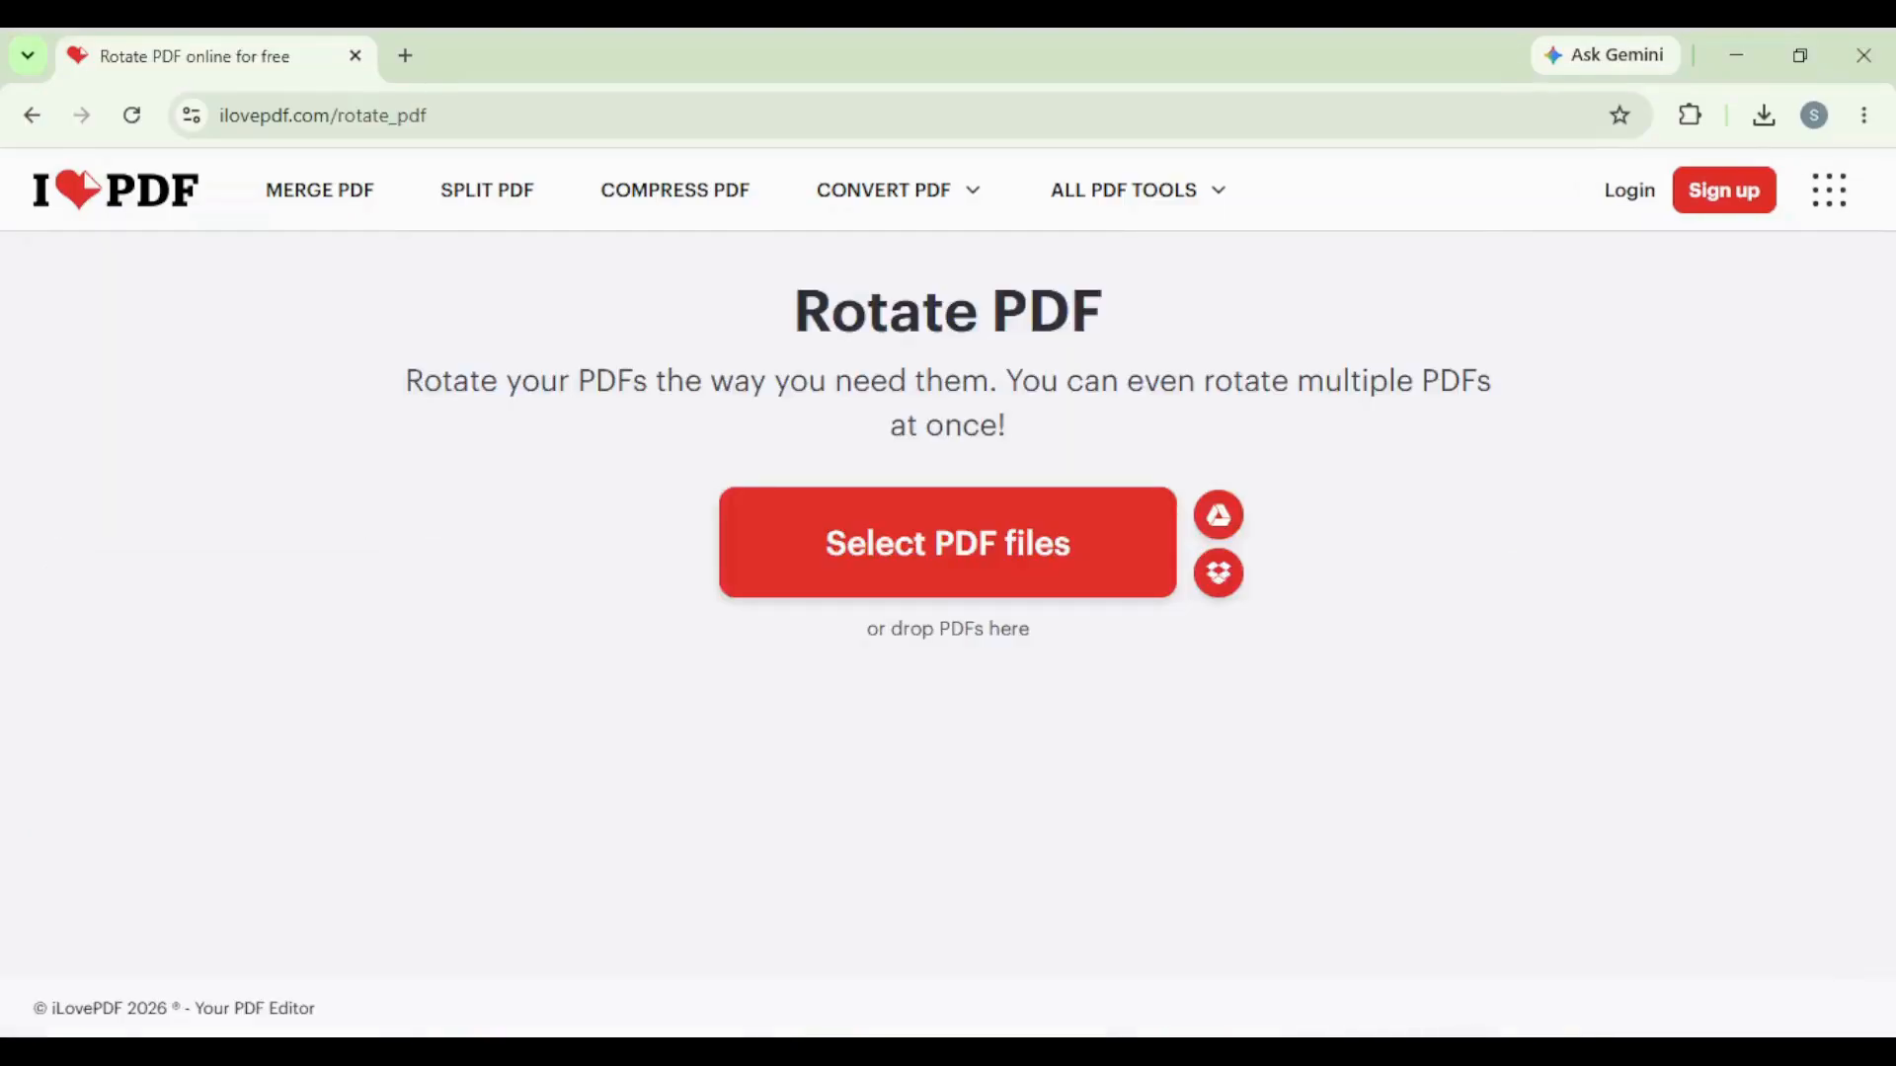
{"action": "left_click", "coordinate": [999, 565]}
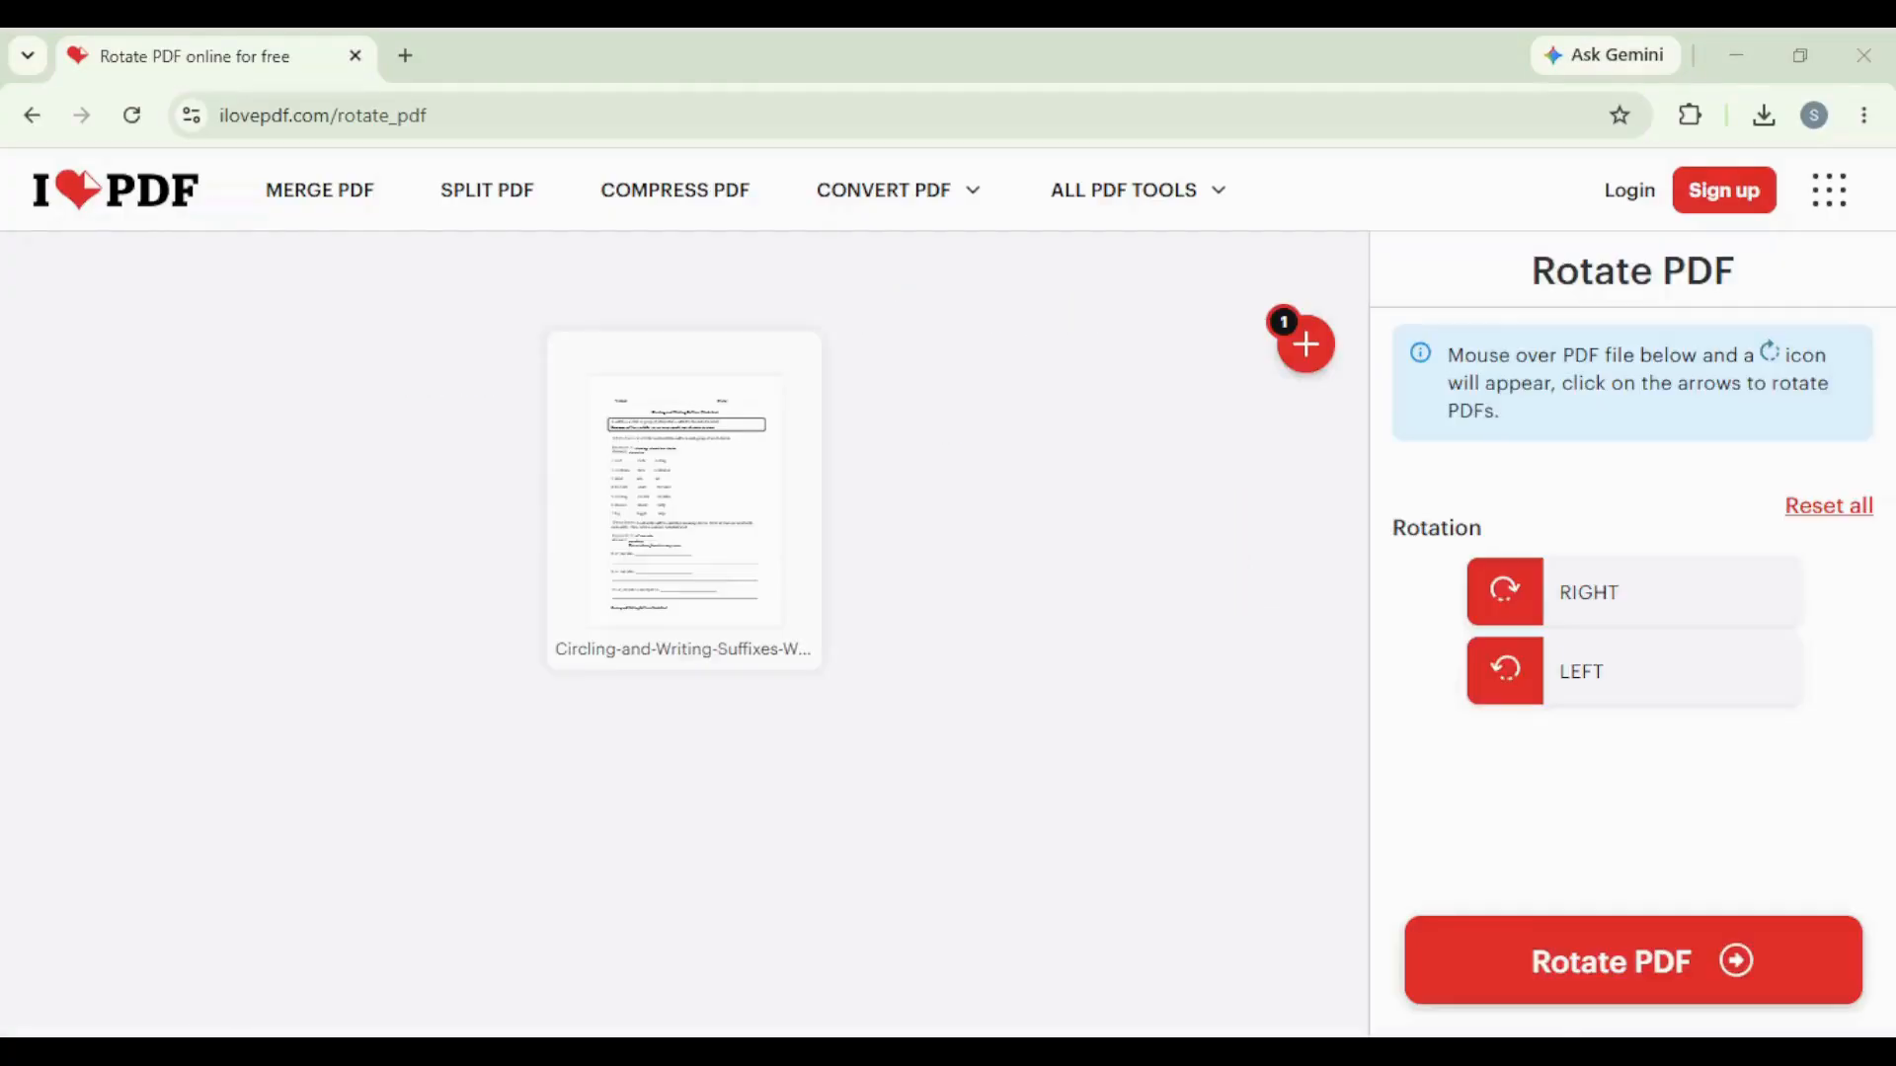
{"action": "left_click", "coordinate": [1578, 676]}
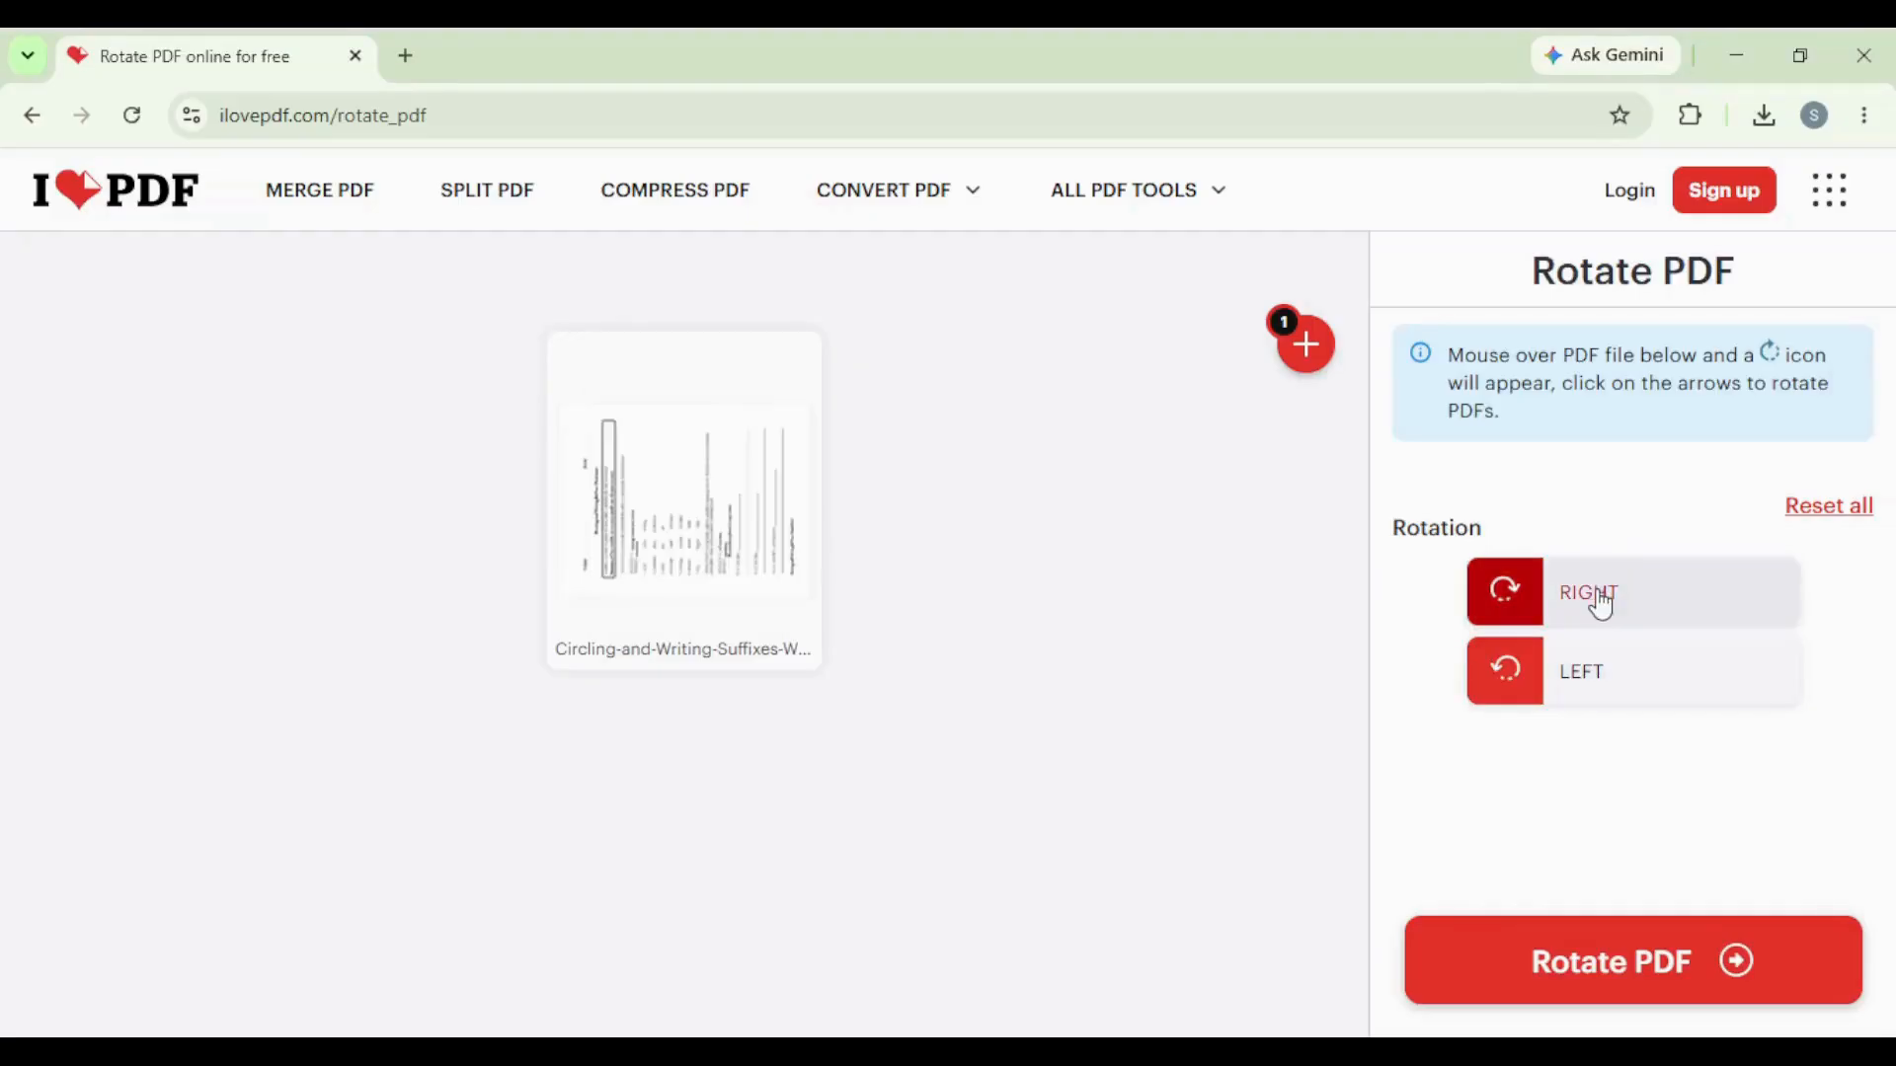
{"action": "left_click", "coordinate": [1596, 594]}
{"action": "left_click", "coordinate": [1595, 670]}
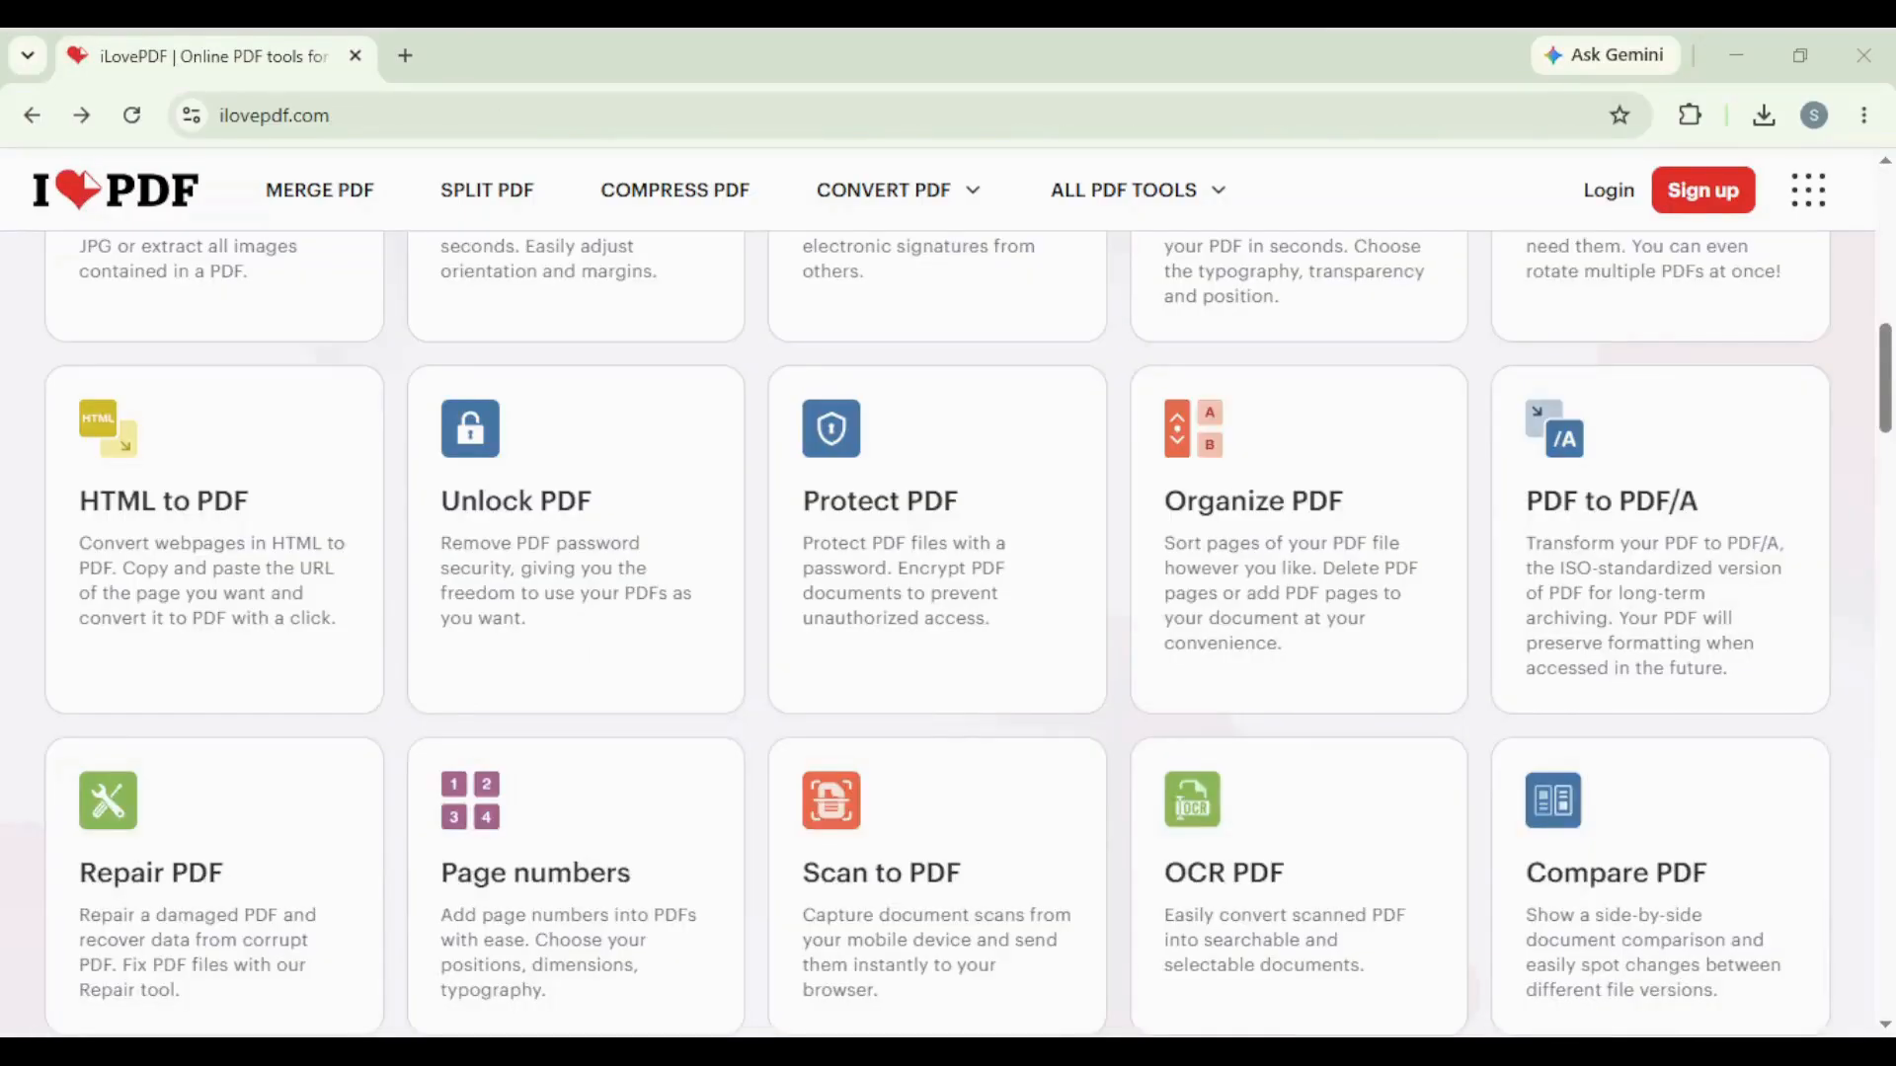
Step: In the Organize PDF tool, move page 3 of the 8 parts of speech PDF after page 2, move page 9 after page 10, and organize the file
{"action": "left_click", "coordinate": [1284, 602]}
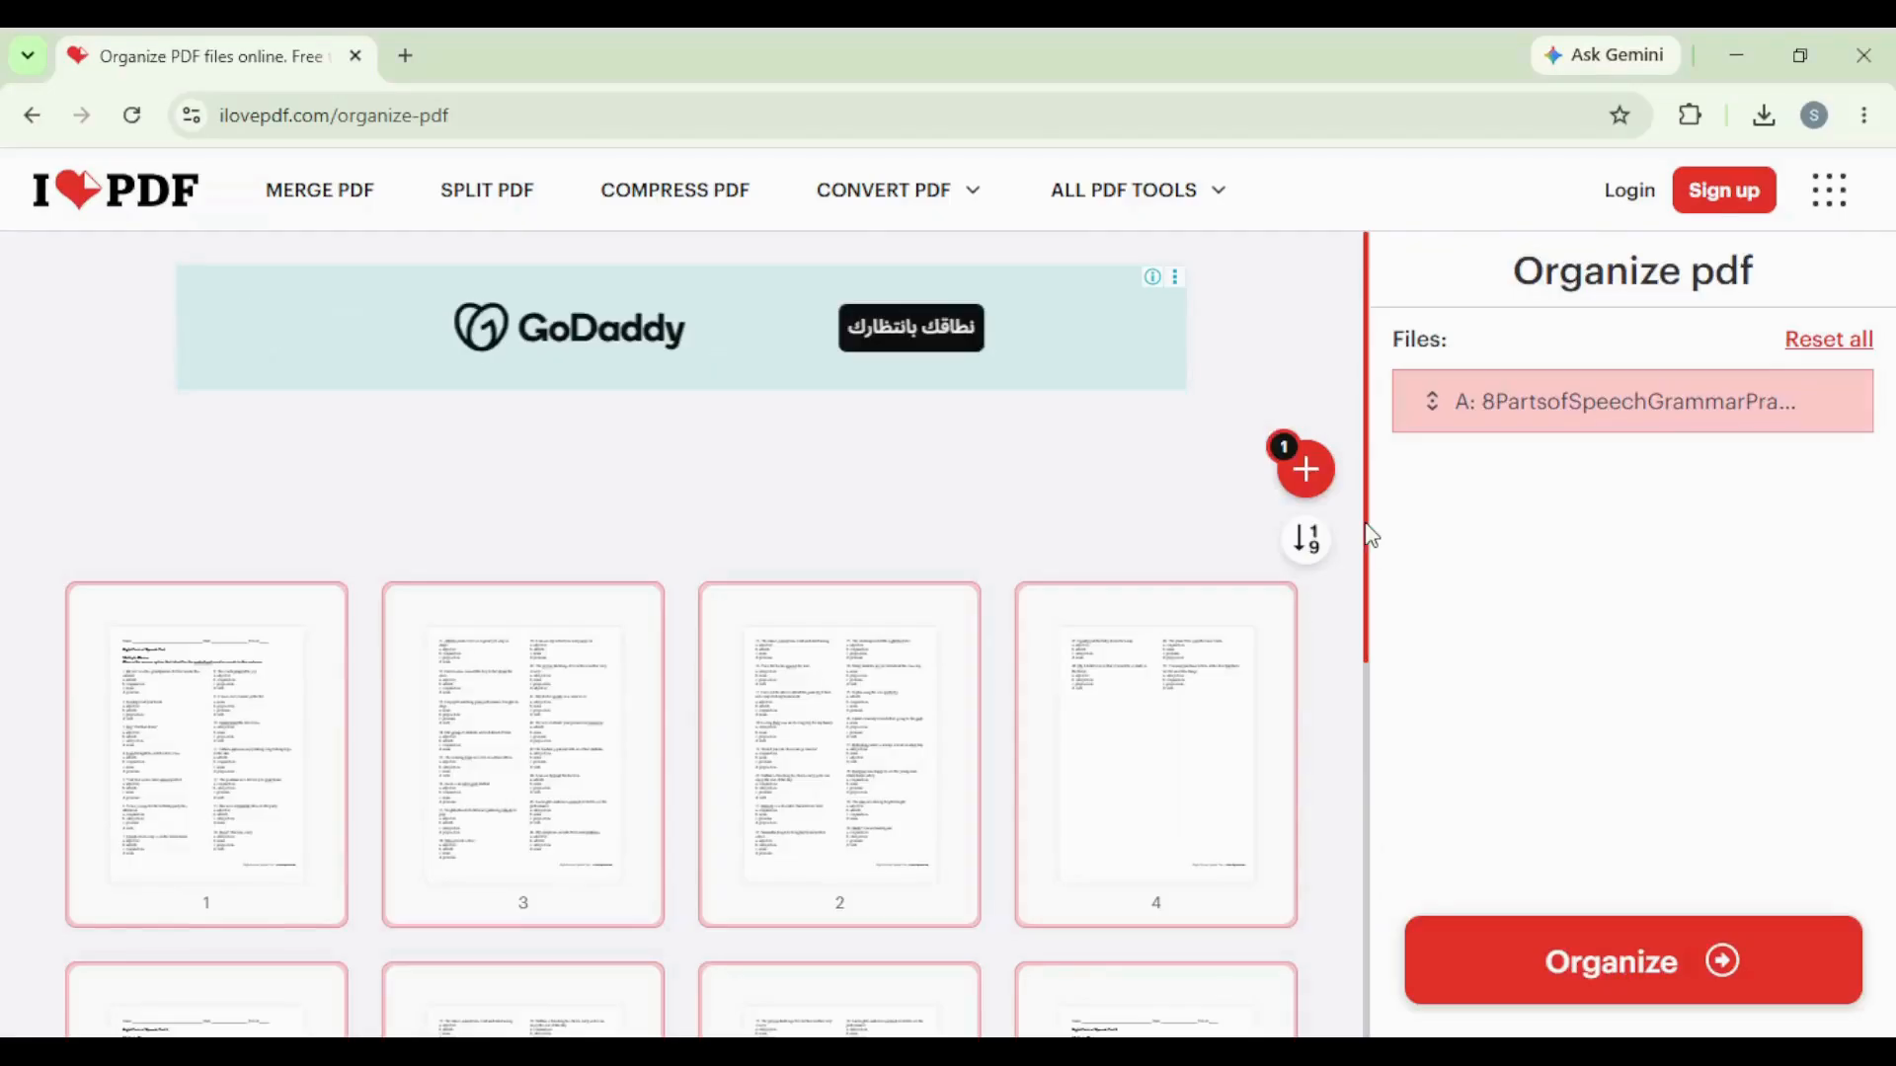
{"action": "scroll", "coordinate": [1337, 701], "scroll_direction": "down", "scroll_amount": 3}
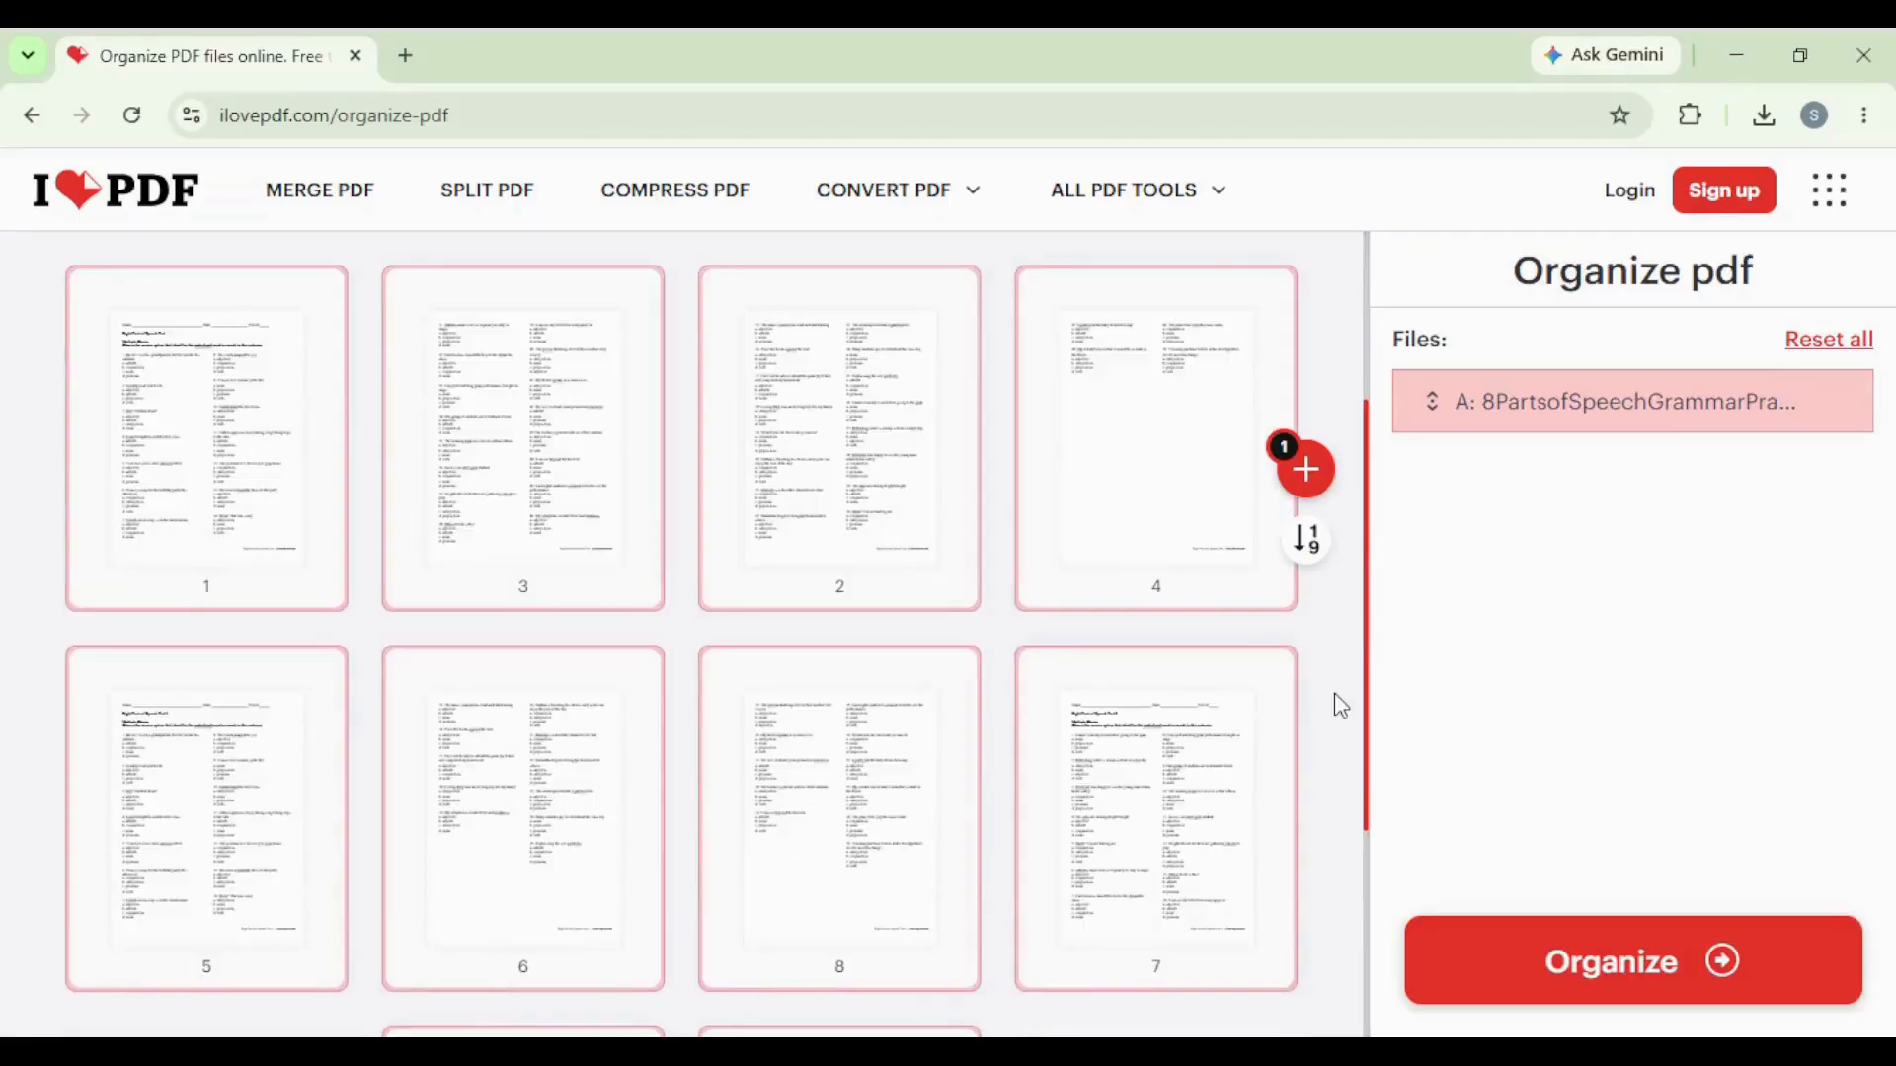
{"action": "left_click_drag", "start_coordinate": [523, 444], "coordinate": [858, 520]}
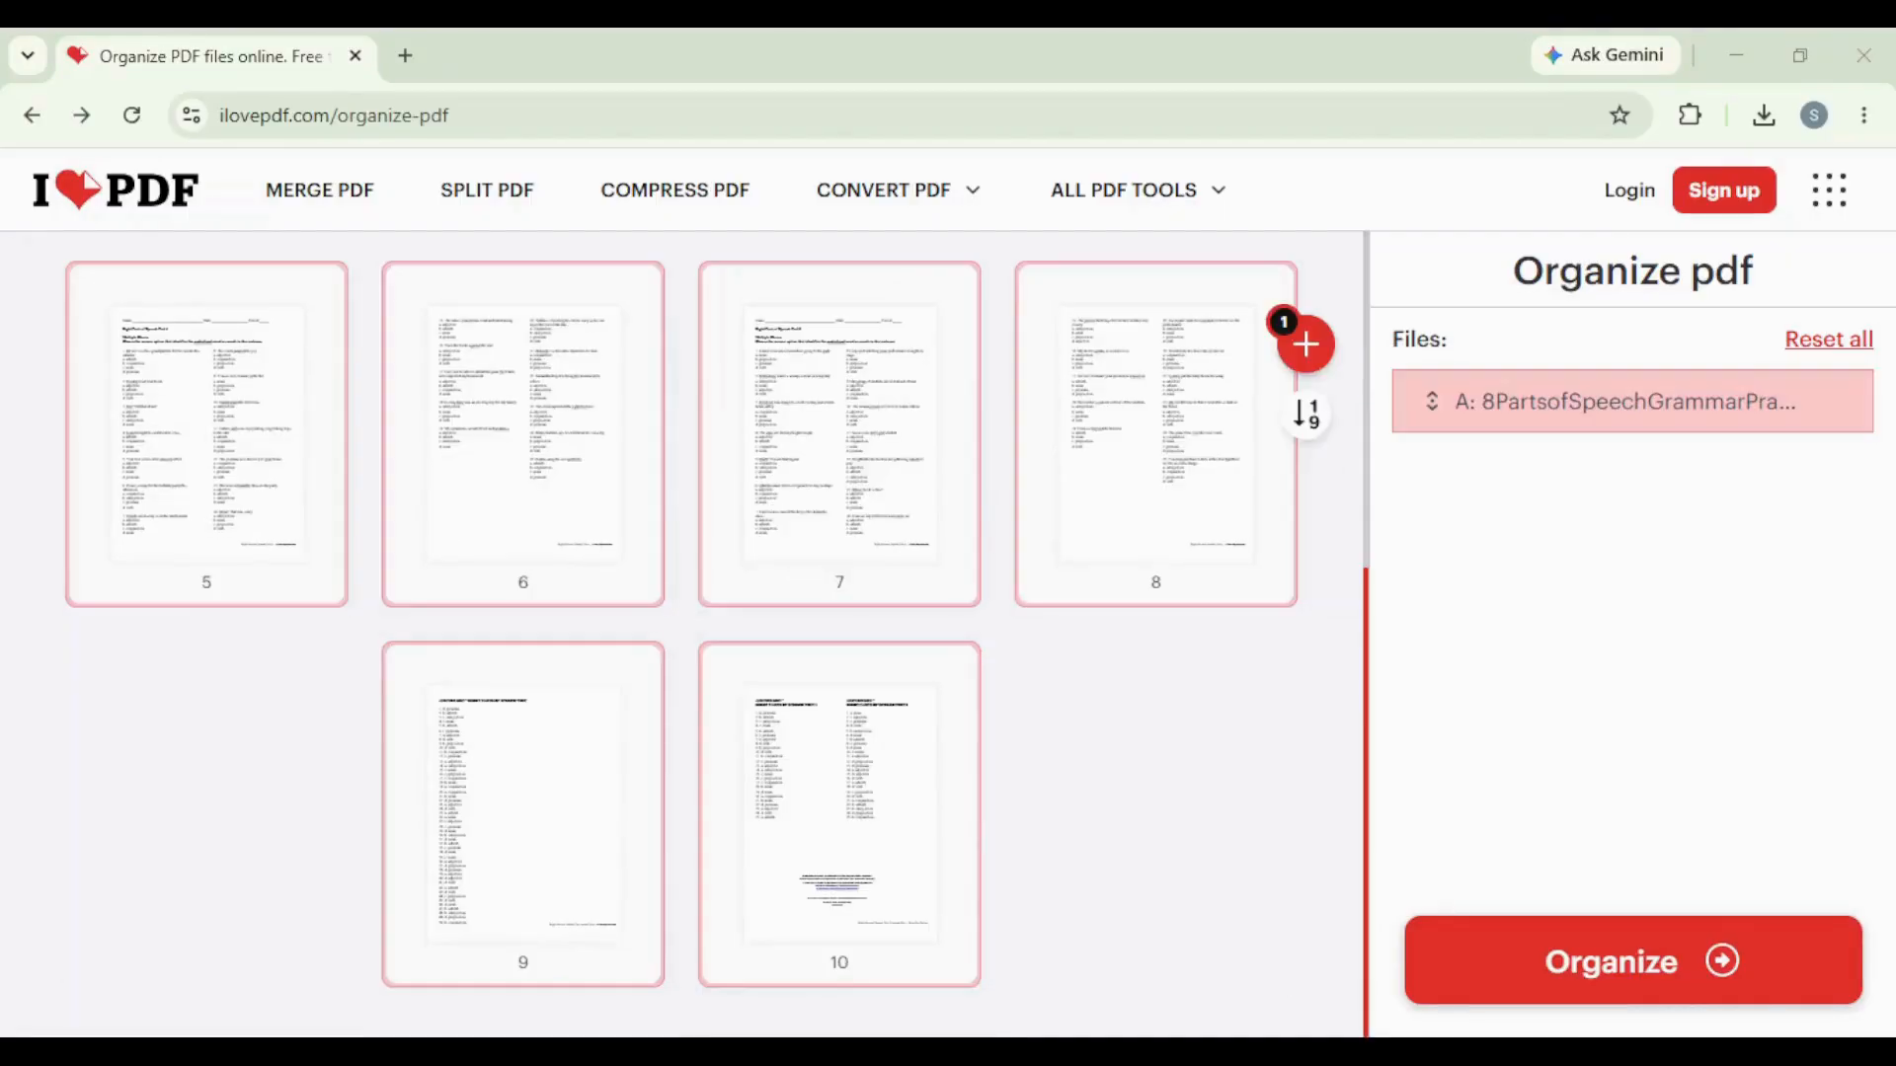
{"action": "left_click_drag", "start_coordinate": [477, 882], "coordinate": [775, 893]}
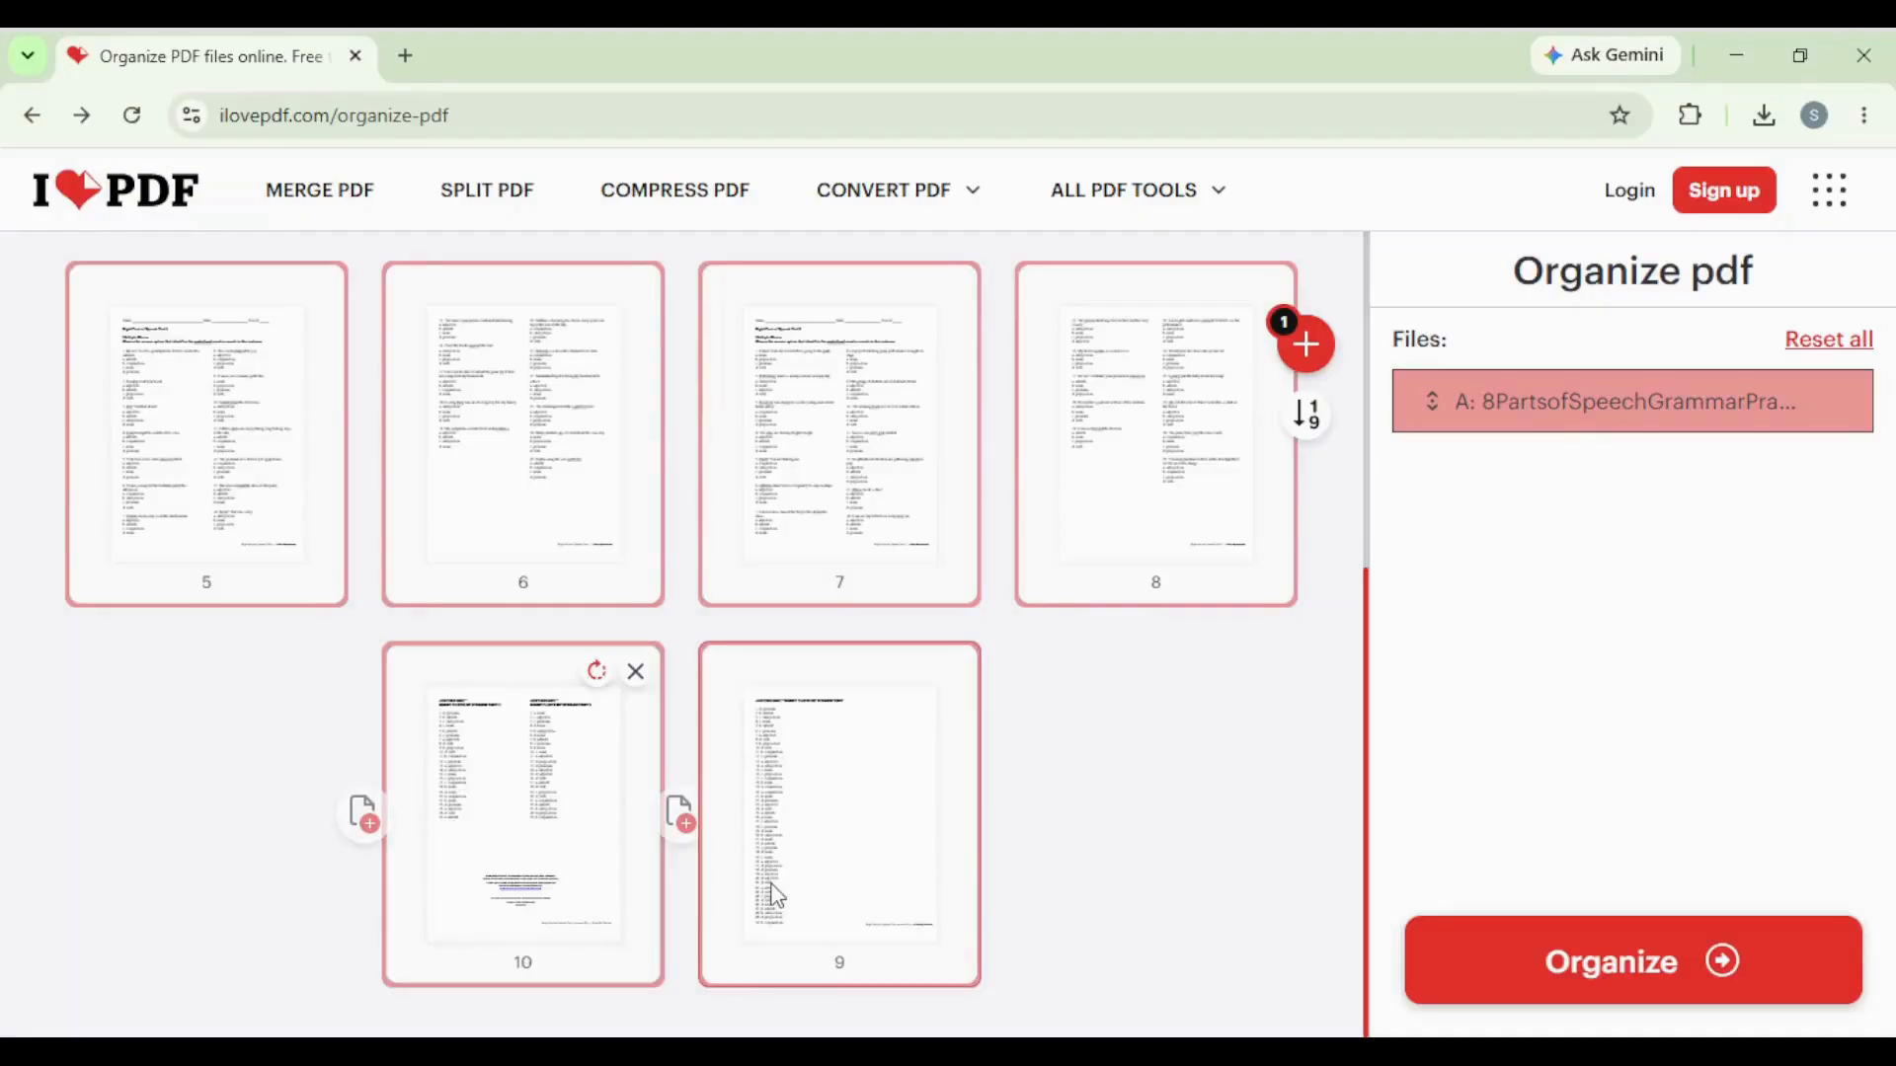
{"action": "left_click", "coordinate": [1636, 977]}
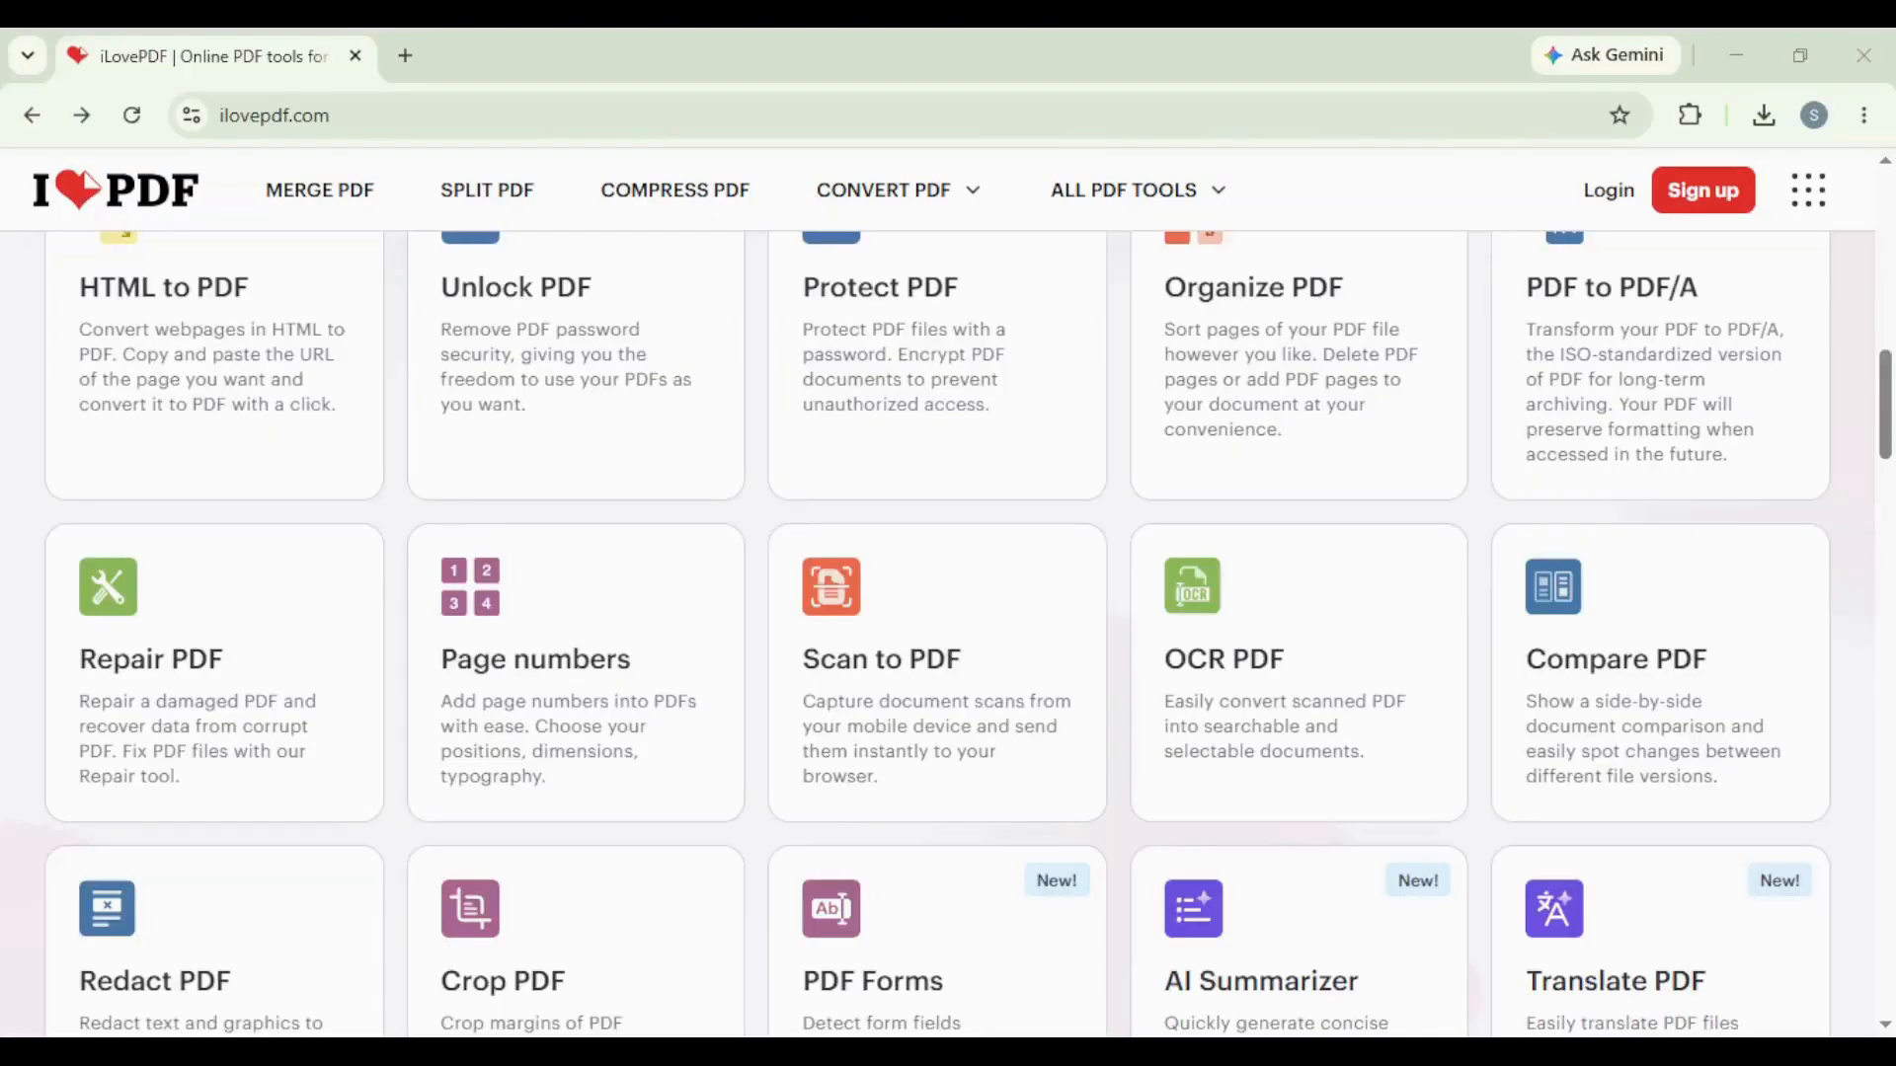
Step: Open the 8 parts of speech PDF in the Page numbers tool and review the numbering options for pages 1 to 10
{"action": "left_click", "coordinate": [685, 734]}
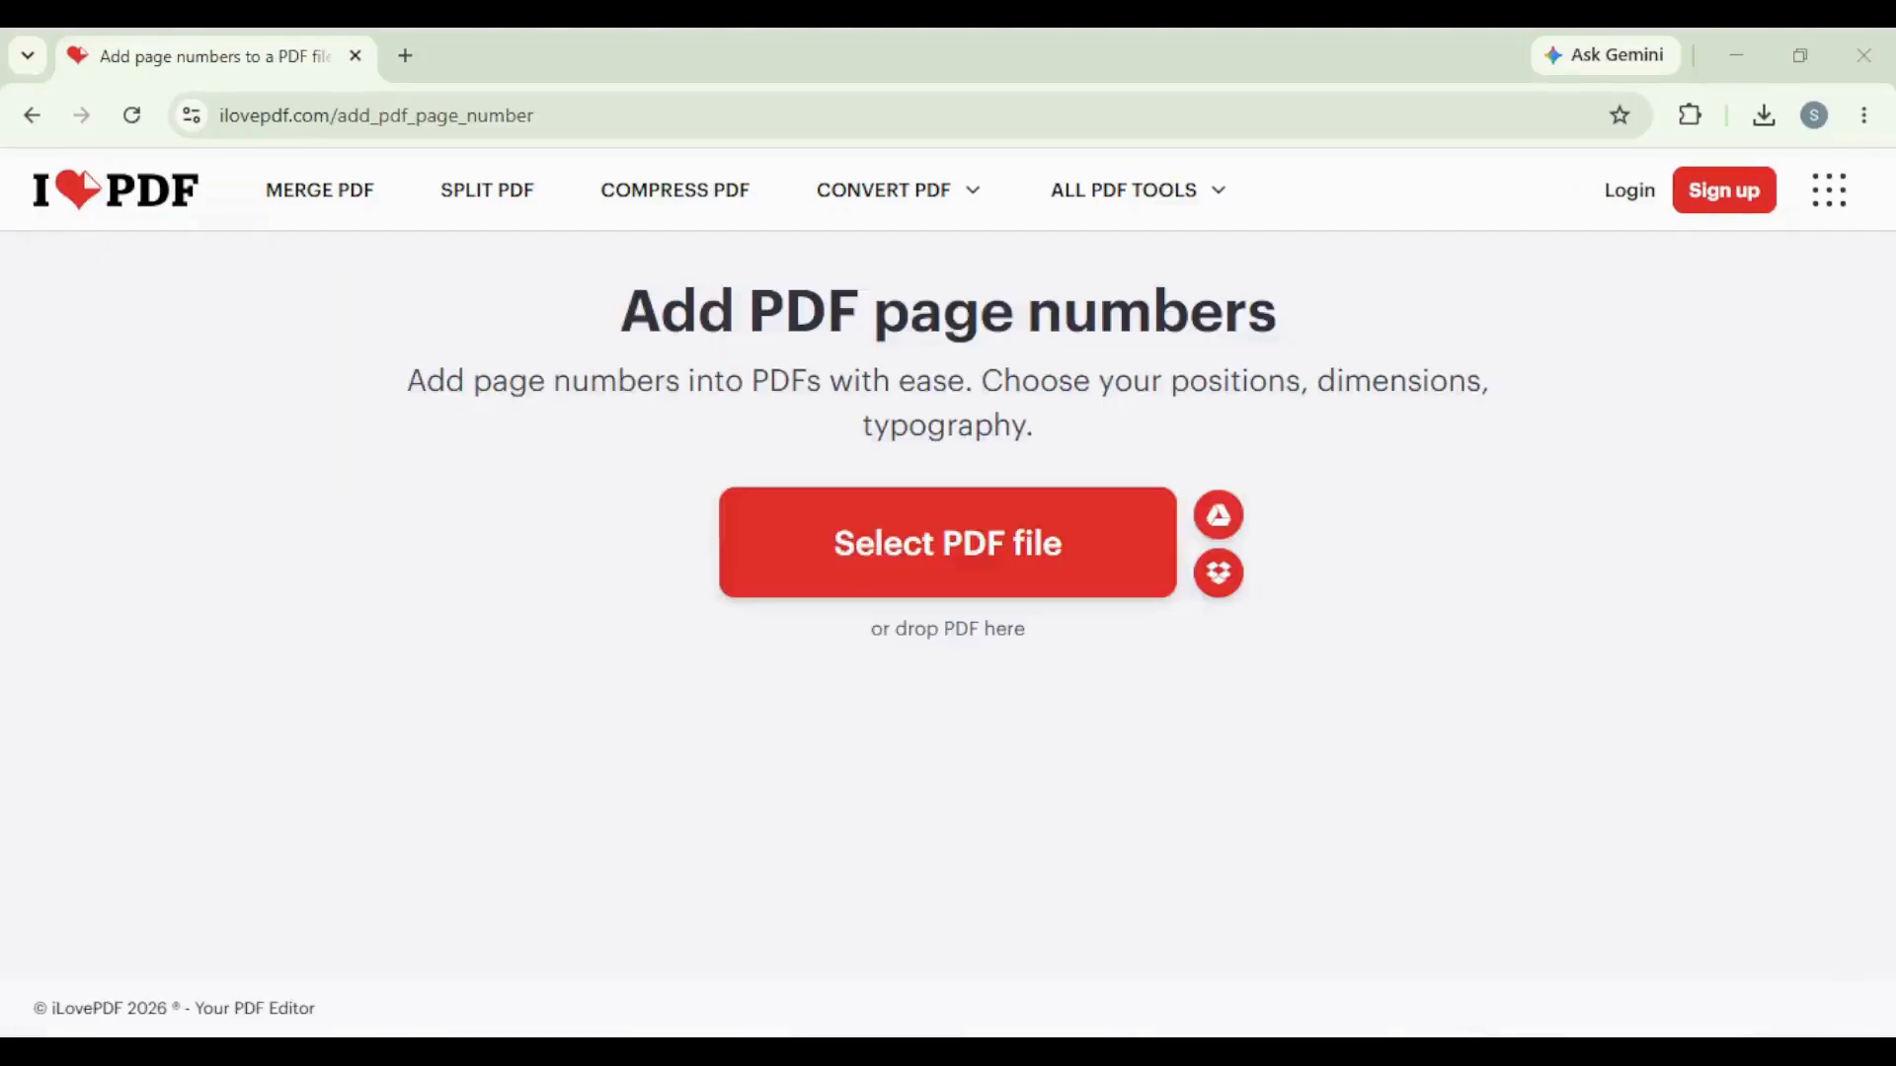
{"action": "left_click", "coordinate": [926, 565]}
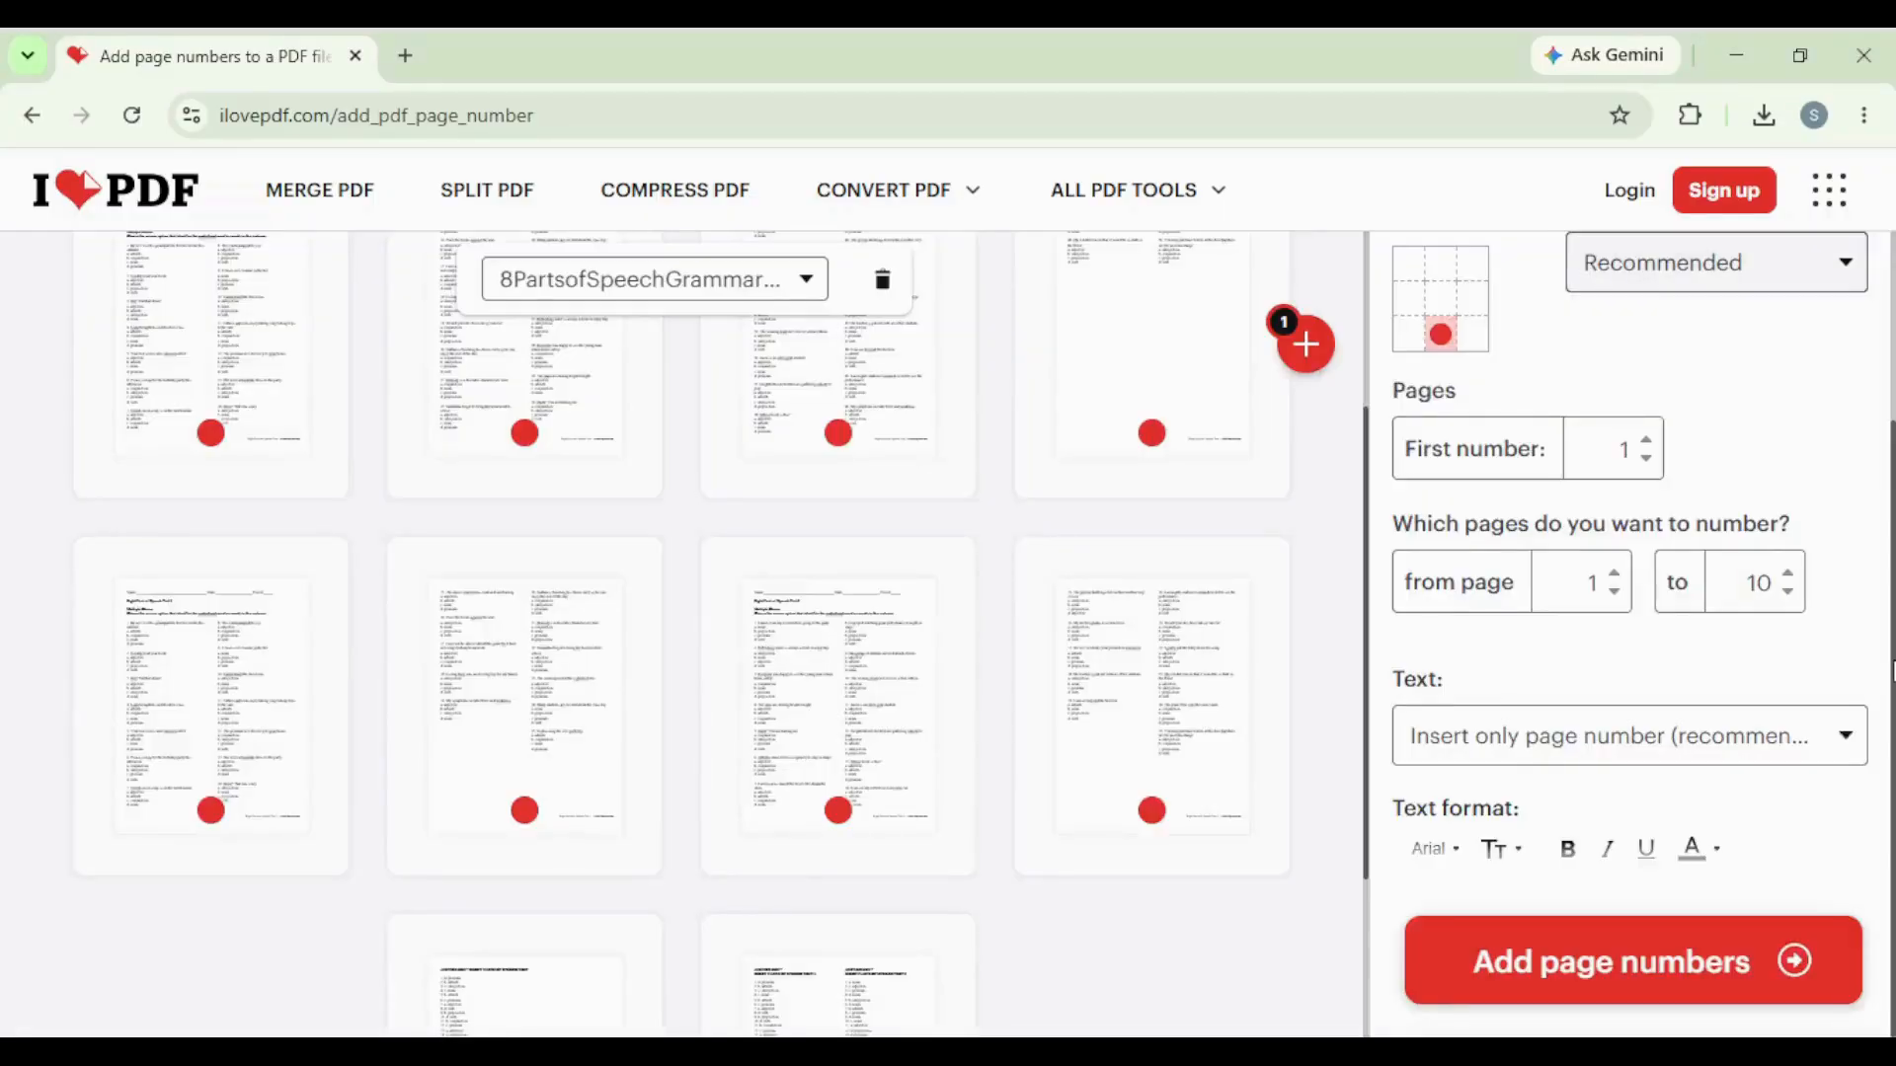
{"action": "scroll", "coordinate": [1629, 642], "scroll_direction": "up", "scroll_amount": 1}
{"action": "scroll", "coordinate": [1629, 593], "scroll_direction": "up", "scroll_amount": 1}
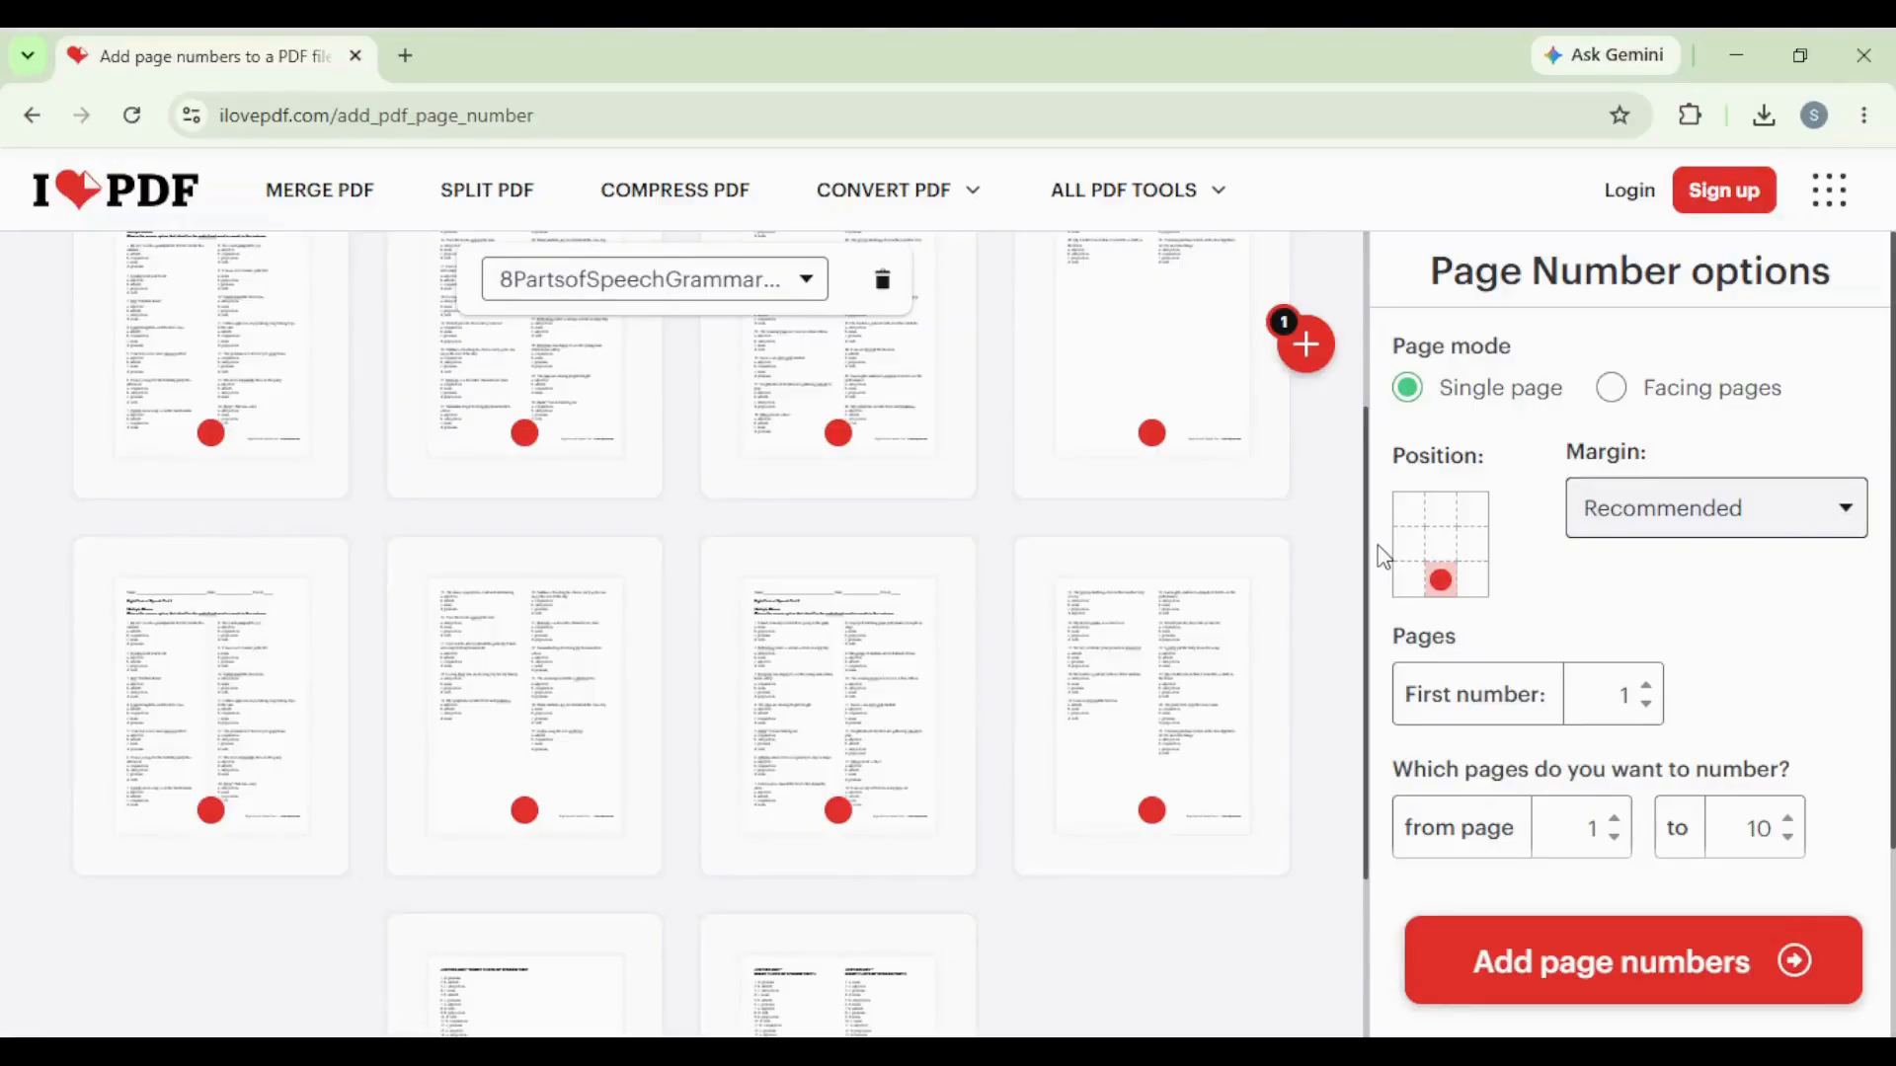
{"action": "scroll", "coordinate": [1383, 556], "scroll_direction": "down", "scroll_amount": 3}
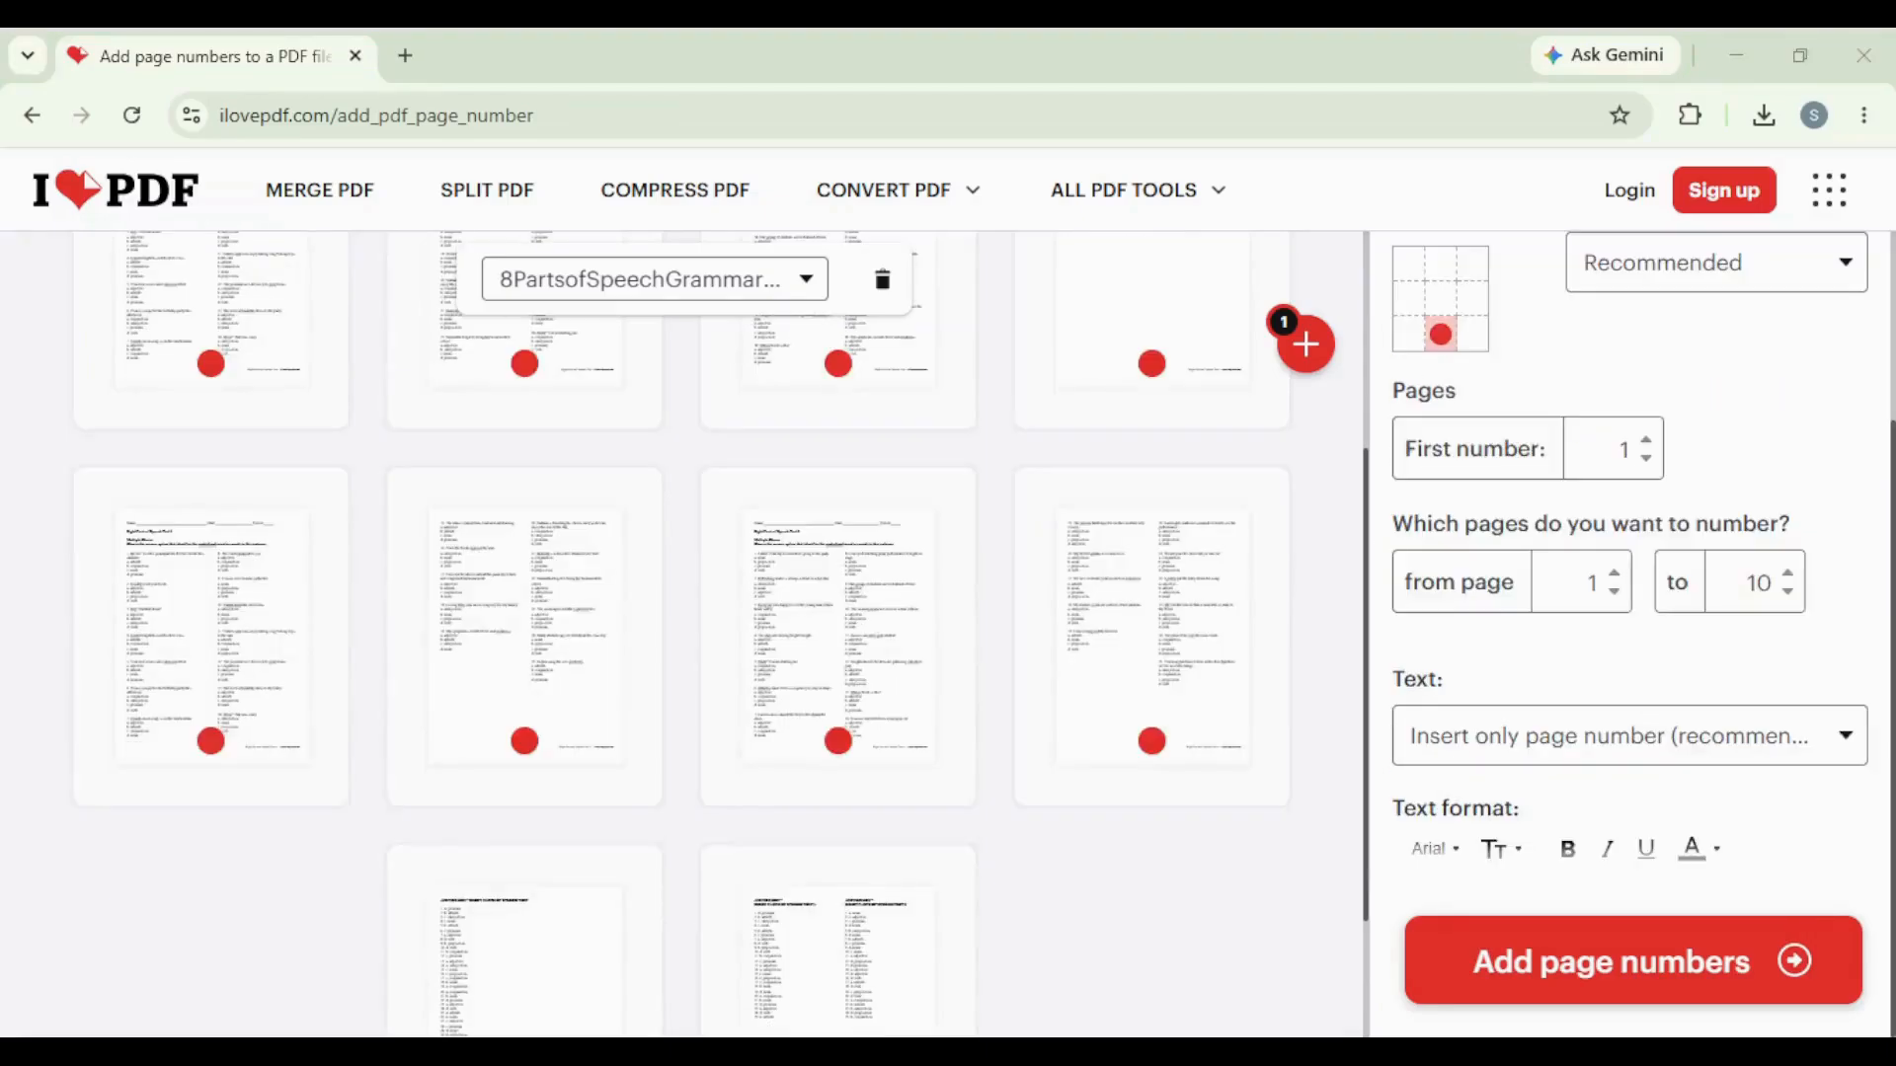